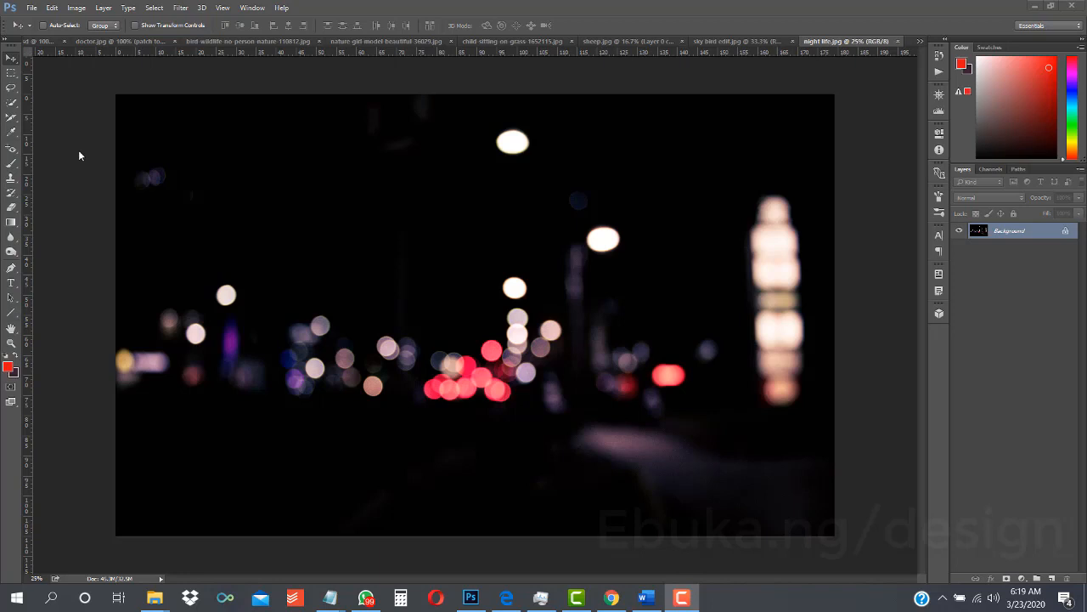
- Activate the Brush tool for painting on the night street photo
left_click(14, 154)
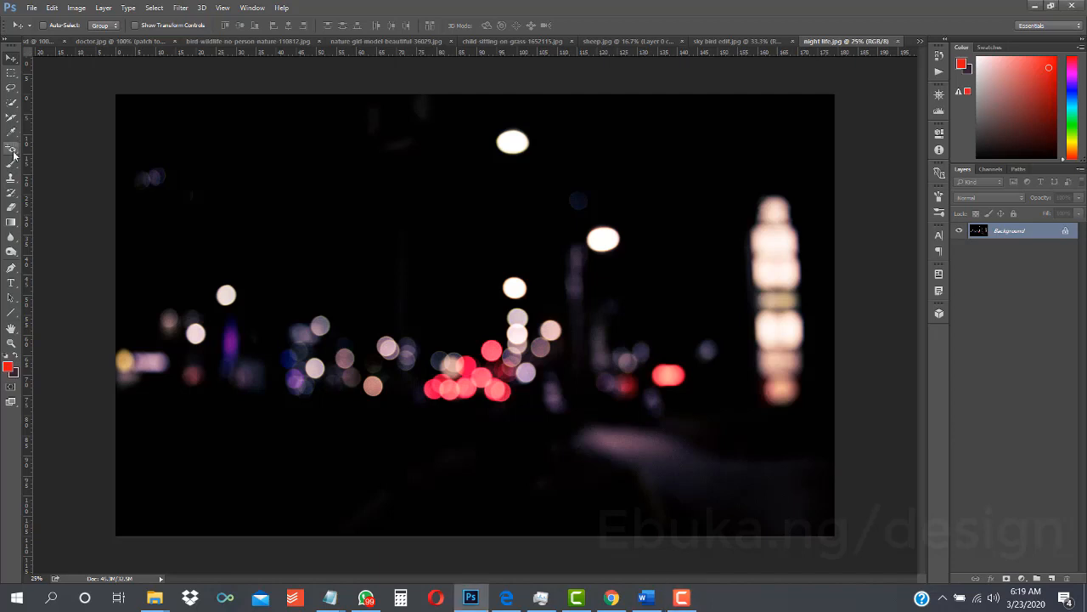
left_click(14, 155)
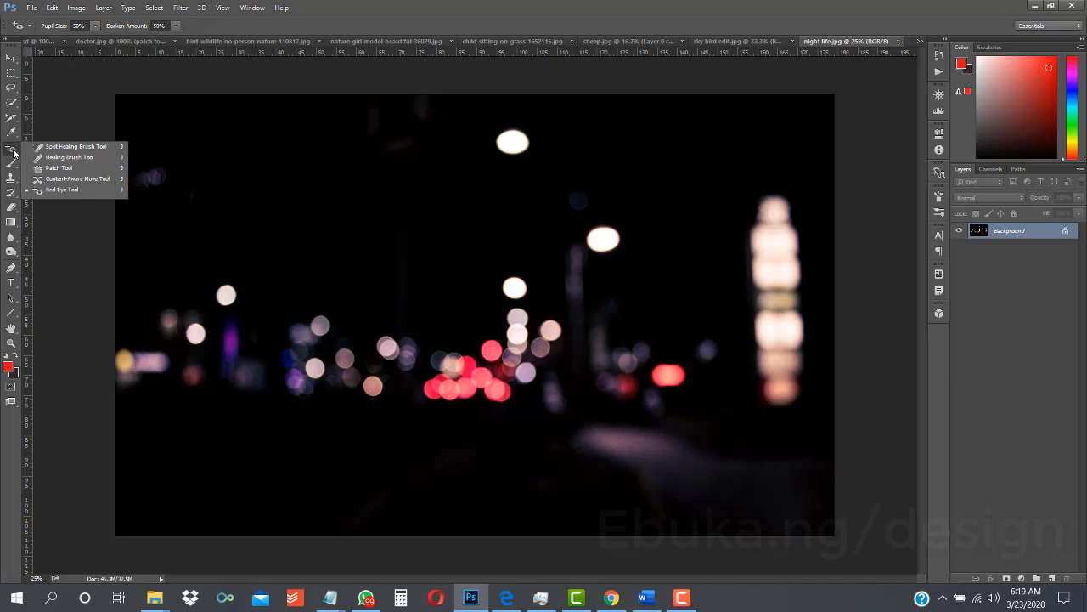
left_click(13, 164)
left_click(13, 164)
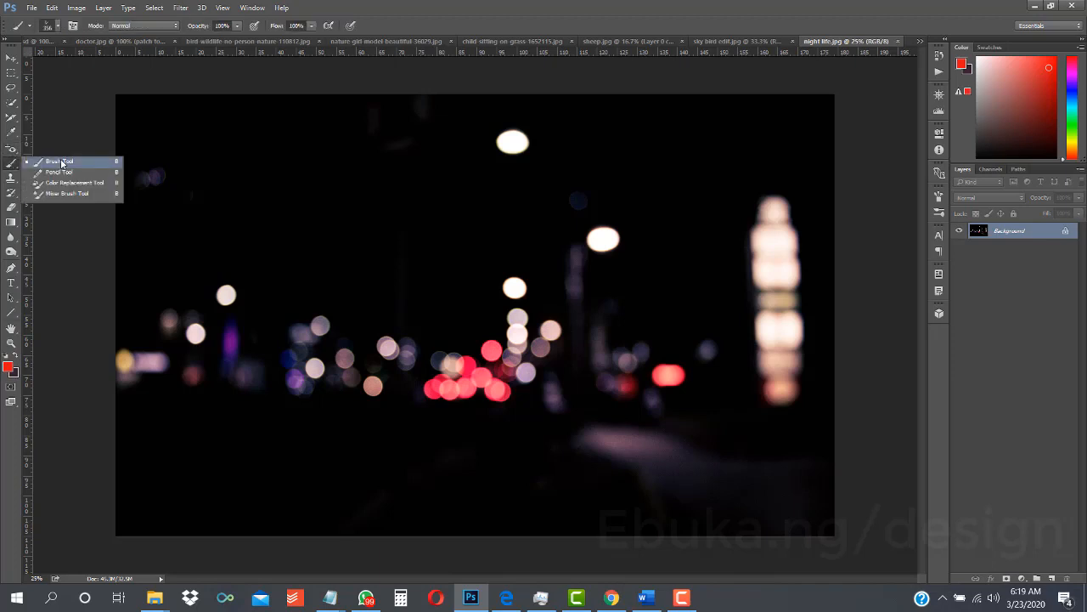
- Look through the tools grouped with the Brush tool and keep the Brush Tool selected
left_click(13, 167)
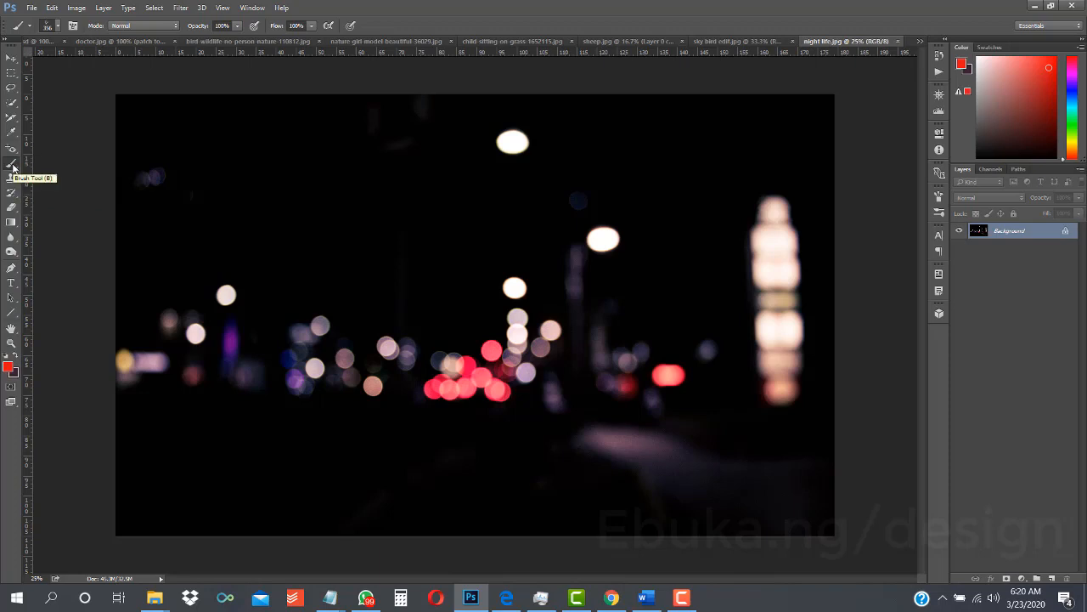
right_click(13, 167)
key("b")
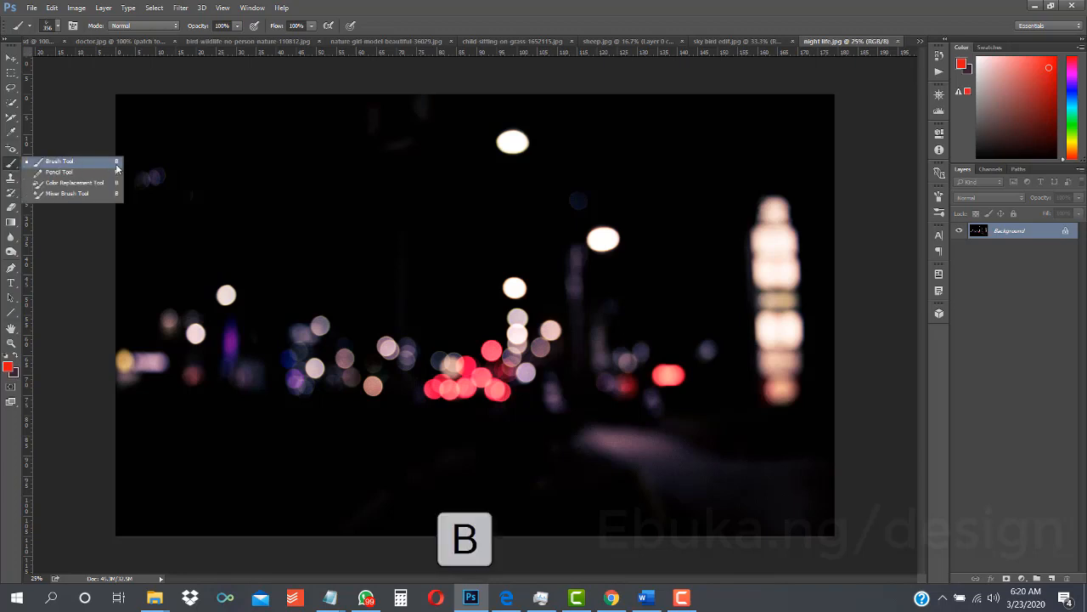
right_click(116, 168)
left_click(10, 168)
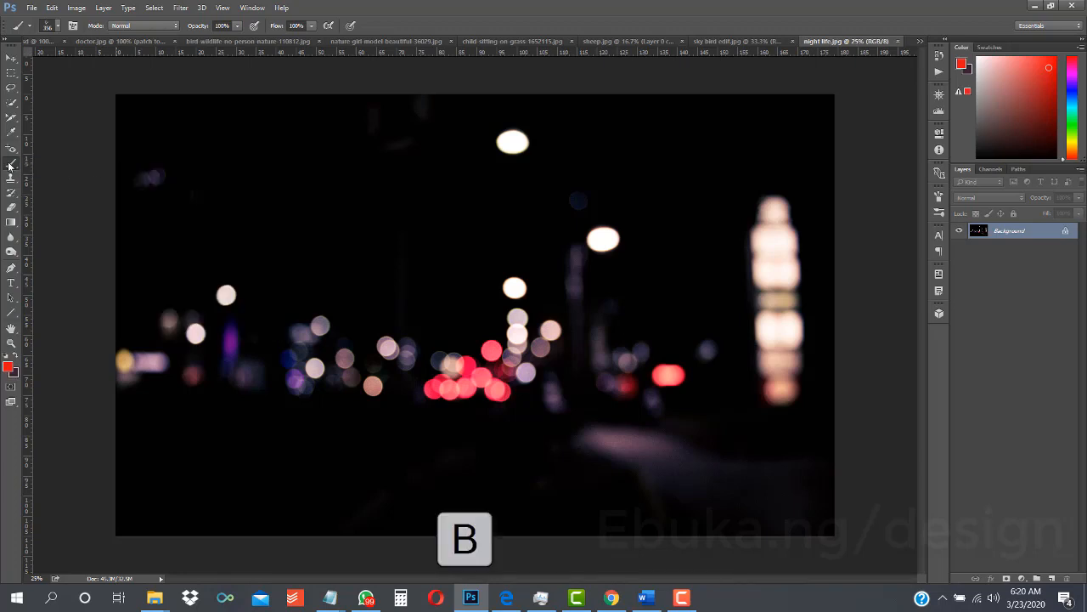
right_click(10, 168)
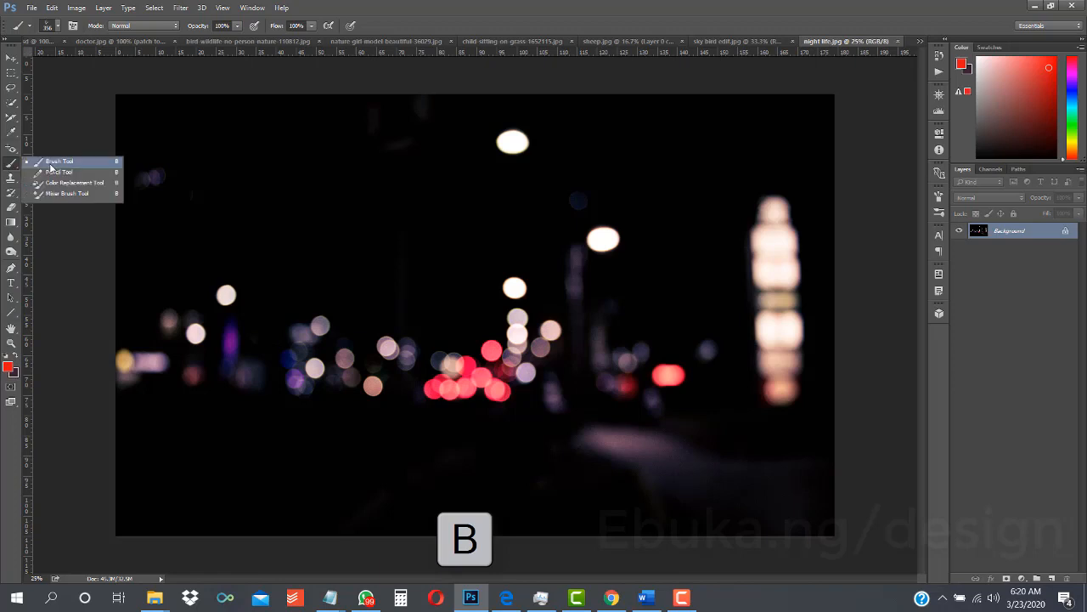
left_click(11, 168)
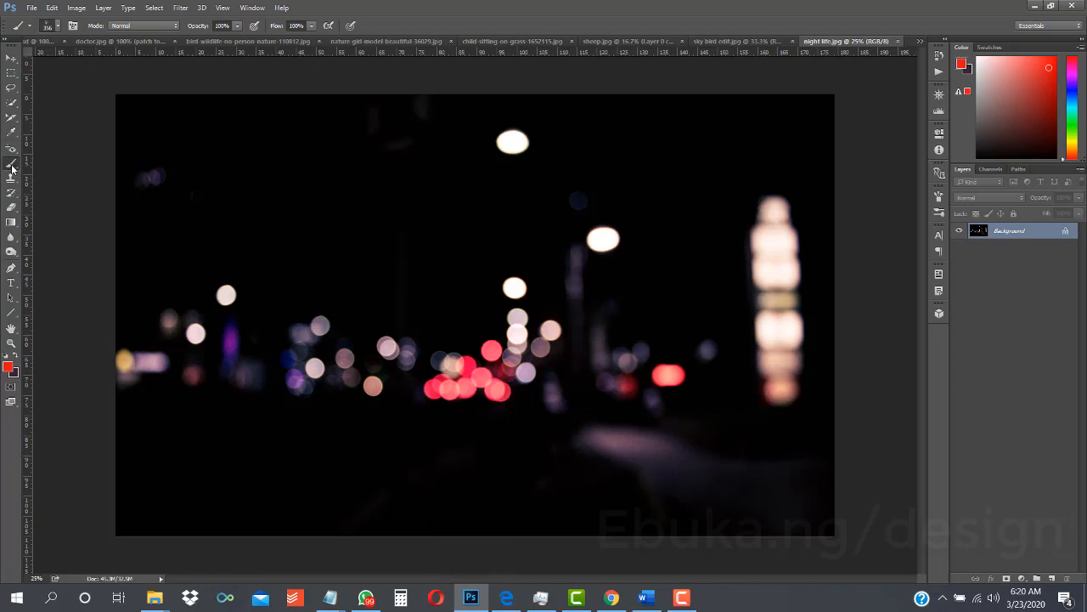
right_click(11, 169)
right_click(54, 160)
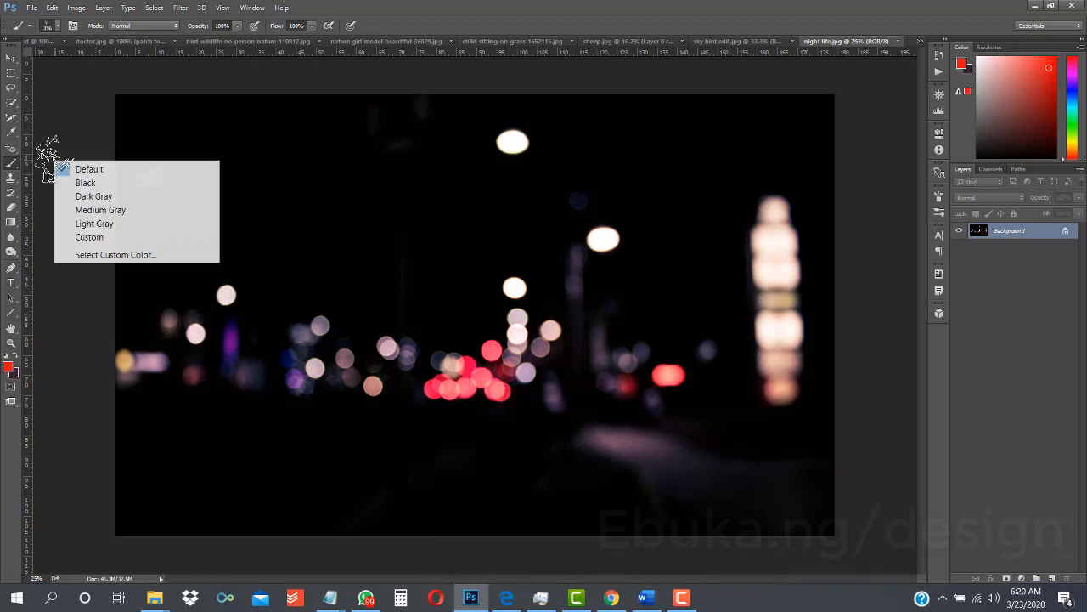
left_click(11, 164)
right_click(10, 164)
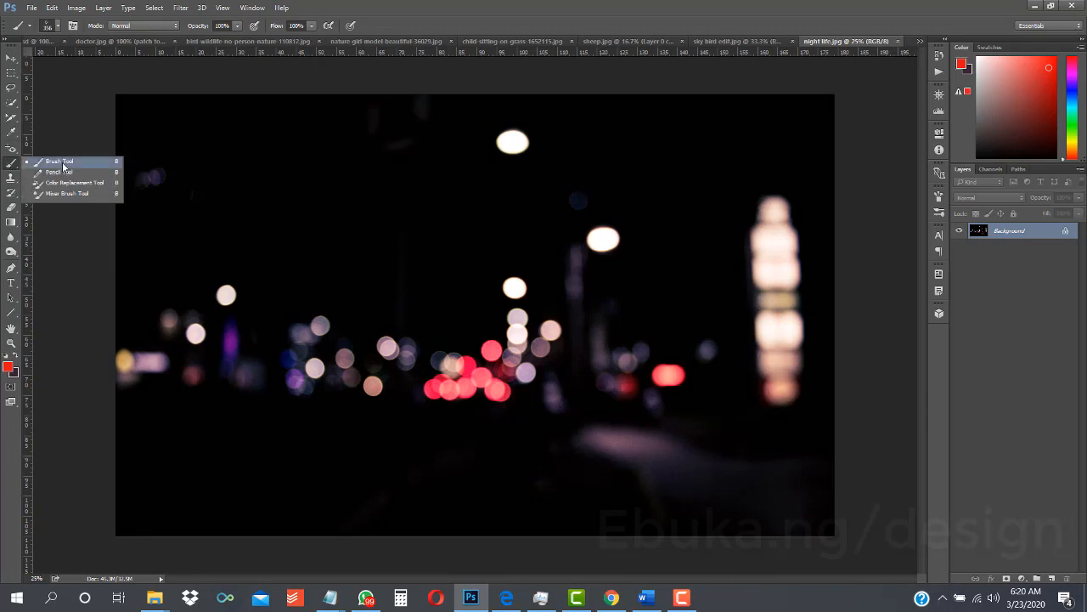
left_click(62, 159)
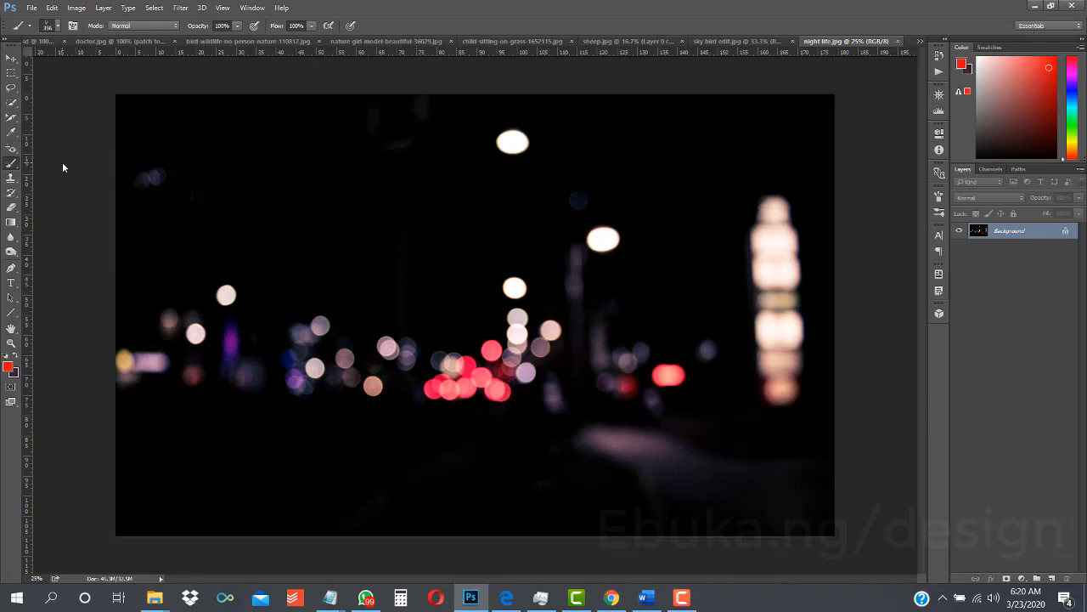
- Replace the current brush presets with the Basic Brushes set and choose the hard round 24 px brush
left_click(57, 25)
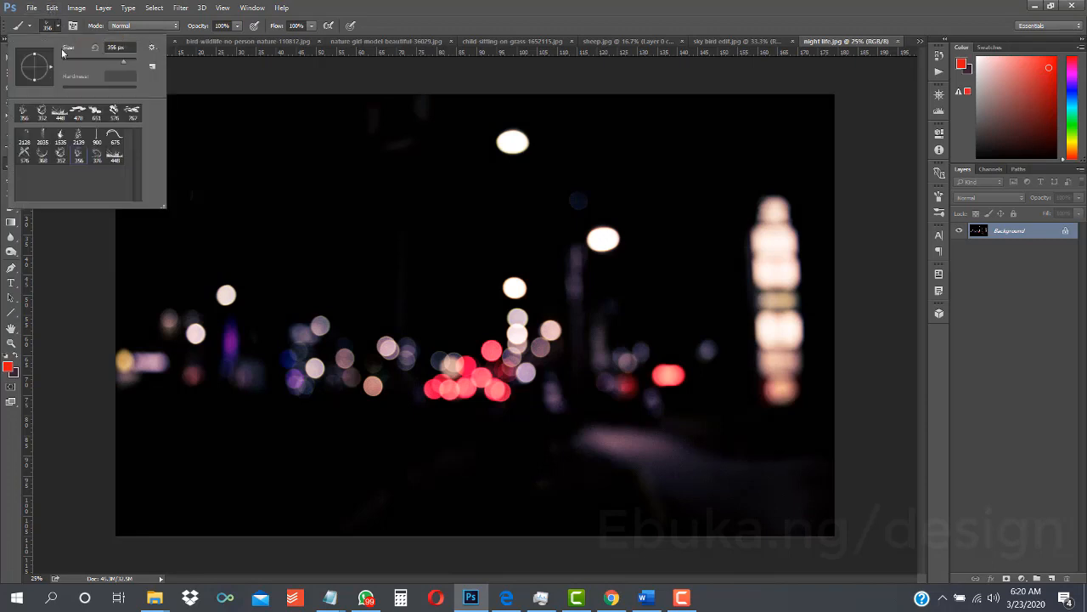
left_click(152, 48)
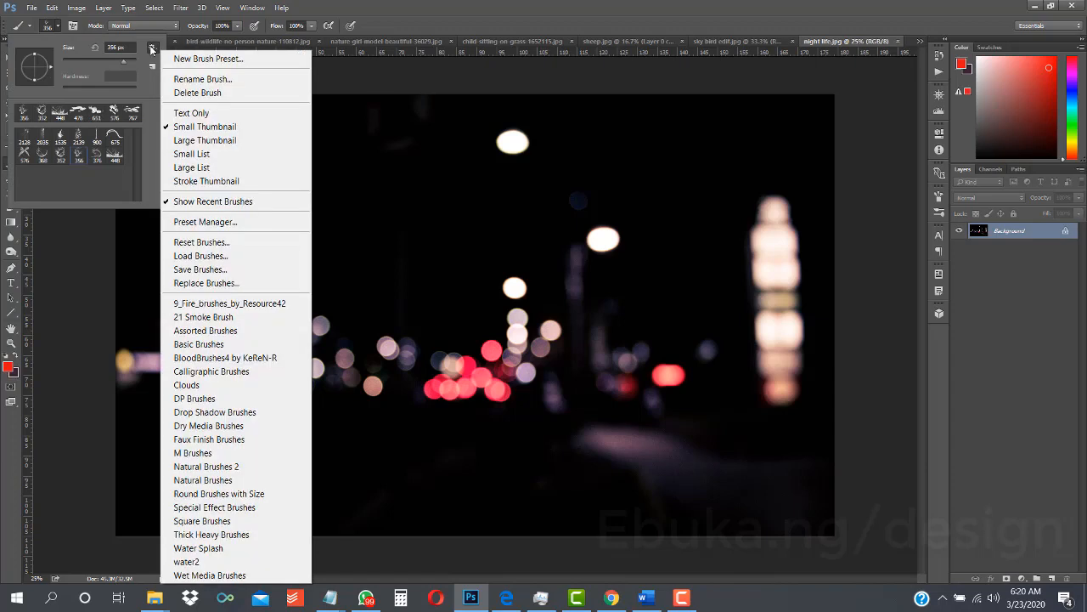
left_click(241, 344)
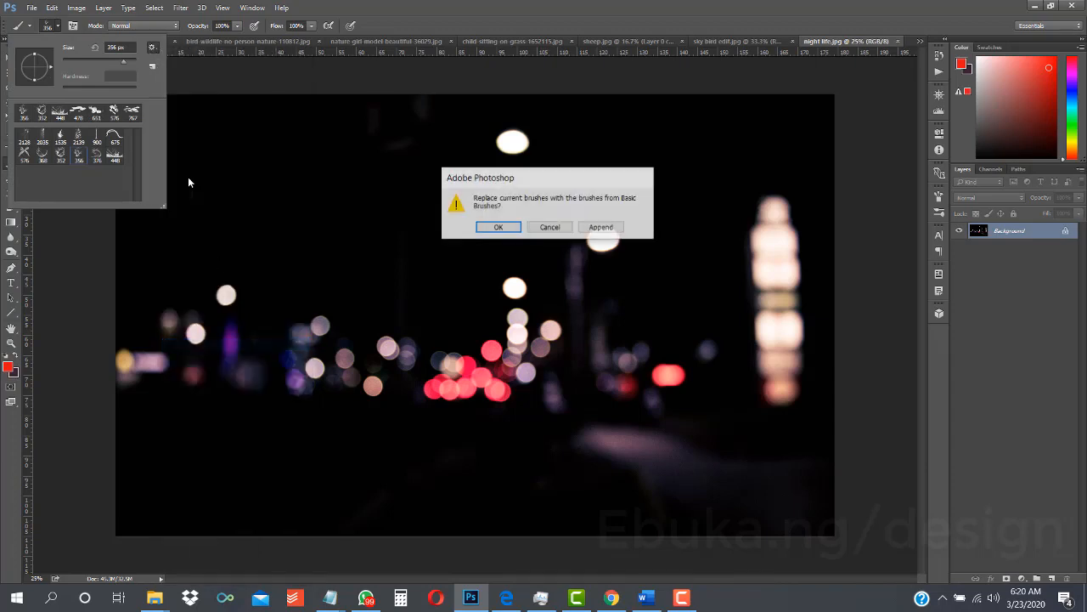
left_click(500, 227)
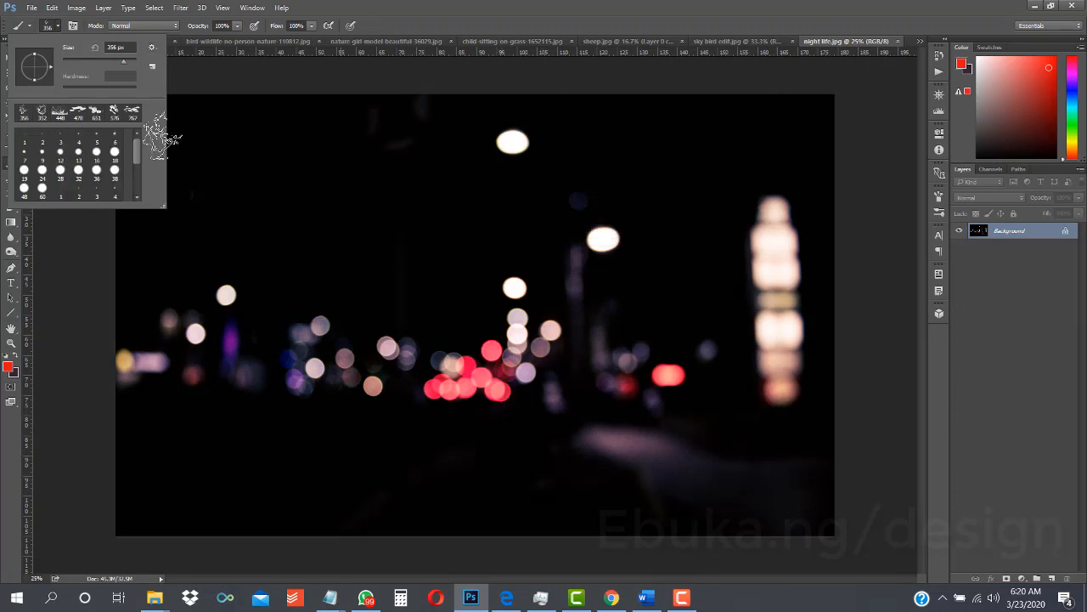
left_click(42, 170)
left_click(58, 28)
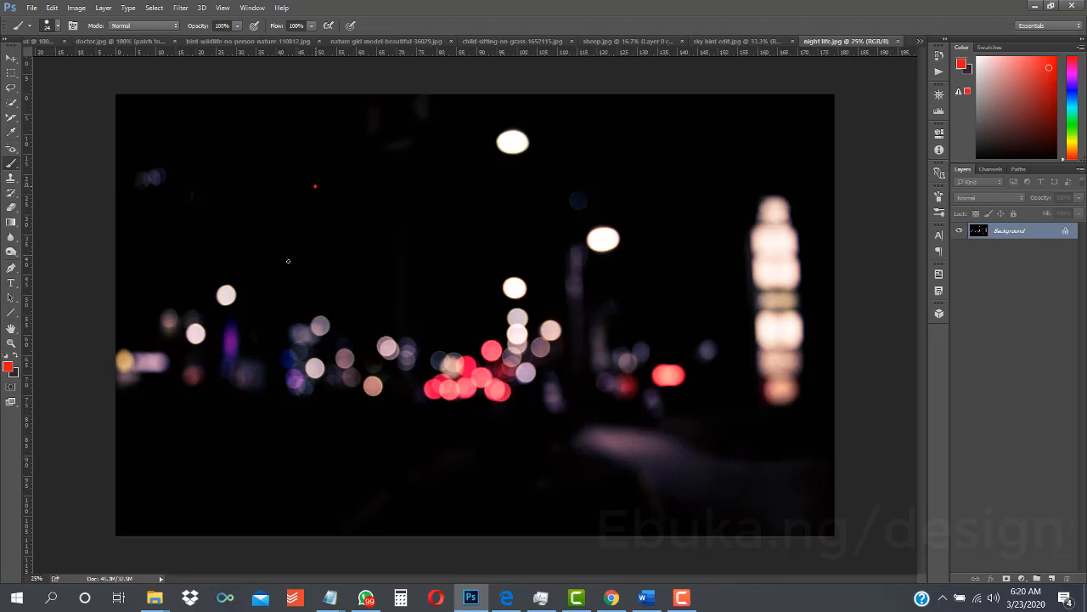
- Try the 24 px brush with red freehand strokes and loops over the photo's upper left area, and undo them all
mouse_move(288, 260)
left_mouse_down()
mouse_move(381, 285)
mouse_move(322, 190)
mouse_move(319, 314)
left_mouse_up()
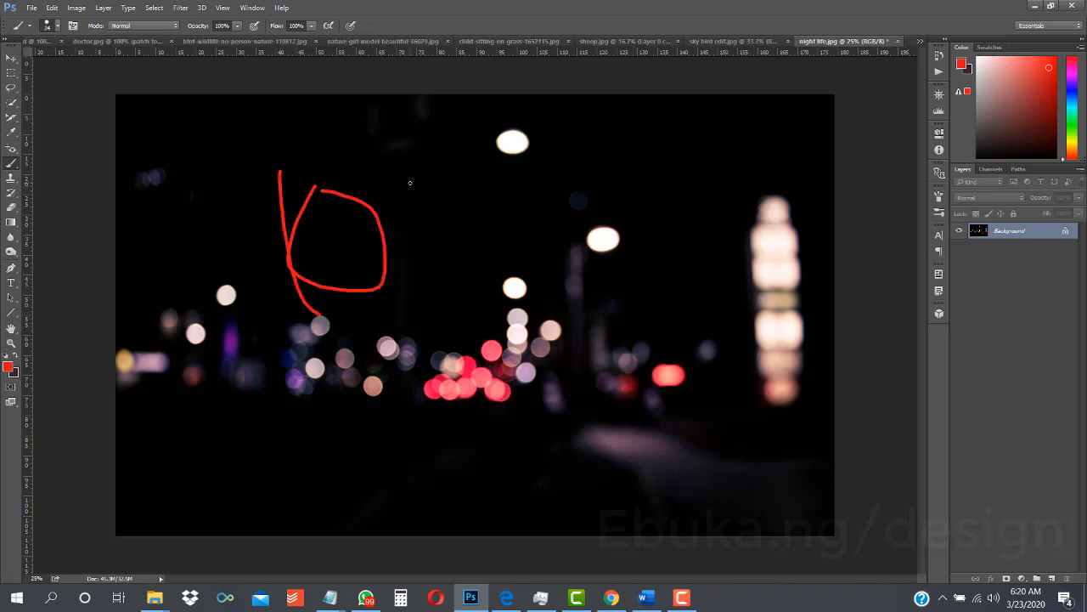
mouse_move(410, 182)
left_mouse_down()
mouse_move(401, 307)
mouse_move(412, 366)
left_mouse_up()
mouse_move(463, 267)
left_mouse_down()
mouse_move(433, 258)
mouse_move(548, 305)
left_mouse_up()
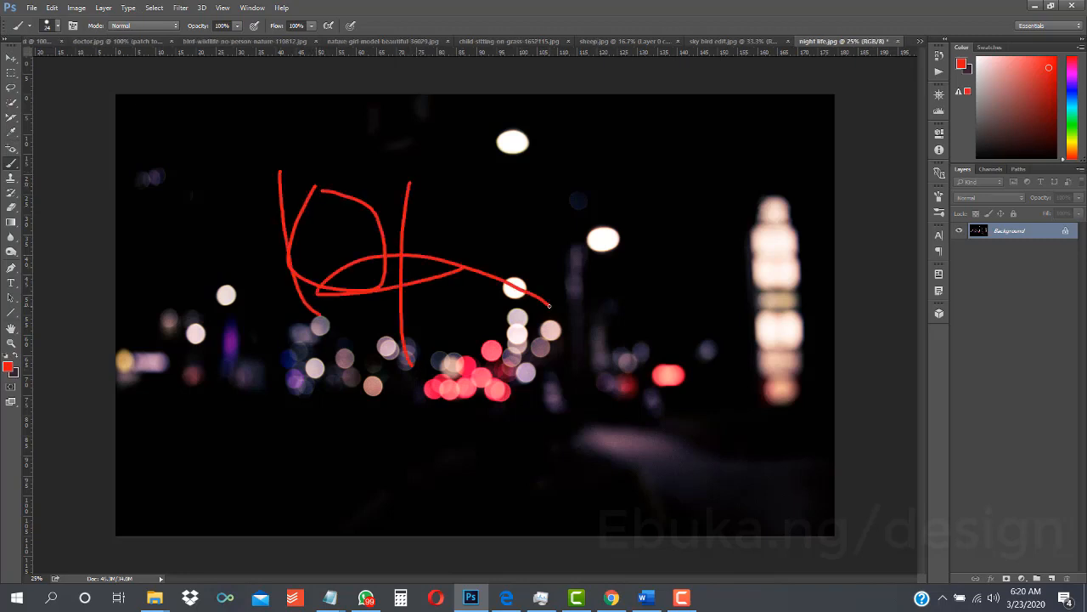
key("ctrl+z")
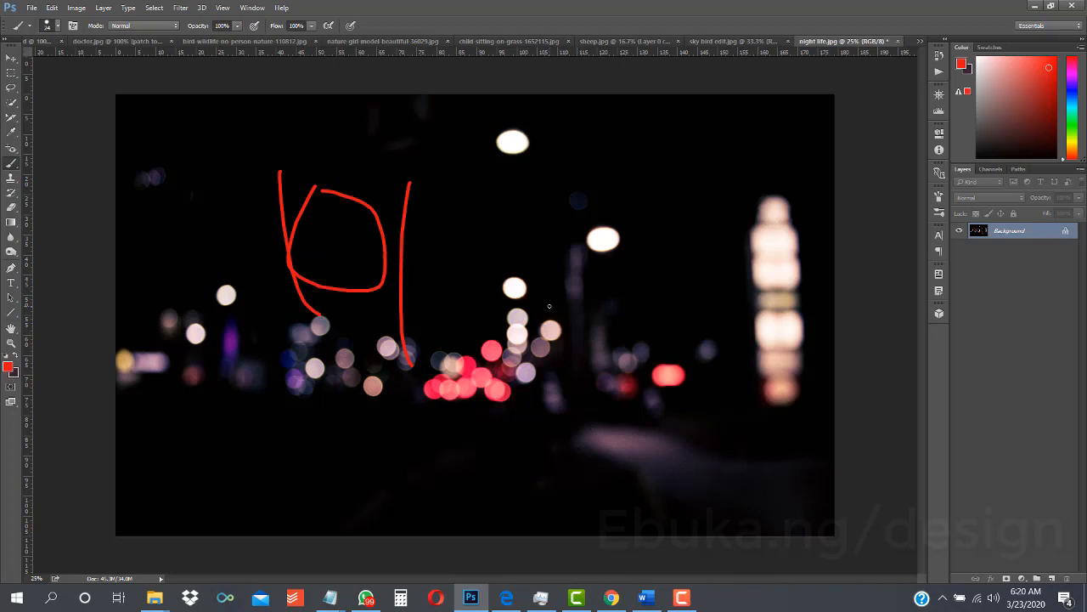
key("ctrl+alt+z")
key("ctrl+alt+z")
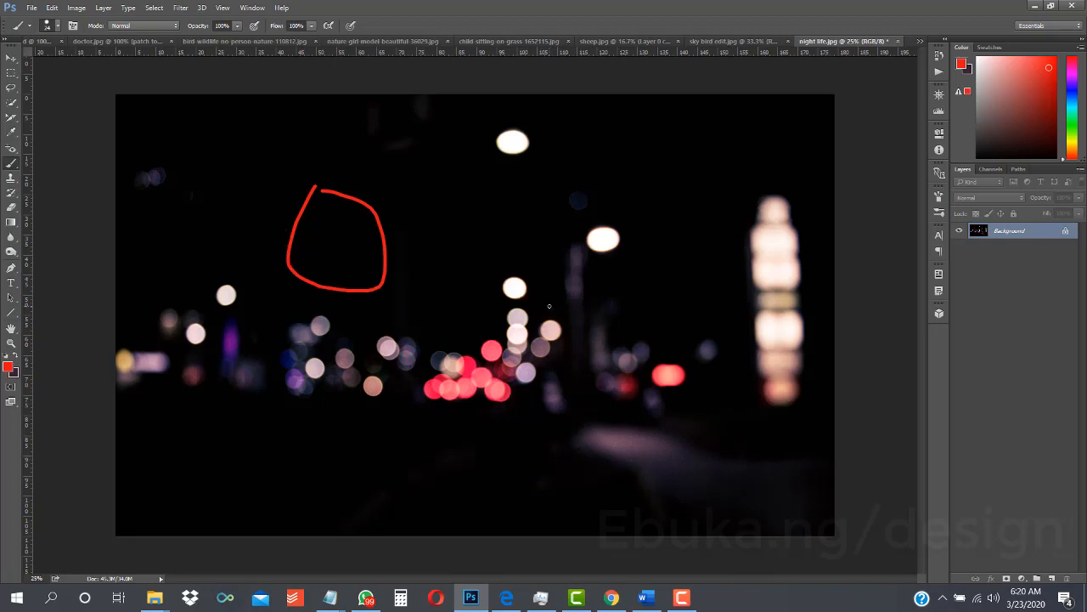
key("ctrl+alt+z")
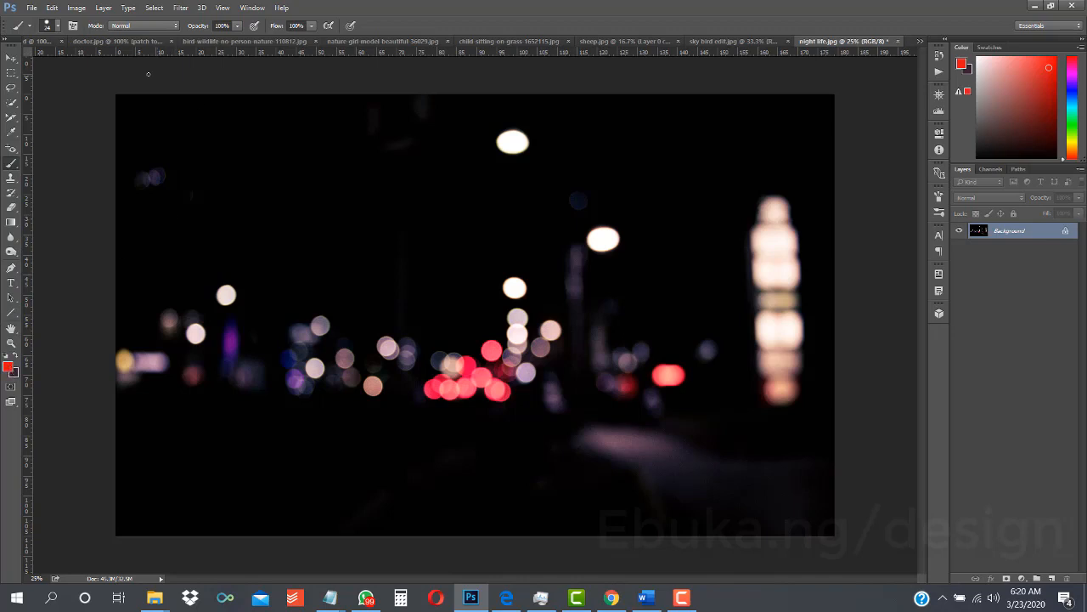
mouse_move(221, 161)
left_mouse_down()
mouse_move(338, 232)
mouse_move(271, 250)
mouse_move(263, 200)
mouse_move(315, 202)
mouse_move(303, 268)
mouse_move(249, 257)
mouse_move(227, 187)
mouse_move(238, 278)
left_mouse_up()
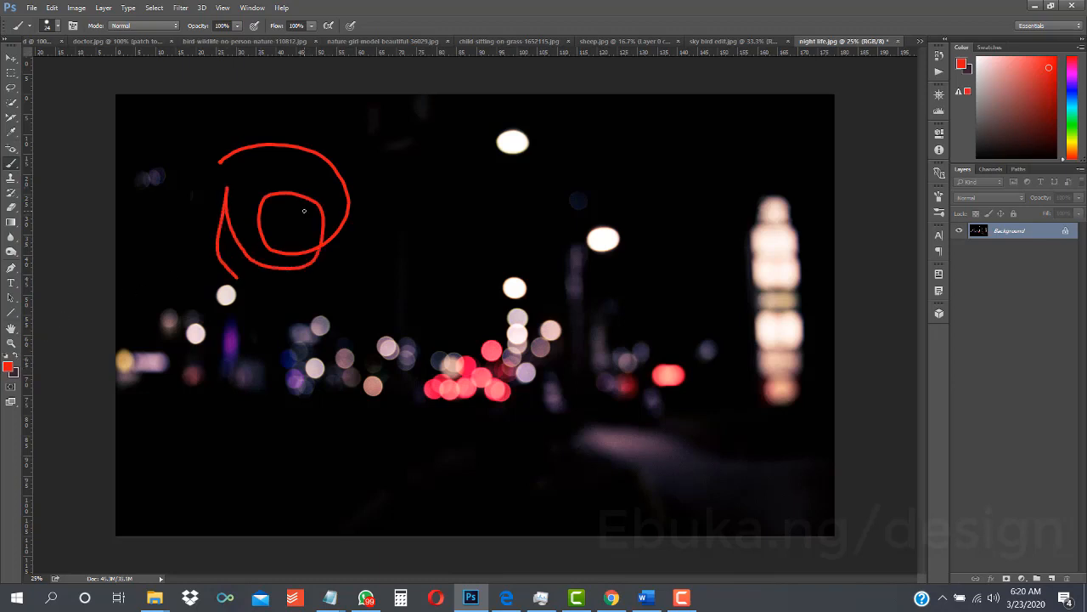
key("ctrl+z")
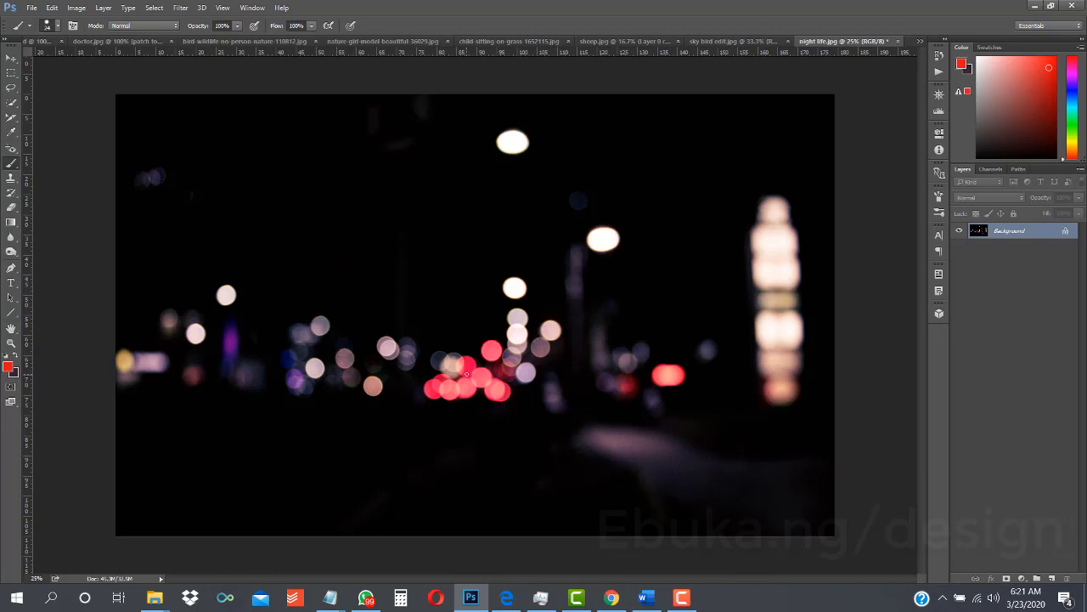
right_click(466, 374)
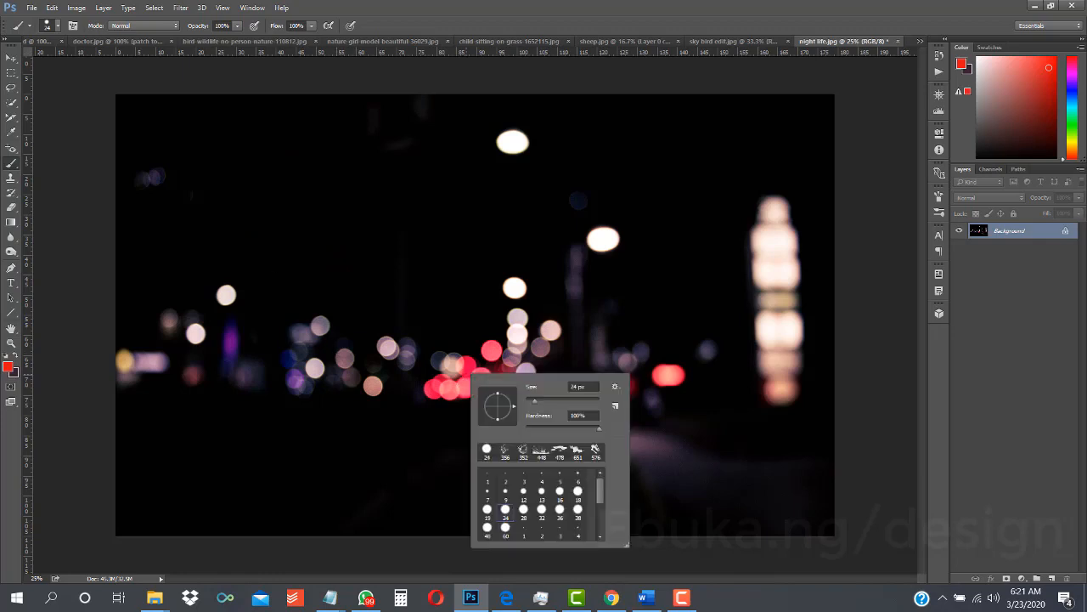
left_click(12, 61)
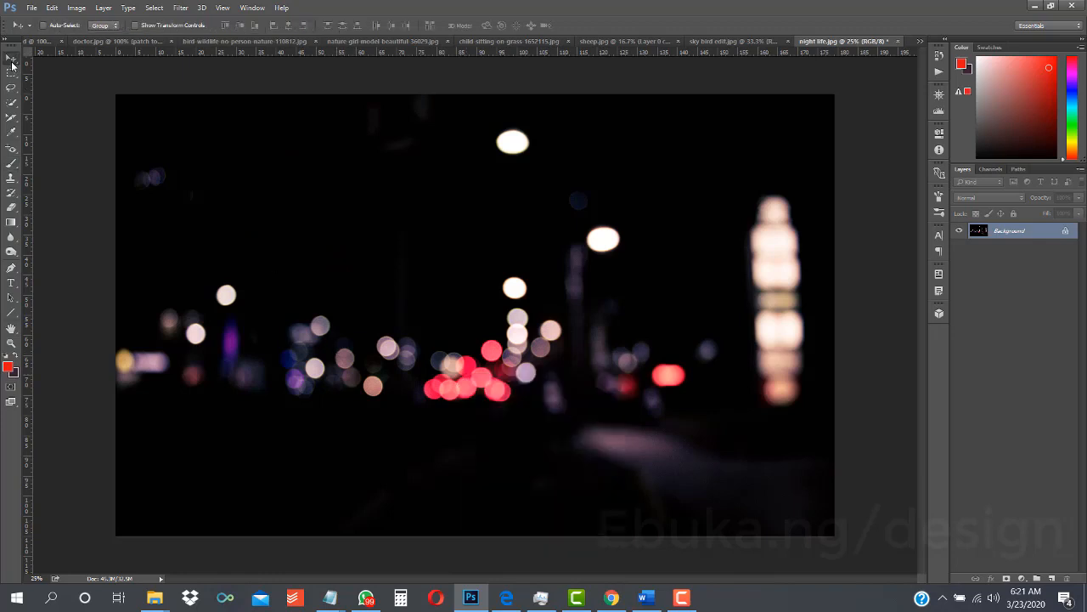
left_click(11, 164)
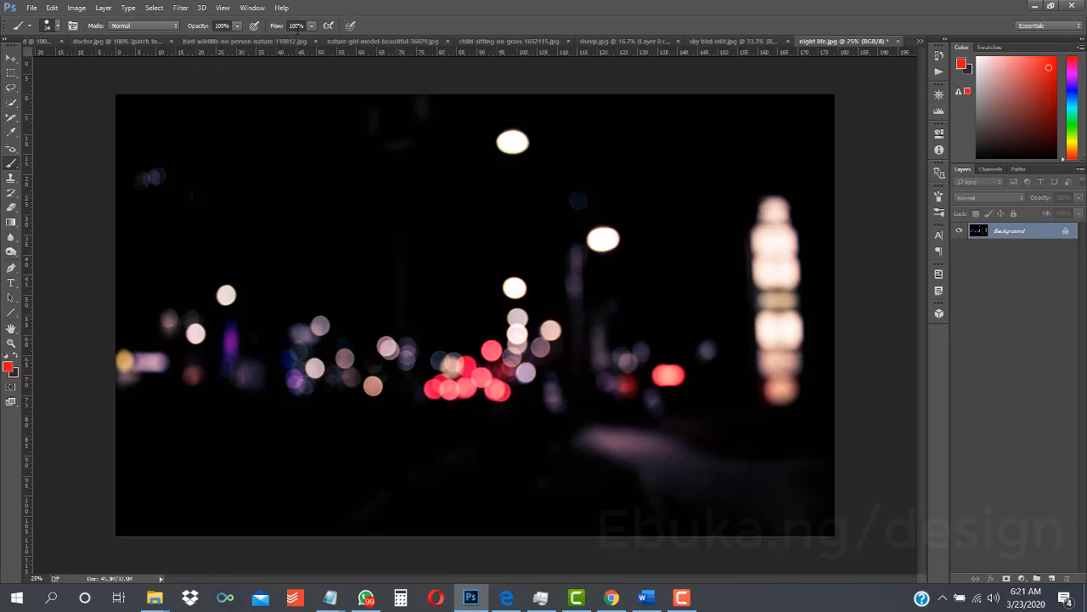
left_click(328, 24)
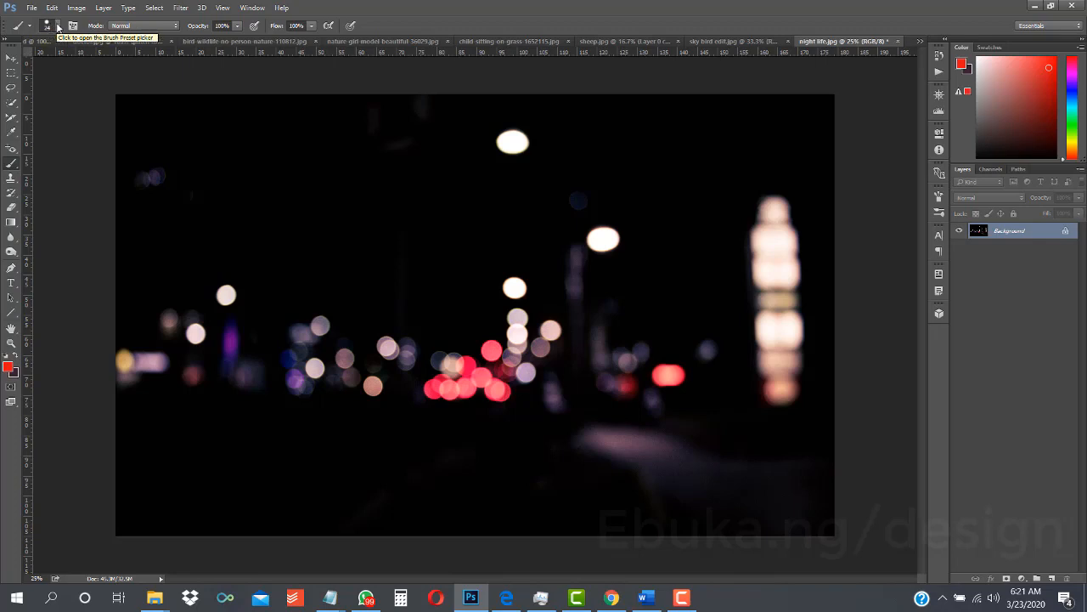
- Set the brush size to 179 px and paint a hard-edged red diagonal stroke across the photo's upper left area
left_click(58, 27)
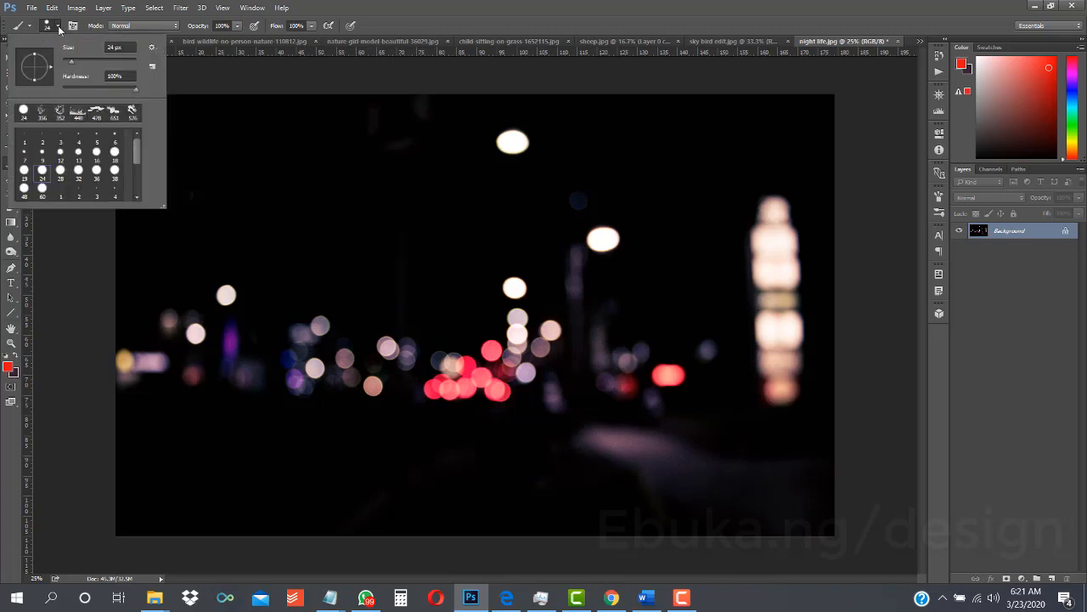
left_click(59, 28)
left_click(59, 28)
left_click_drag(73, 64, 91, 67)
left_click(108, 66)
left_click(123, 61)
left_click(114, 61)
left_click(57, 31)
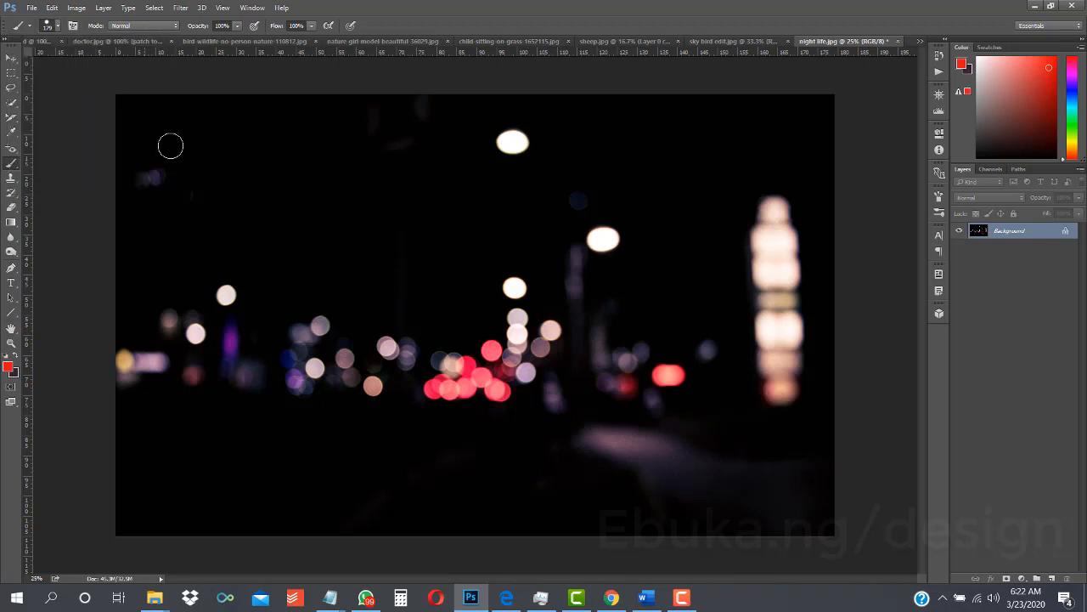
mouse_move(181, 159)
left_mouse_down()
mouse_move(390, 230)
mouse_move(441, 260)
left_mouse_up()
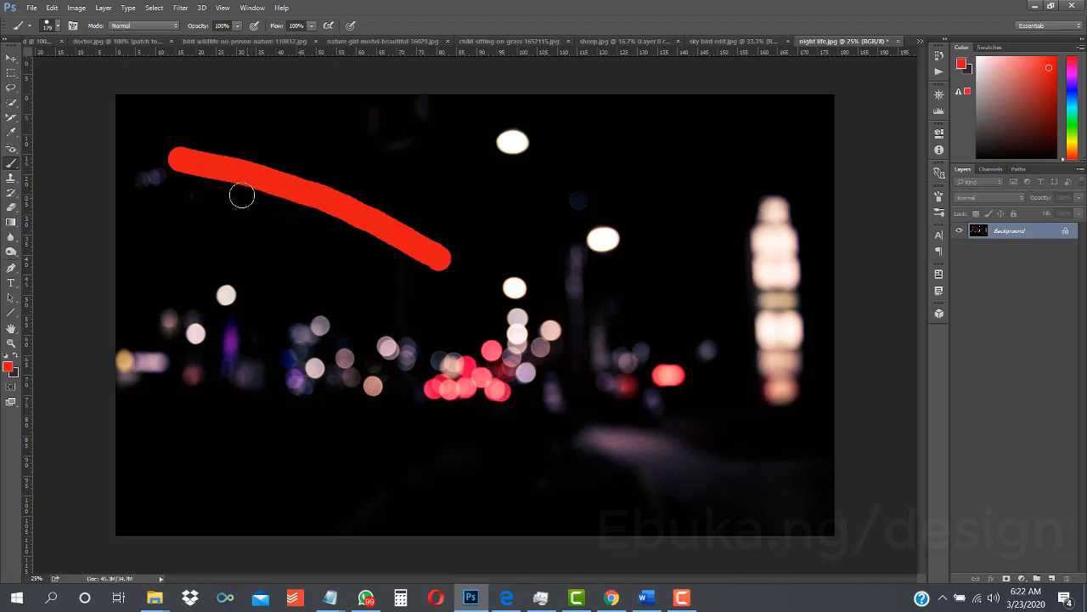
- Set the brush hardness to 0% and paint a soft-edged red diagonal stroke just below the hard-edged one
left_click(57, 27)
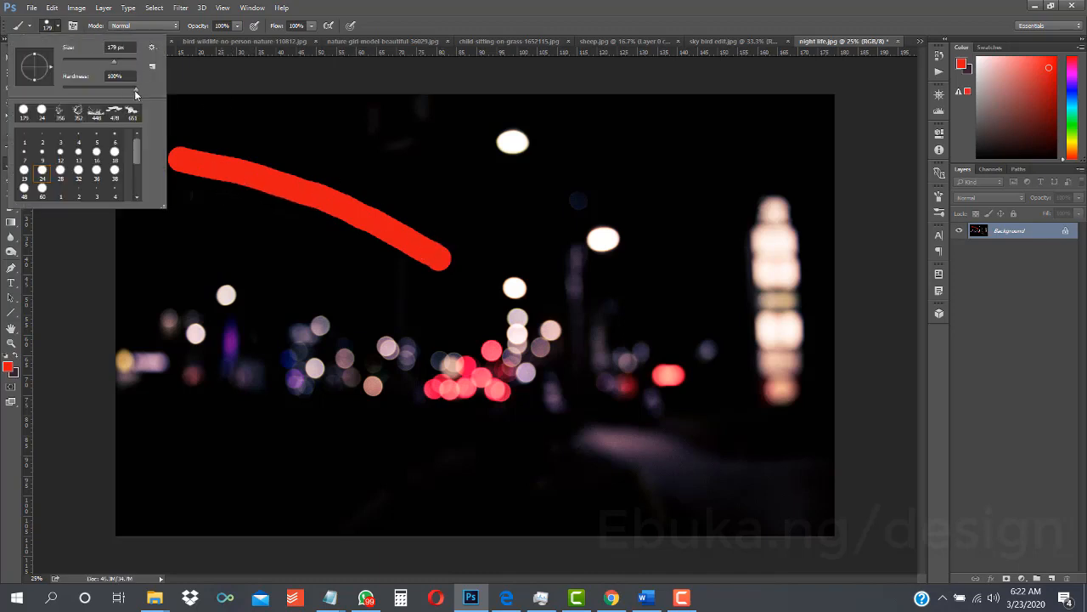
left_click(57, 27)
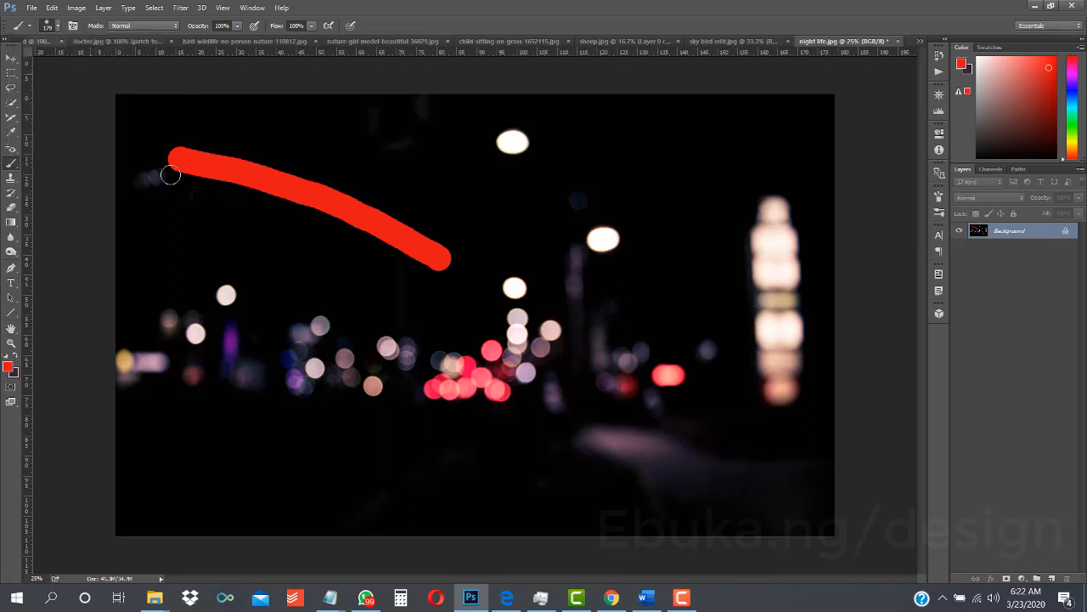
mouse_move(163, 193)
left_mouse_down()
mouse_move(274, 233)
mouse_move(393, 301)
left_mouse_up()
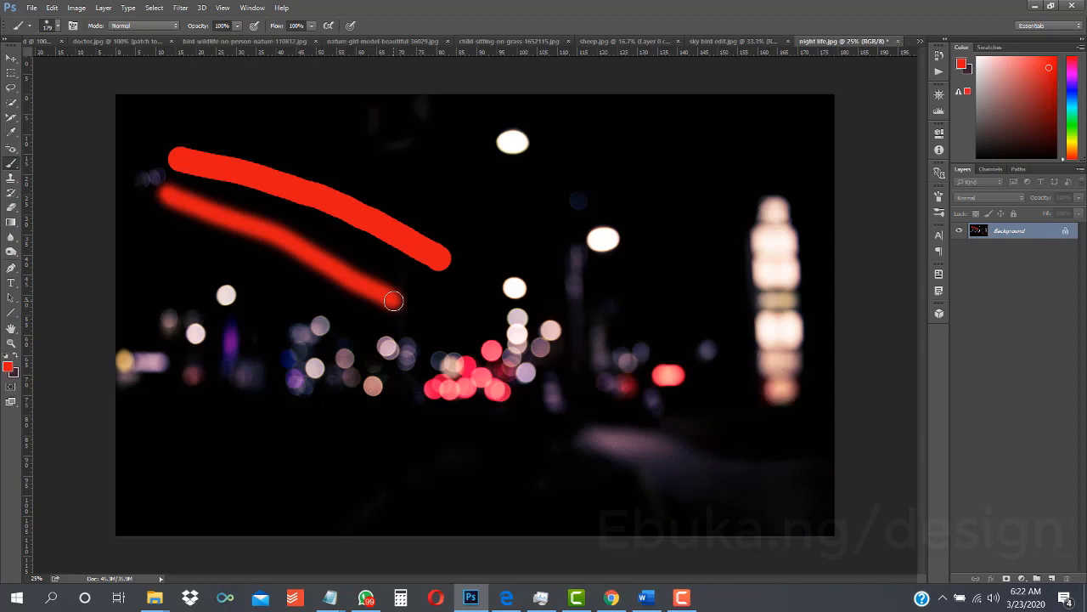
- Set the soft brush's size to 534 px and paint a thick red diagonal stroke across the photo's lower left area
left_click(59, 28)
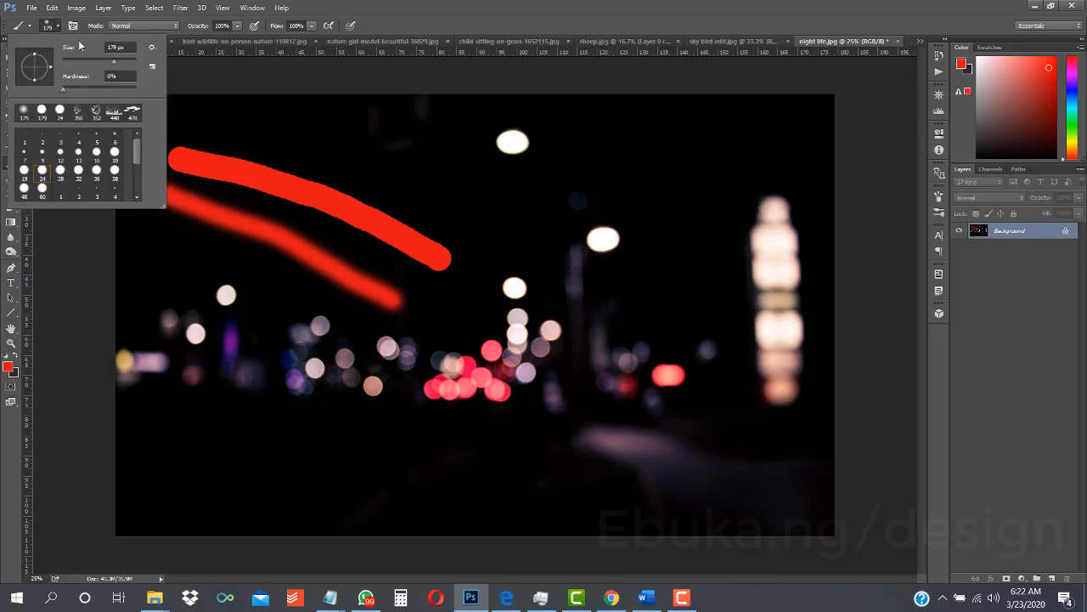
left_click_drag(126, 65, 130, 63)
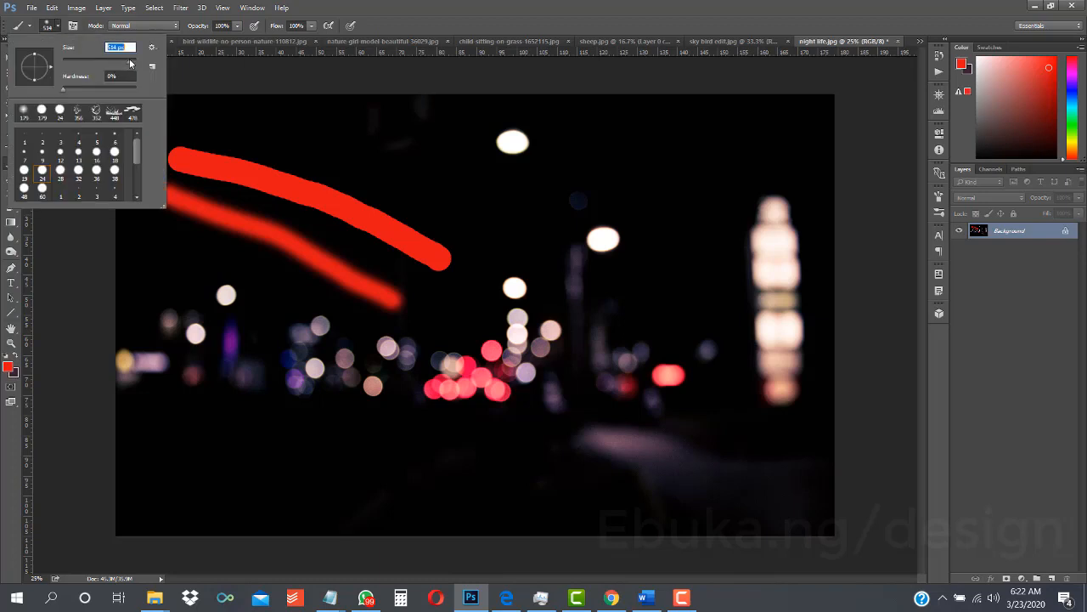
left_click(57, 27)
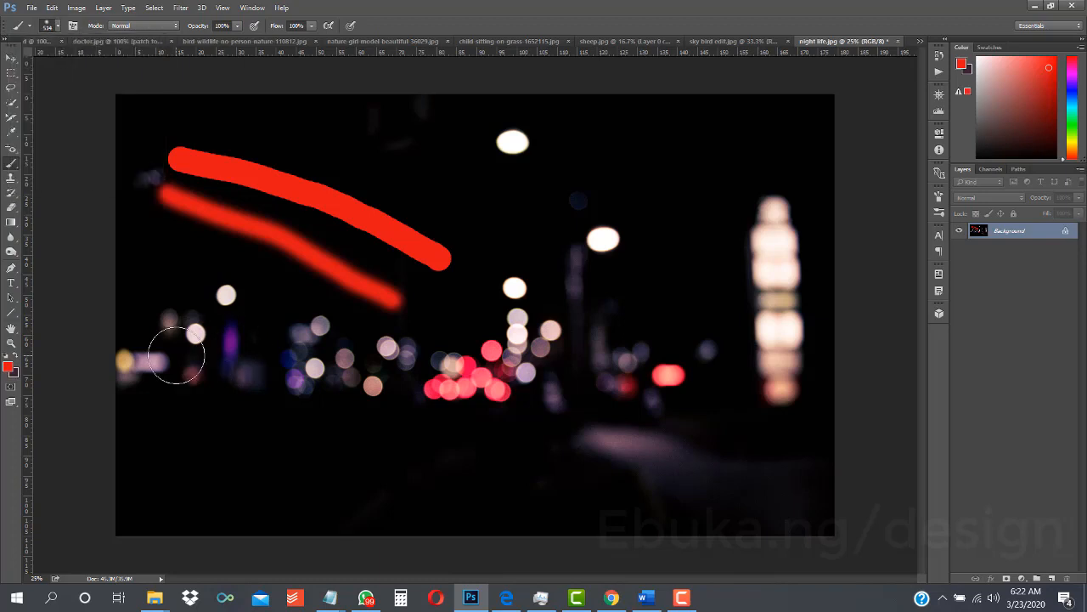
left_click_drag(176, 356, 427, 467)
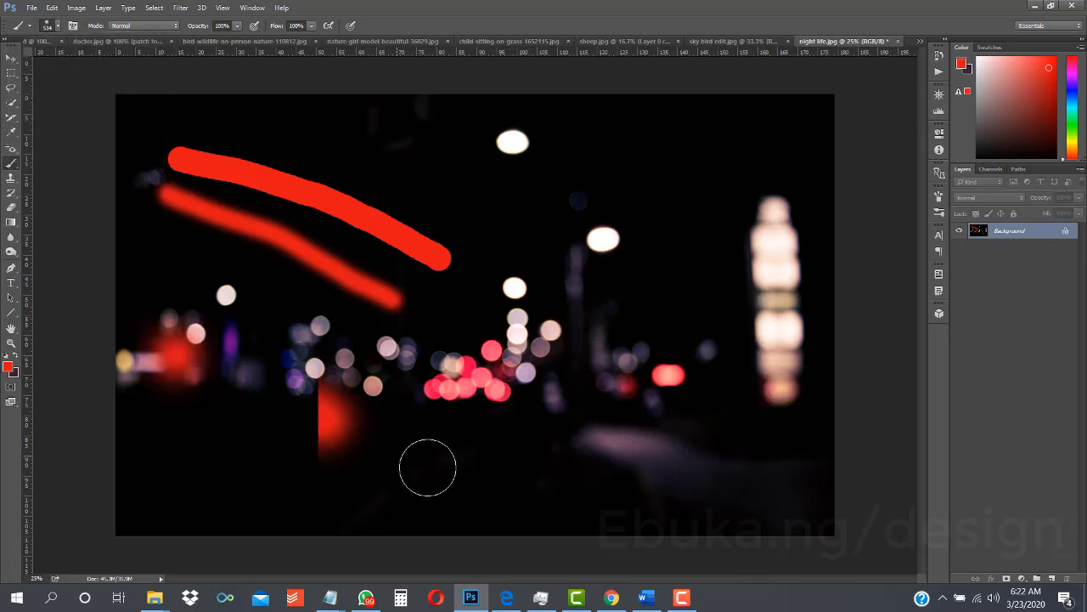
- Set the brush hardness to 100% and paint a thick hard-edged red stroke across the photo's lower left corner
left_click(57, 27)
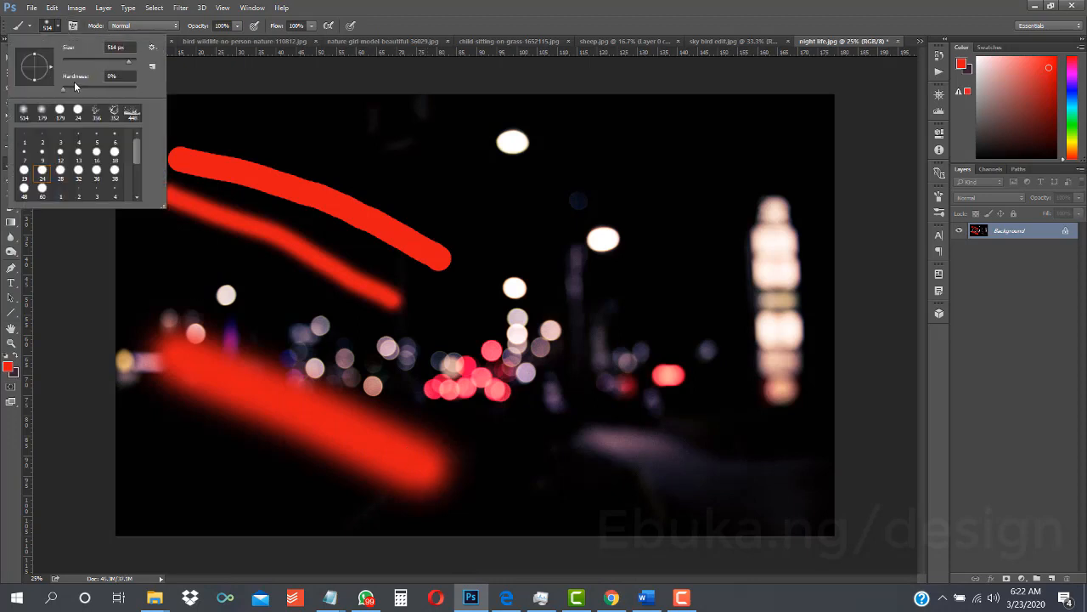
left_click_drag(64, 88, 136, 87)
left_click_drag(147, 437, 323, 527)
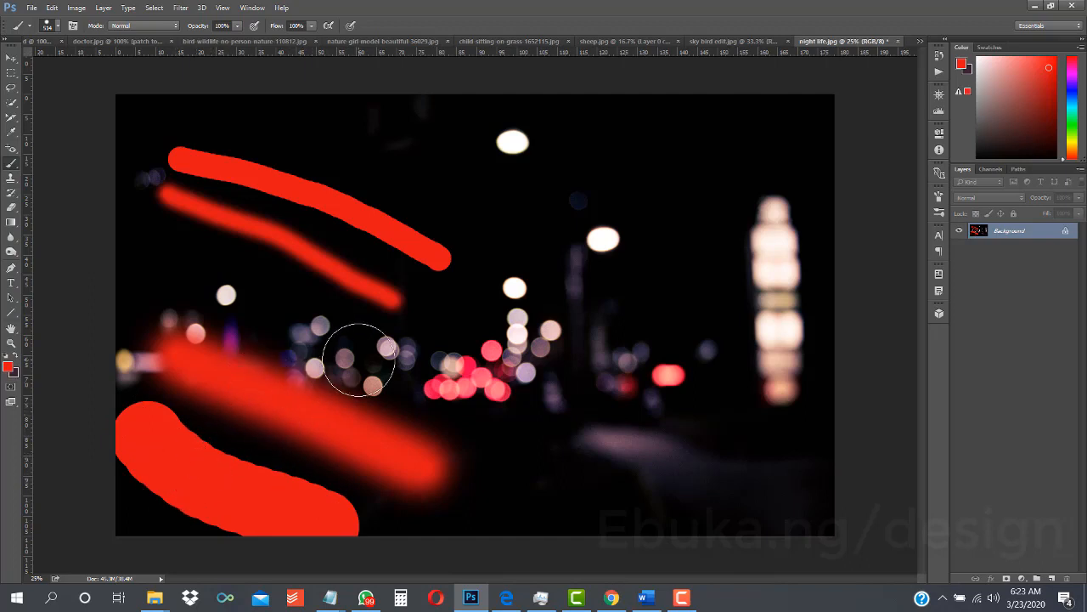
- Undo all the red strokes painted on the photo
key("ctrl+alt+z")
key("ctrl+alt+z")
key("ctrl+alt+z")
key("ctrl+alt+z")
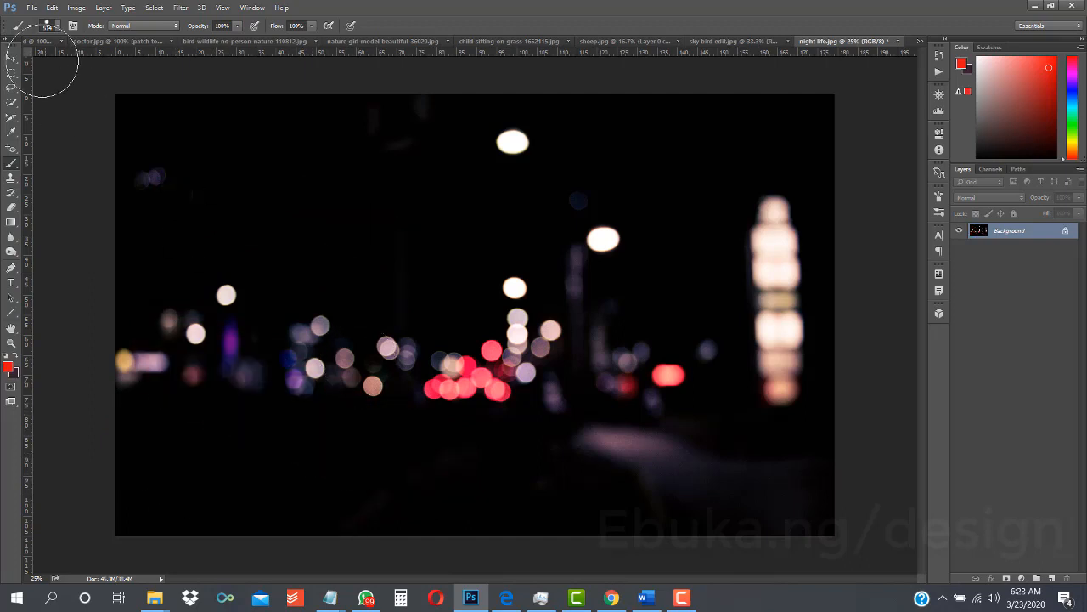
- Choose a soft round brush preset at 498 px, try a single dab in the photo's upper left area, and undo it
left_click(57, 25)
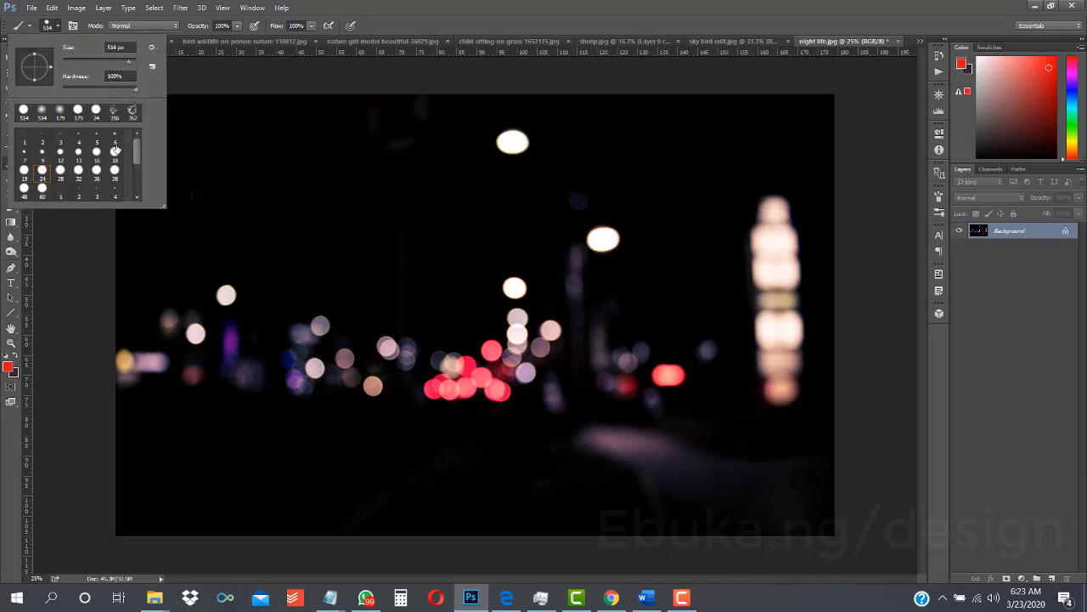
left_click(79, 171)
left_click_drag(138, 151, 142, 190)
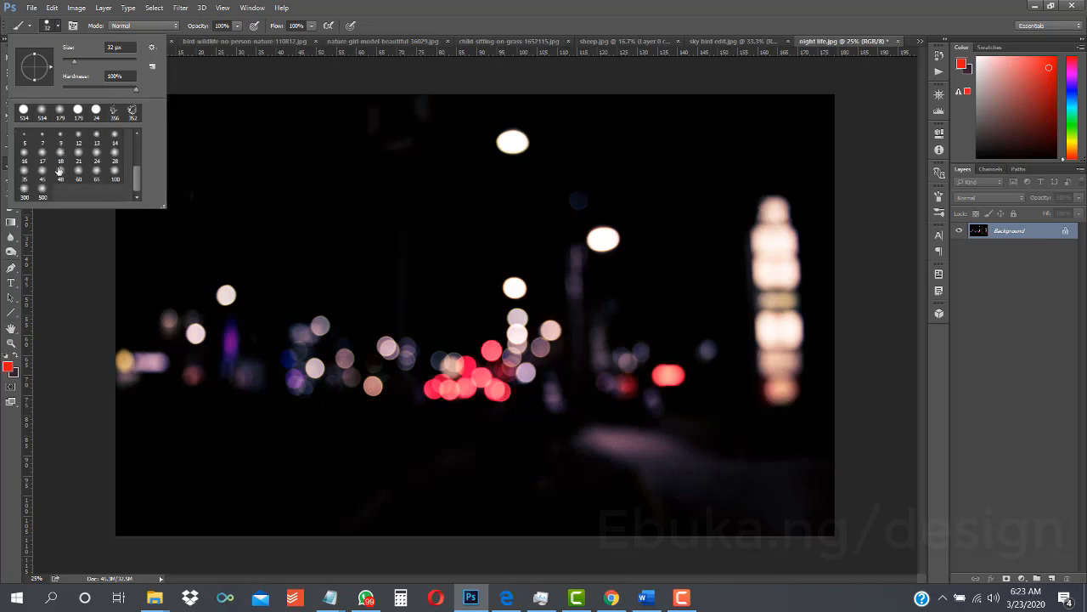
left_click(116, 62)
left_click(102, 183)
left_click(129, 62)
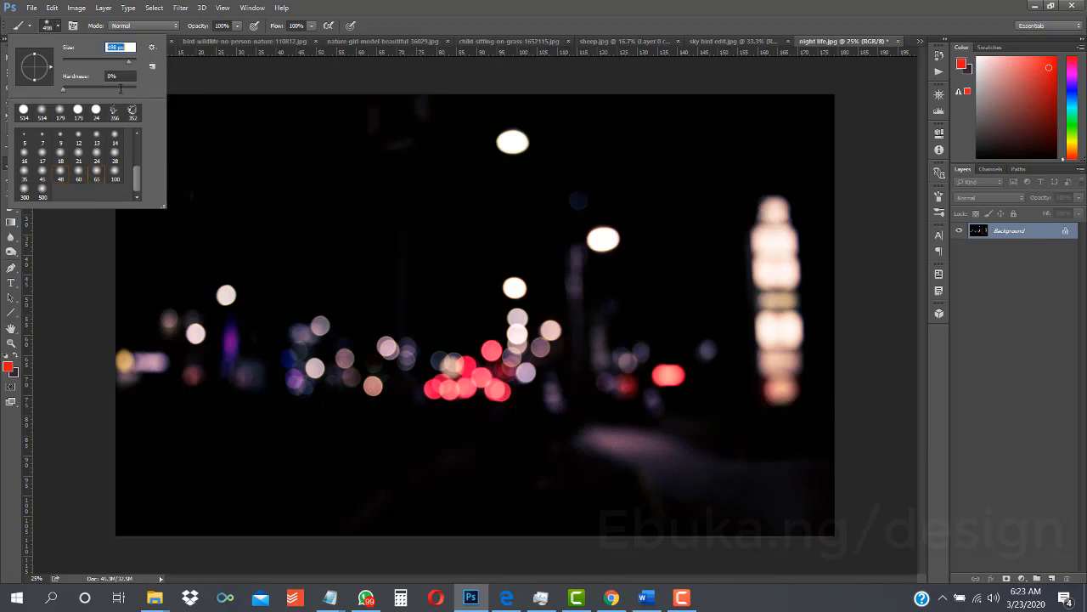
left_click(264, 173)
key("ctrl+z")
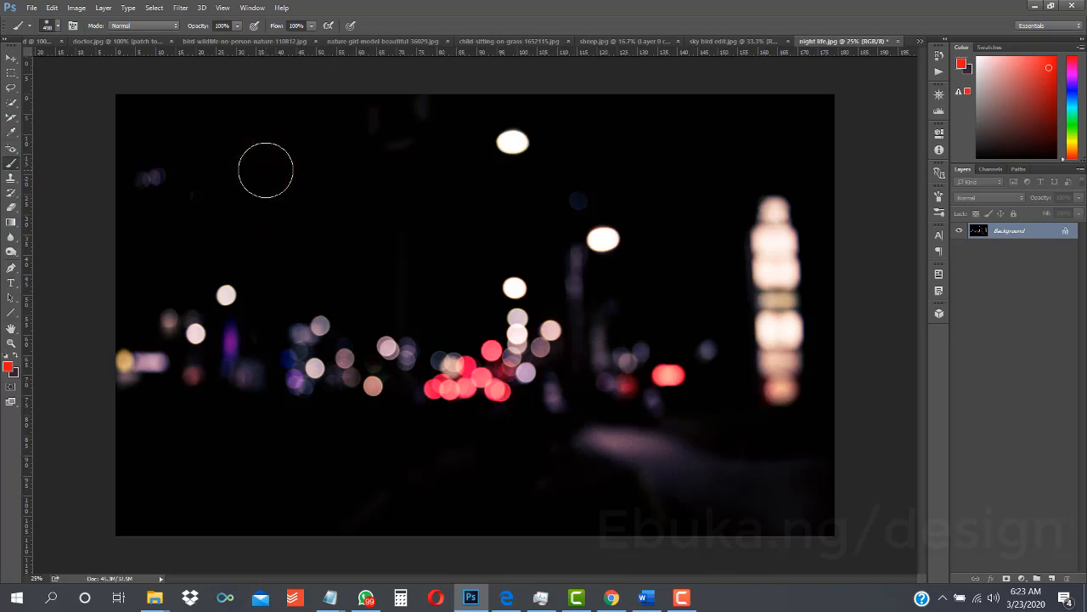
- Set the brush hardness to 100% and look through the hard and soft round brush presets
left_click(59, 26)
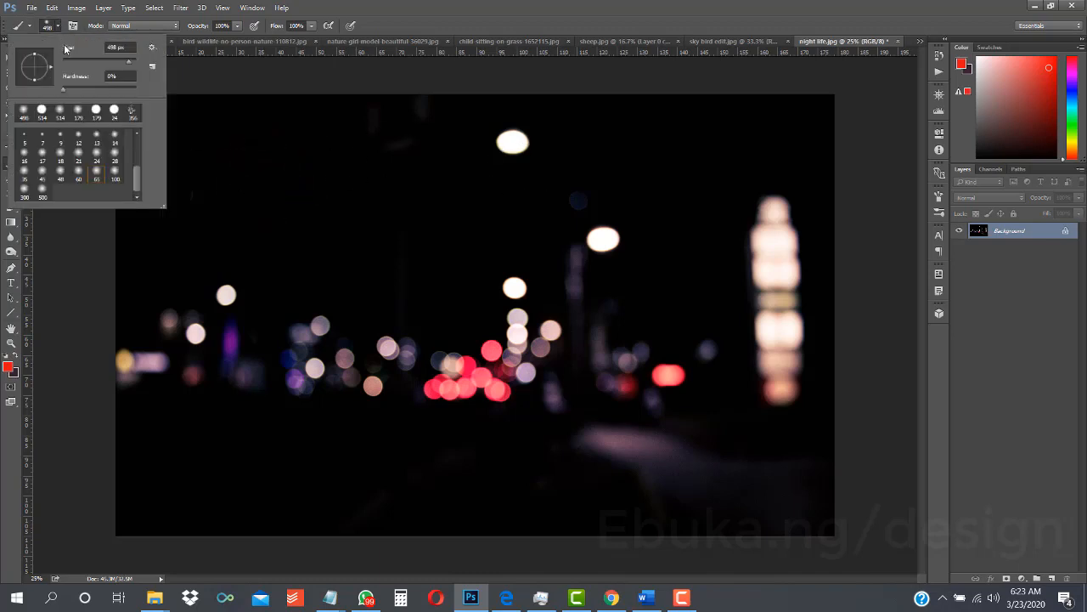
left_click_drag(64, 88, 141, 91)
left_click_drag(138, 174, 146, 130)
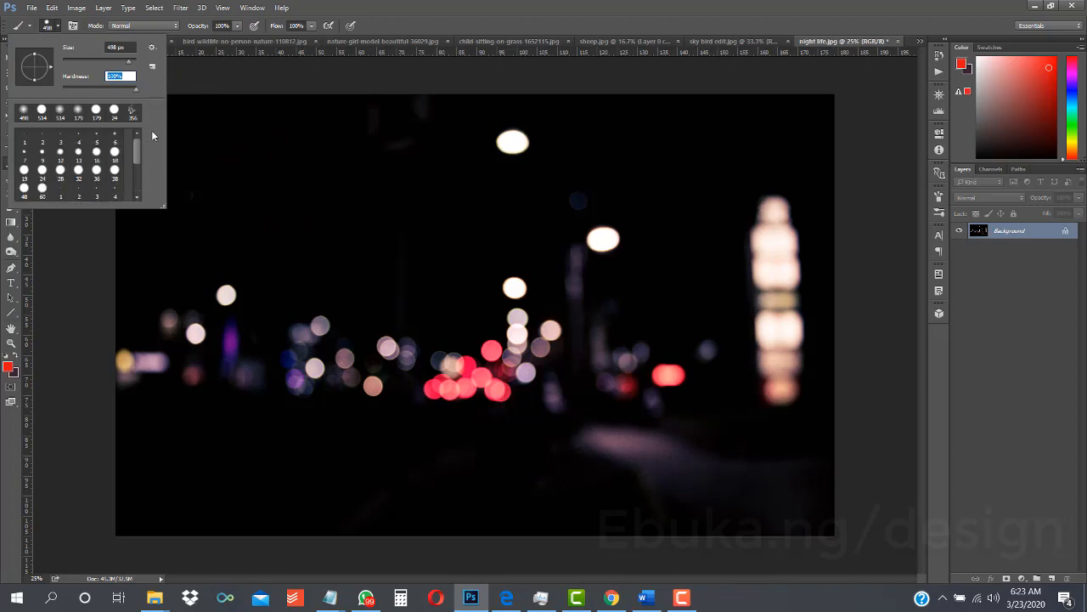
left_click(57, 28)
left_click(58, 28)
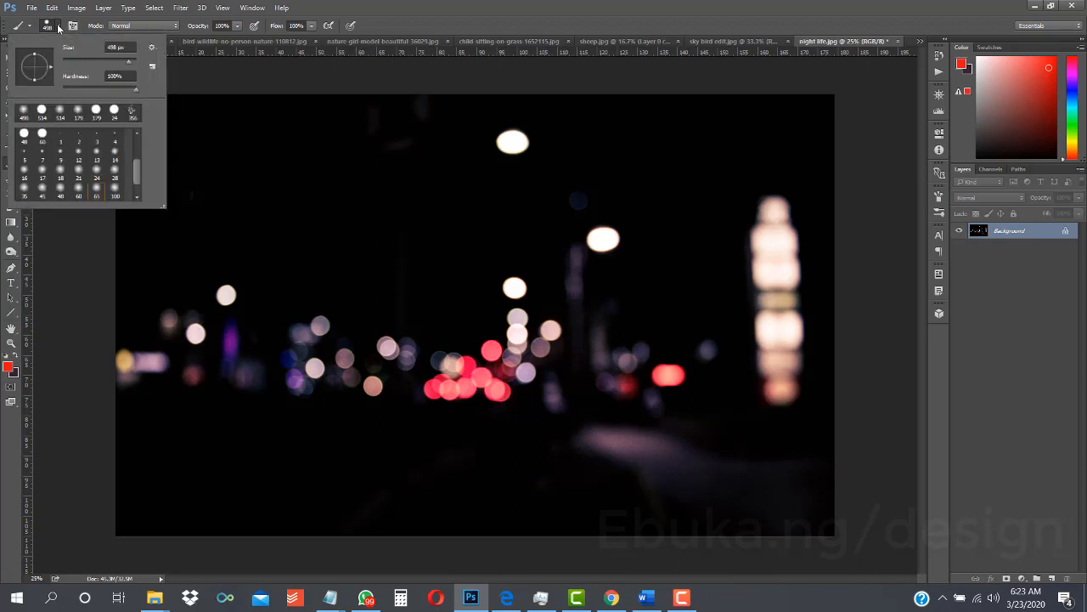
left_click(58, 28)
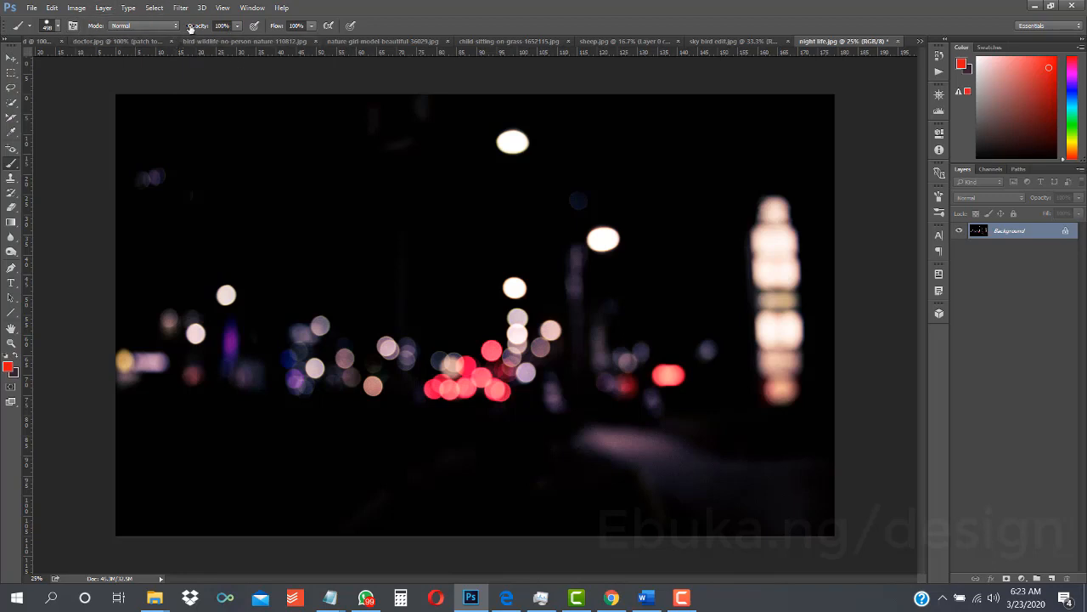
- Choose the 18 px hard round brush preset and set its size to 312 px
left_click(57, 29)
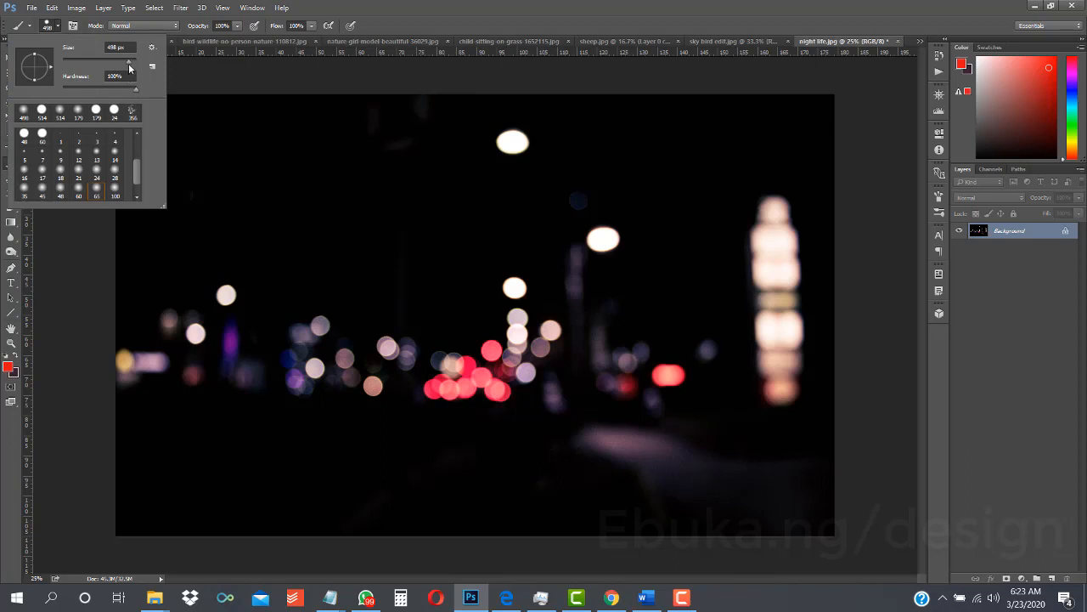
scroll(114, 151, "up", 3)
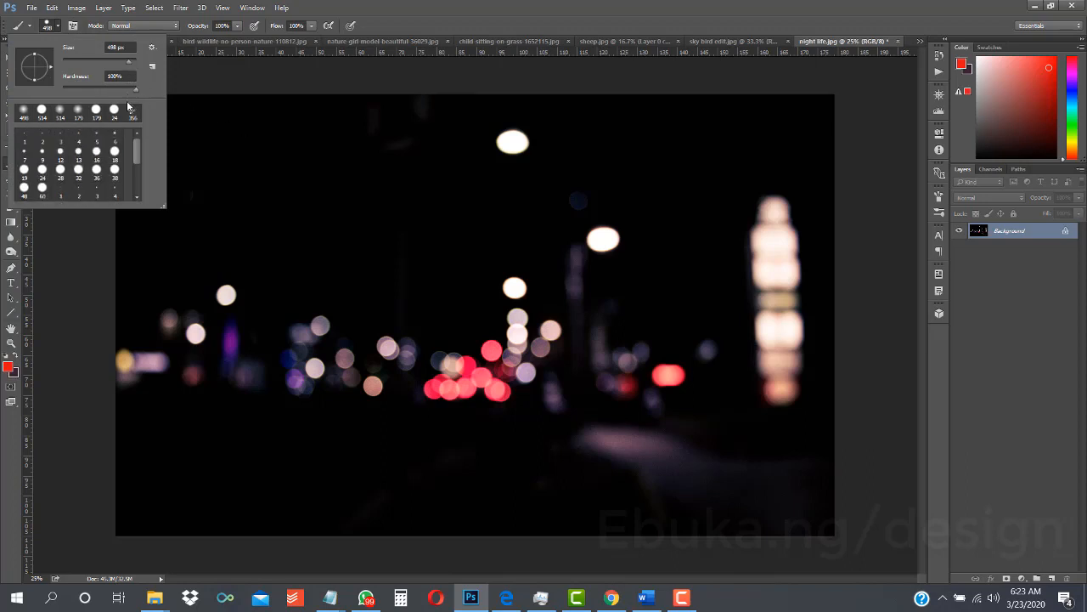
double_click(115, 151)
left_click(58, 28)
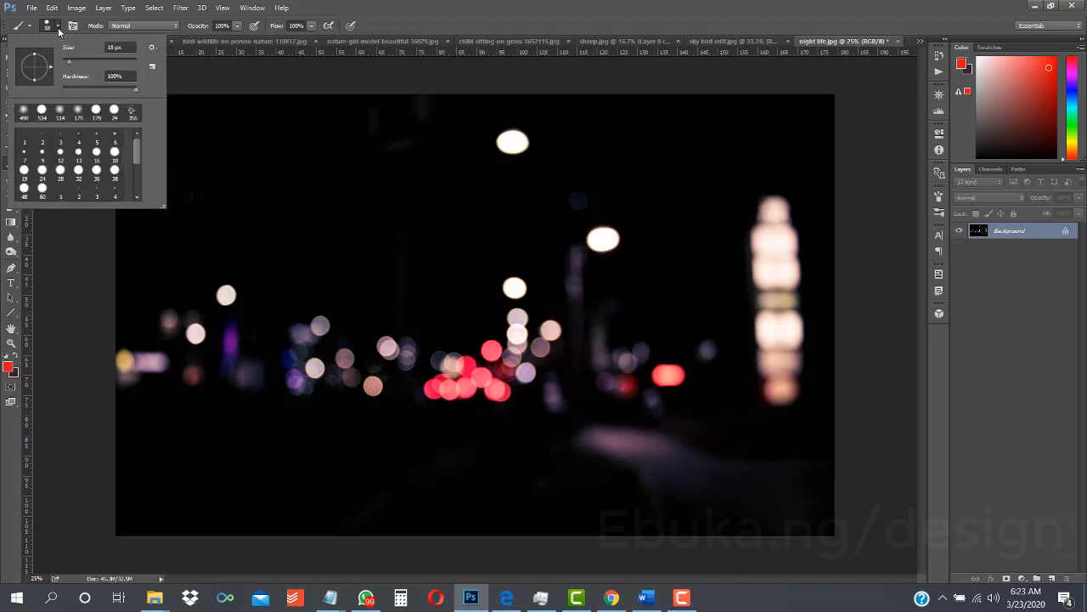
left_click(119, 65)
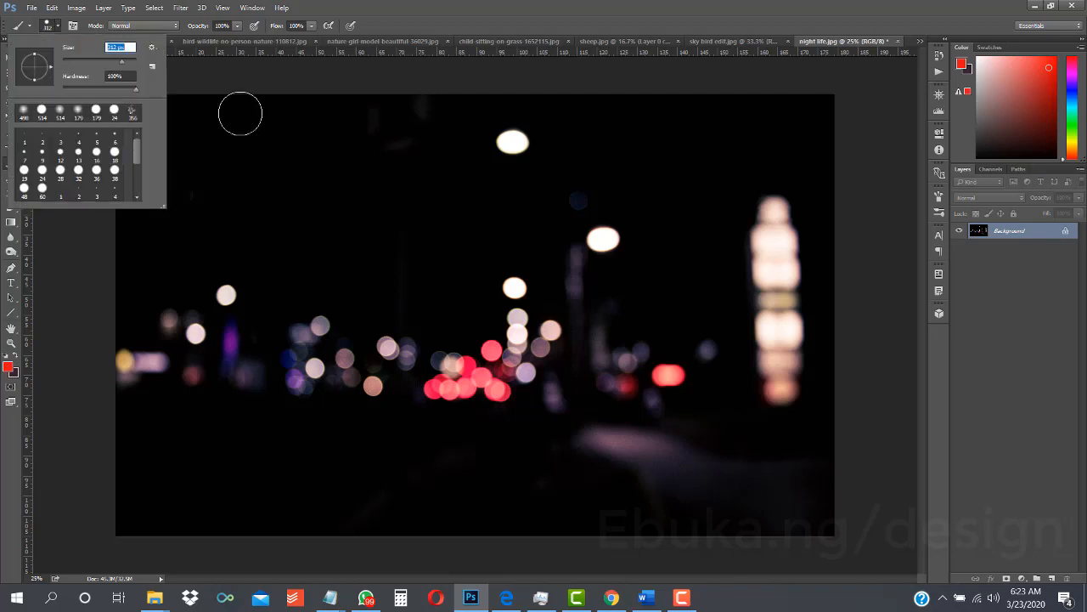
left_click(56, 25)
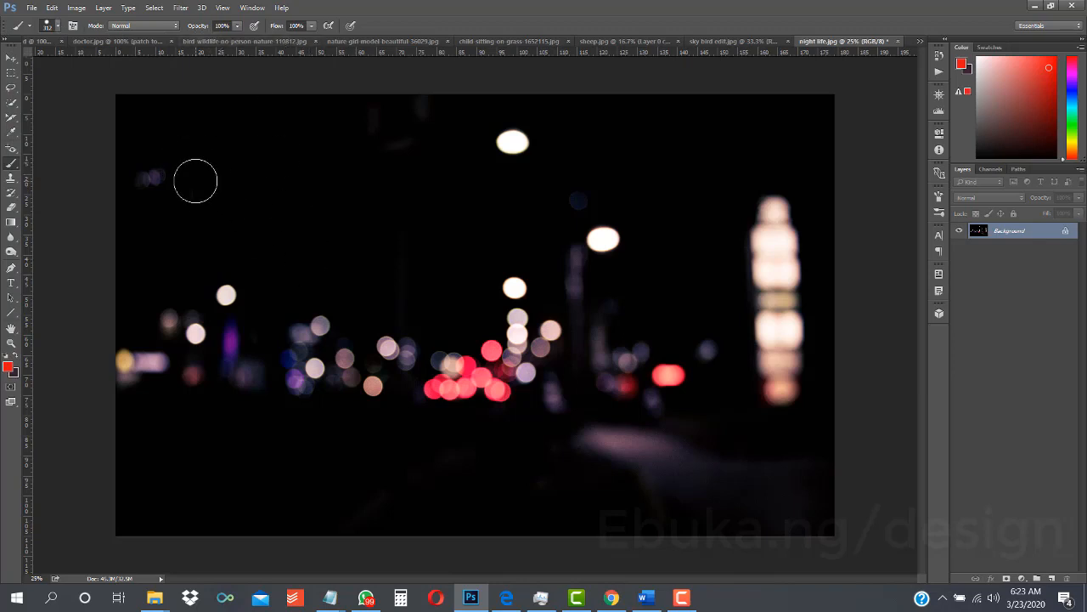
- Paint a red diagonal stroke at 100% opacity in the photo's upper left area and another below it at 50% opacity
left_click(186, 171)
left_click_drag(186, 171, 319, 255)
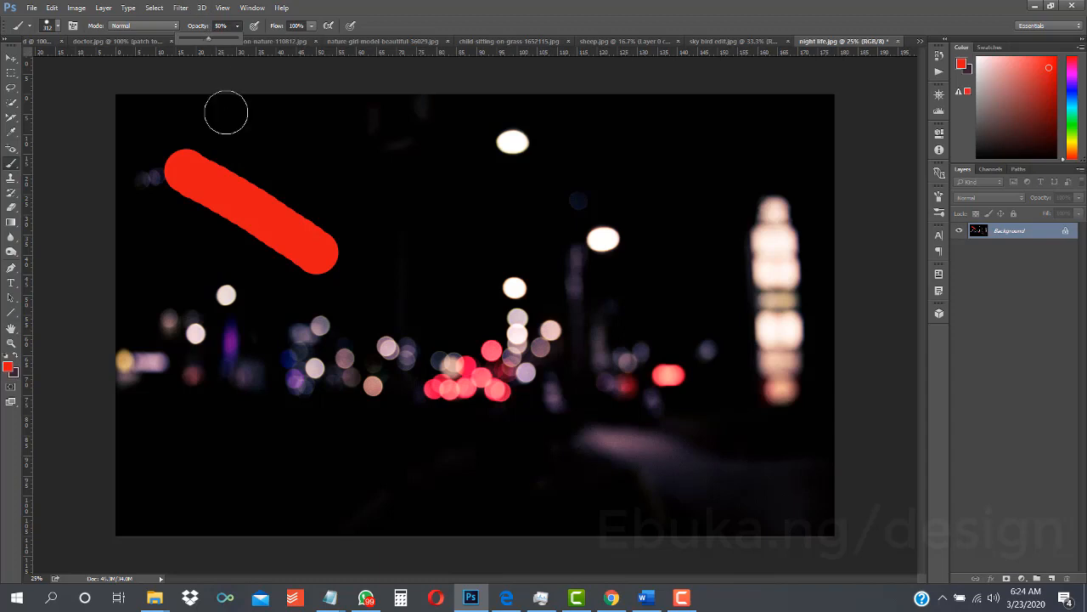
left_click_drag(156, 225, 289, 322)
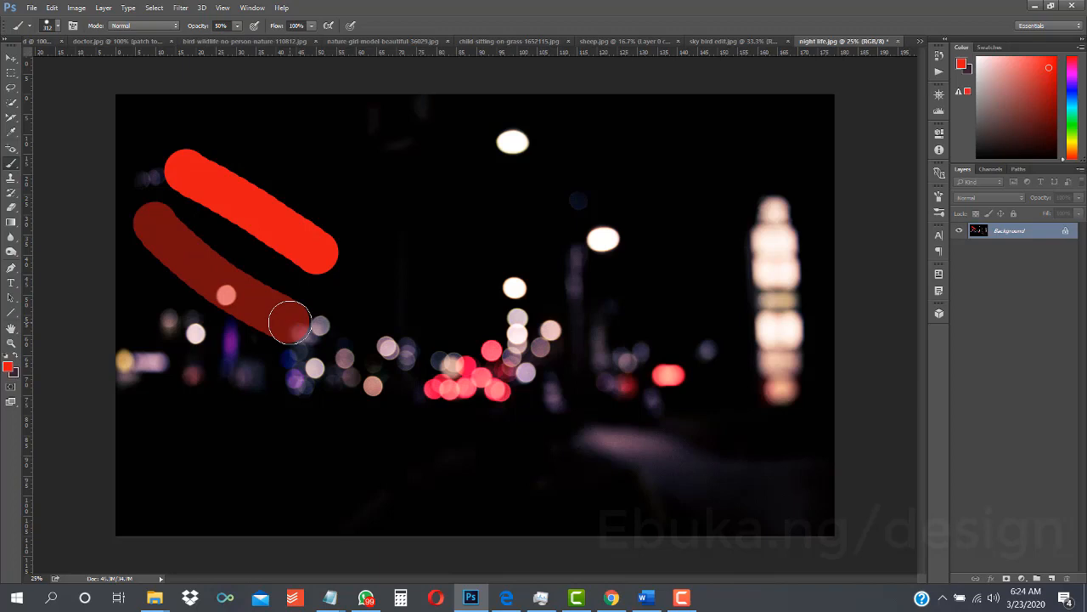
- Set the brush opacity to 7% and paint a faint red diagonal stroke across the photo's lower left area
left_click(237, 25)
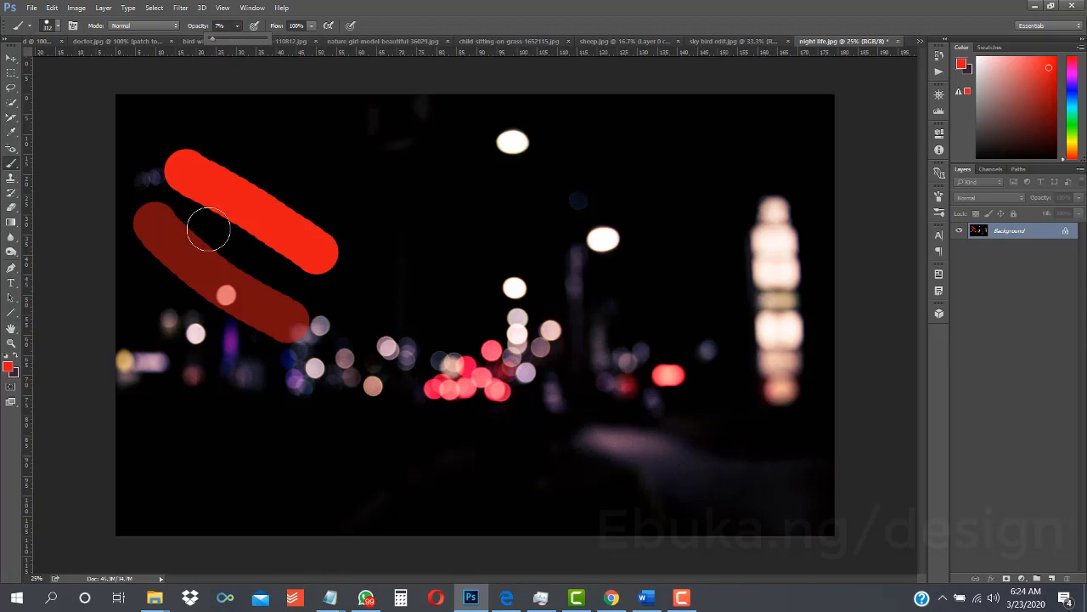
mouse_move(131, 296)
left_mouse_down()
mouse_move(261, 422)
mouse_move(335, 472)
left_mouse_up()
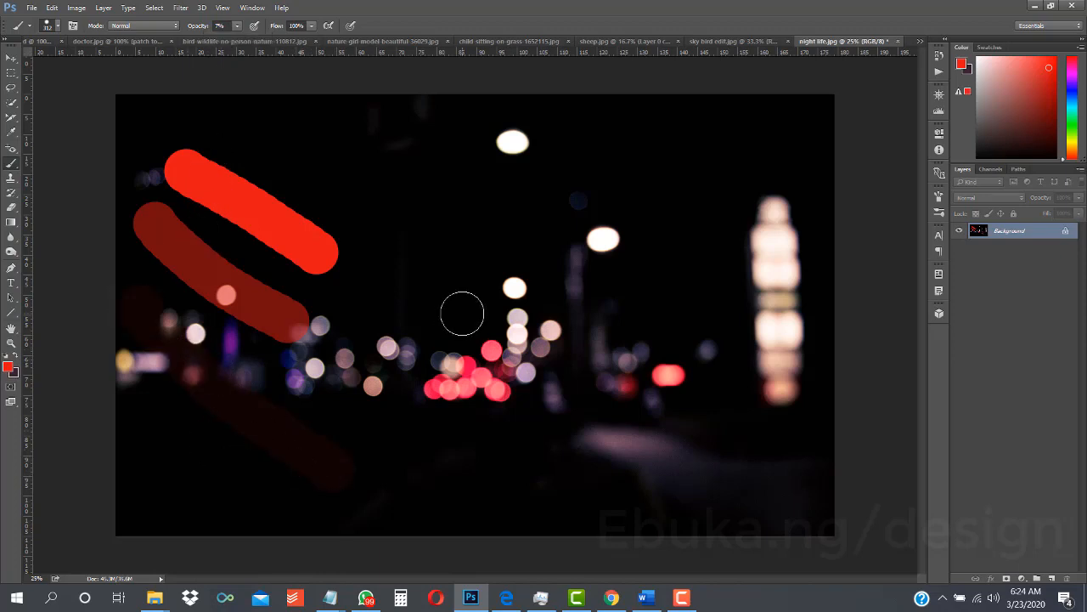
left_click_drag(462, 311, 246, 420)
- Undo all the opacity test strokes and set the brush opacity to 100%
key("ctrl+z")
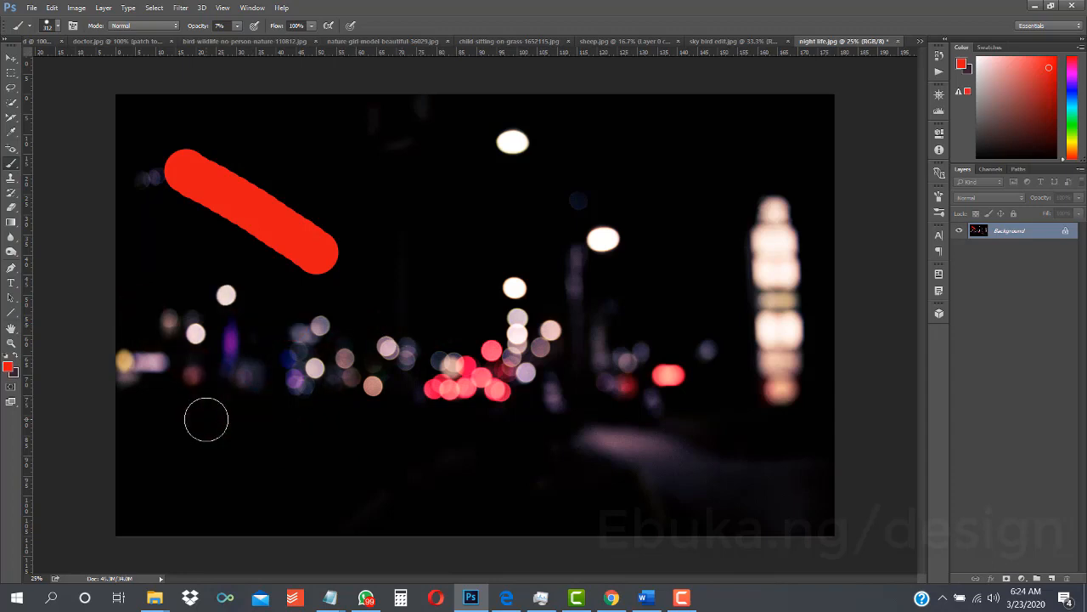
key("ctrl+alt+z")
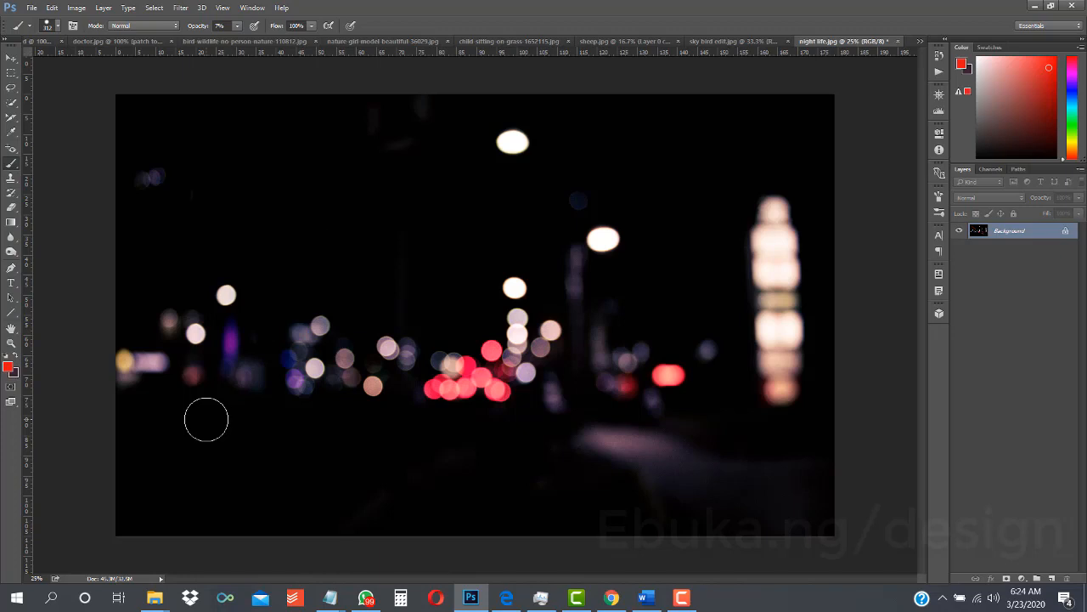
left_click(237, 26)
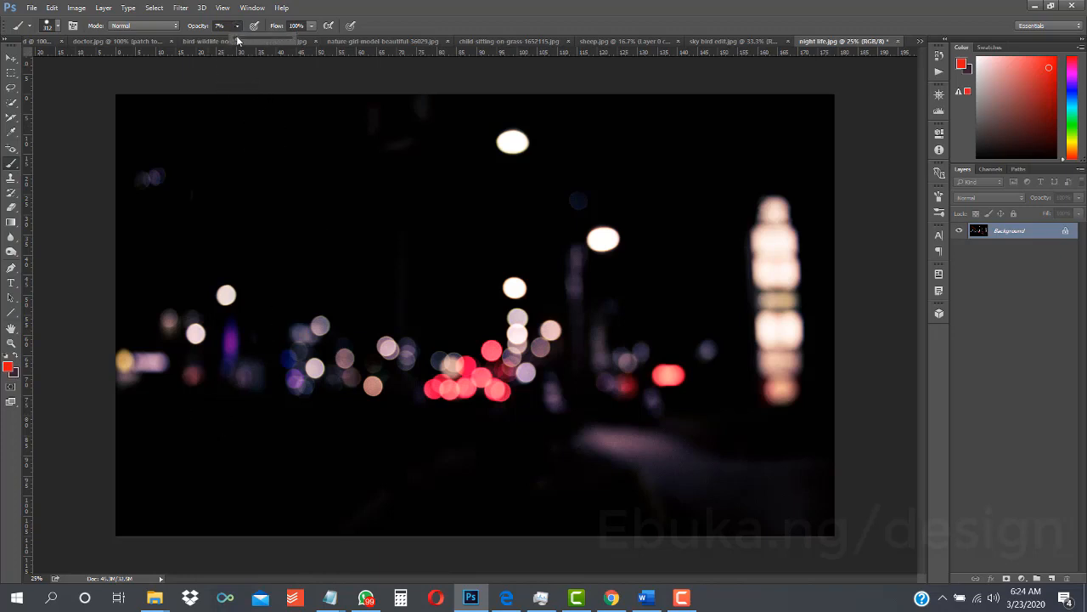
left_click_drag(237, 40, 295, 40)
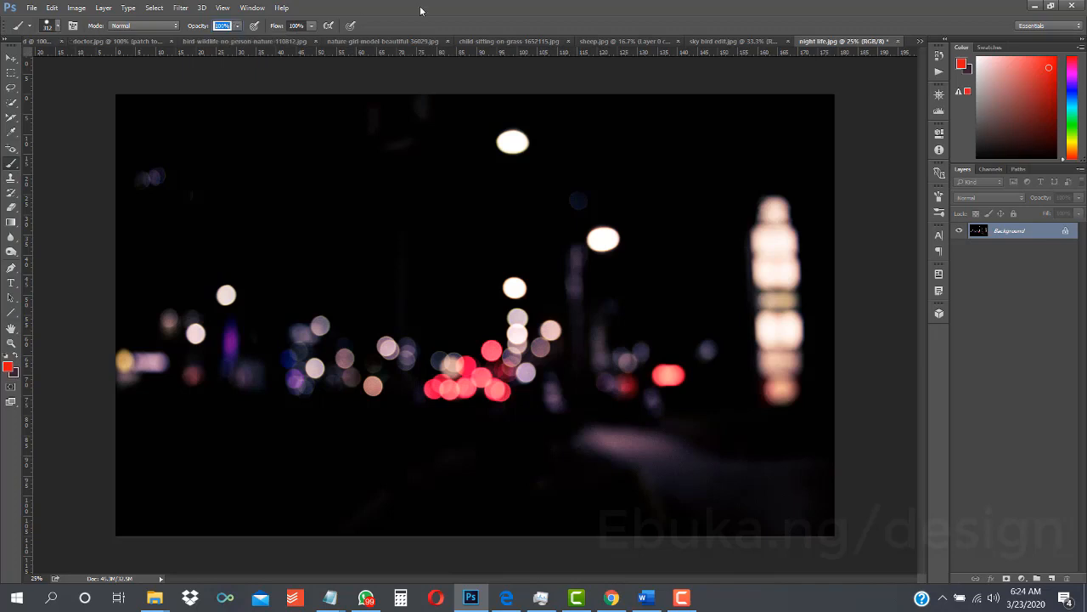
- Paint a straight red diagonal stroke at 100% flow from the photo's upper left area toward its centre
left_click(312, 26)
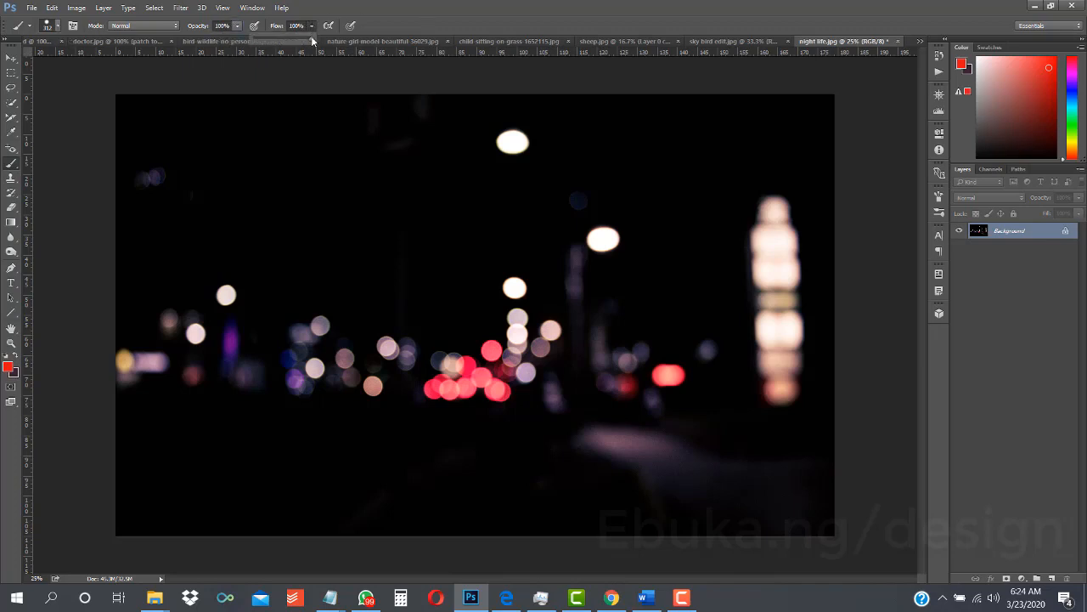
left_click(204, 141)
left_click(451, 289, "shift")
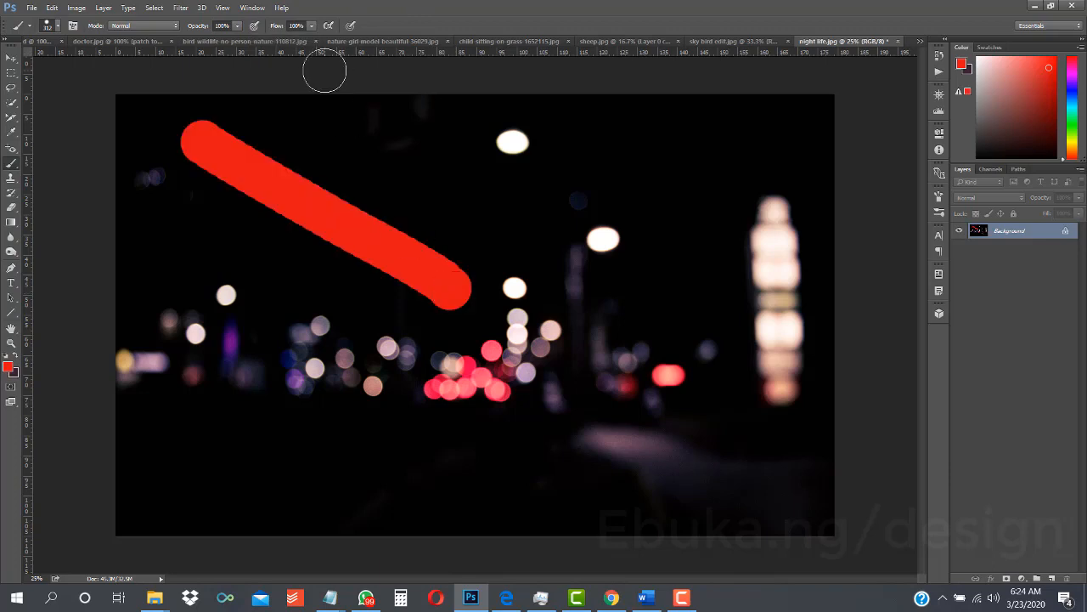
- Set the brush flow to 81% and paint a second red diagonal stroke below the first, plus a single dab beneath it
left_click(312, 26)
left_click_drag(299, 38, 300, 37)
left_click_drag(155, 211, 392, 371)
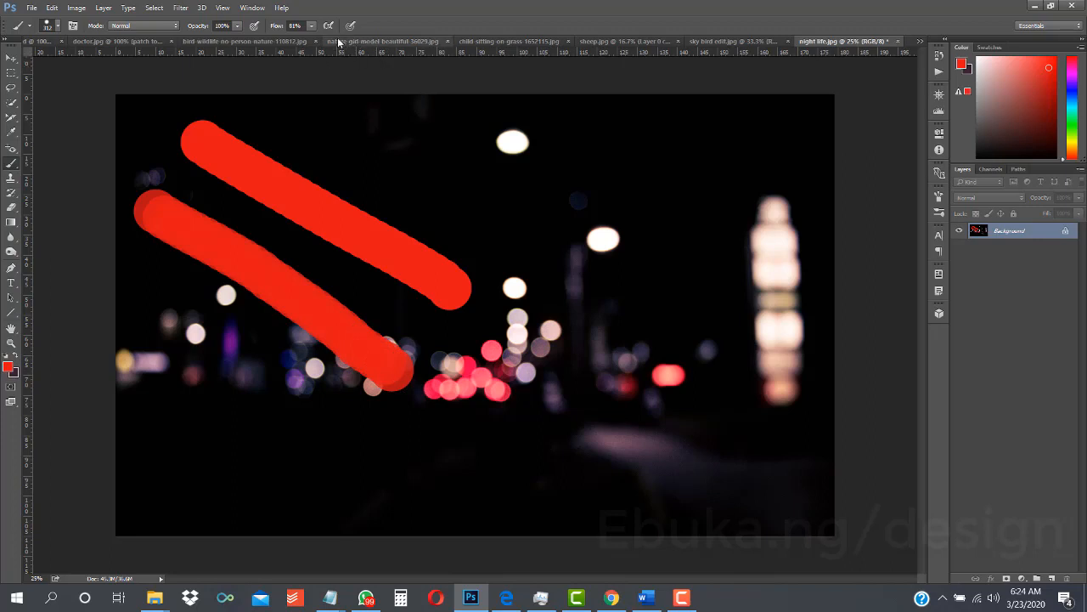
left_click(147, 289)
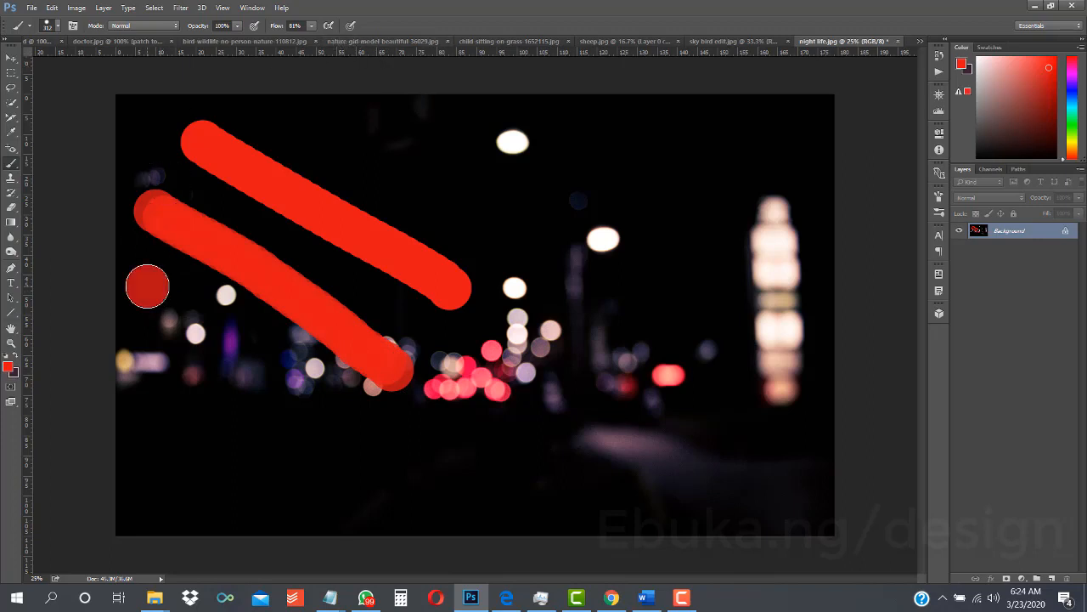
- Paint two more red diagonal strokes across the photo's lower left area, one at 33% flow and one below it at 13% flow
left_click(312, 26)
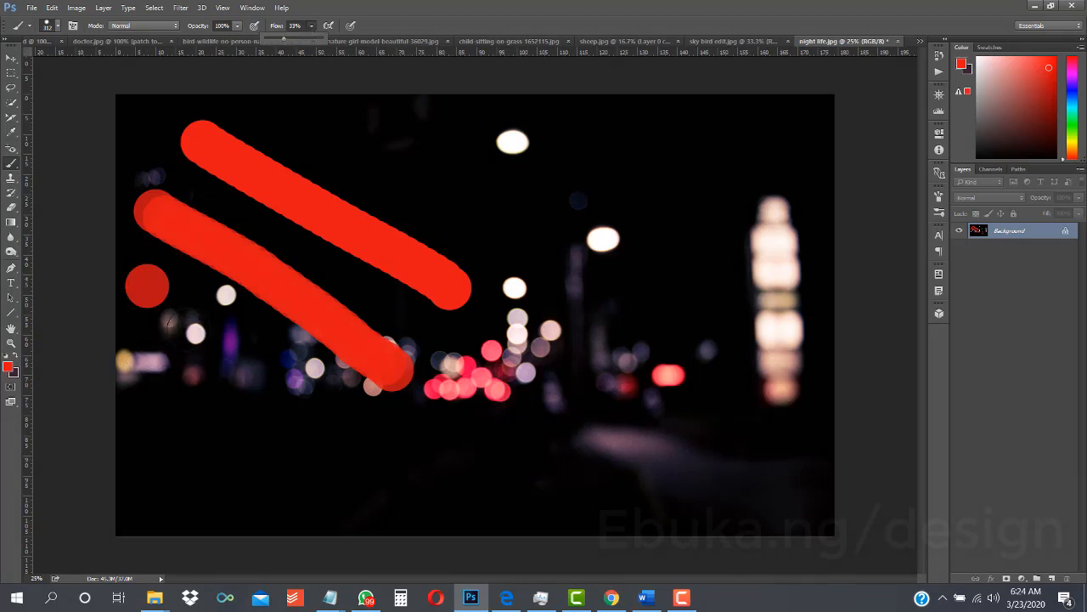
left_click_drag(178, 324, 370, 463)
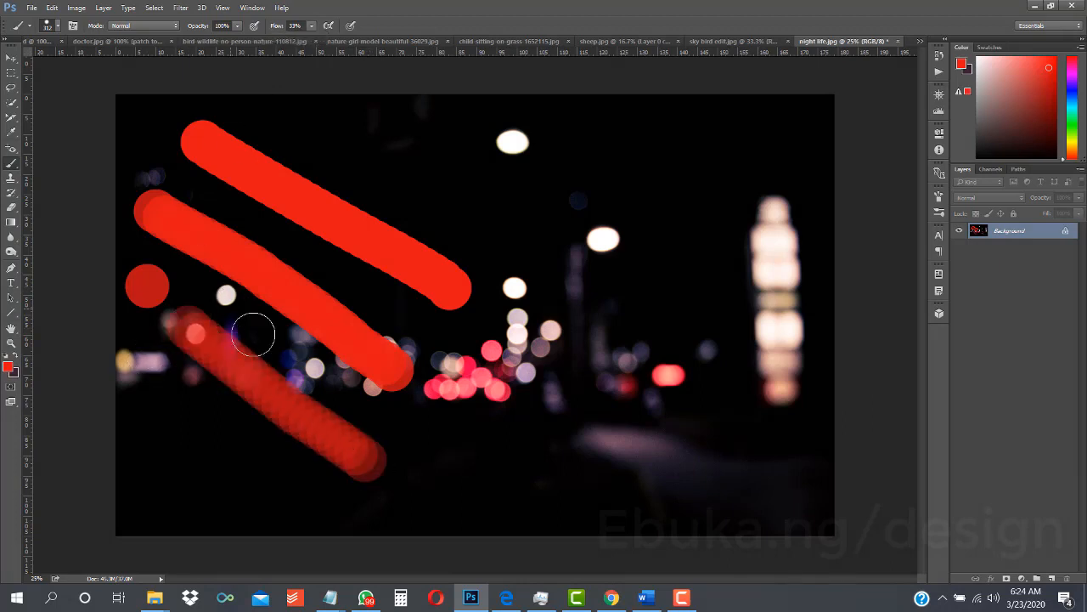
left_click(312, 25)
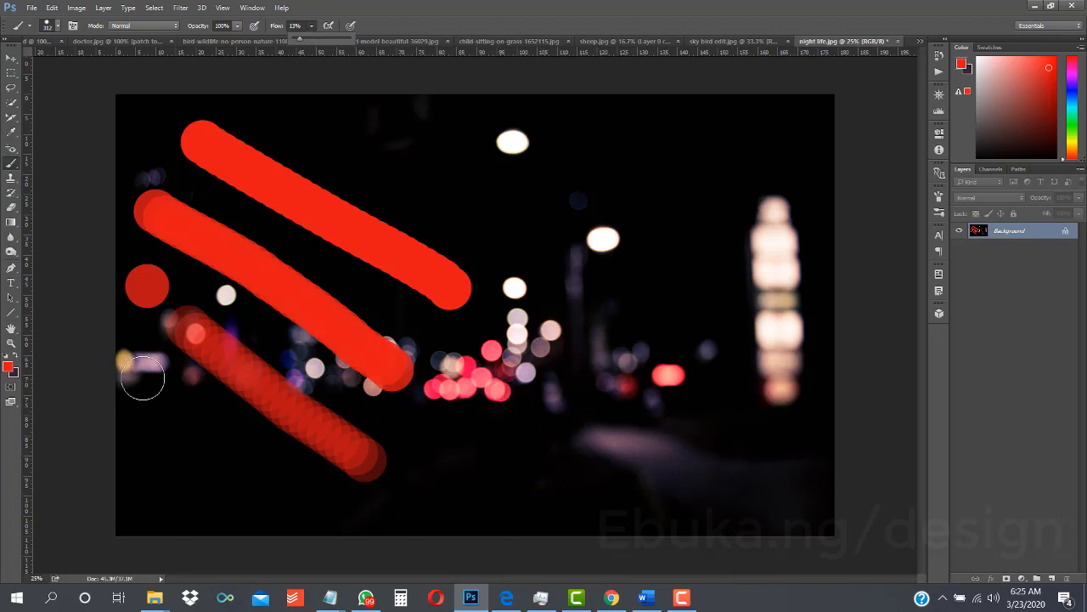
left_click_drag(141, 371, 297, 502)
left_click_drag(336, 533, 340, 534)
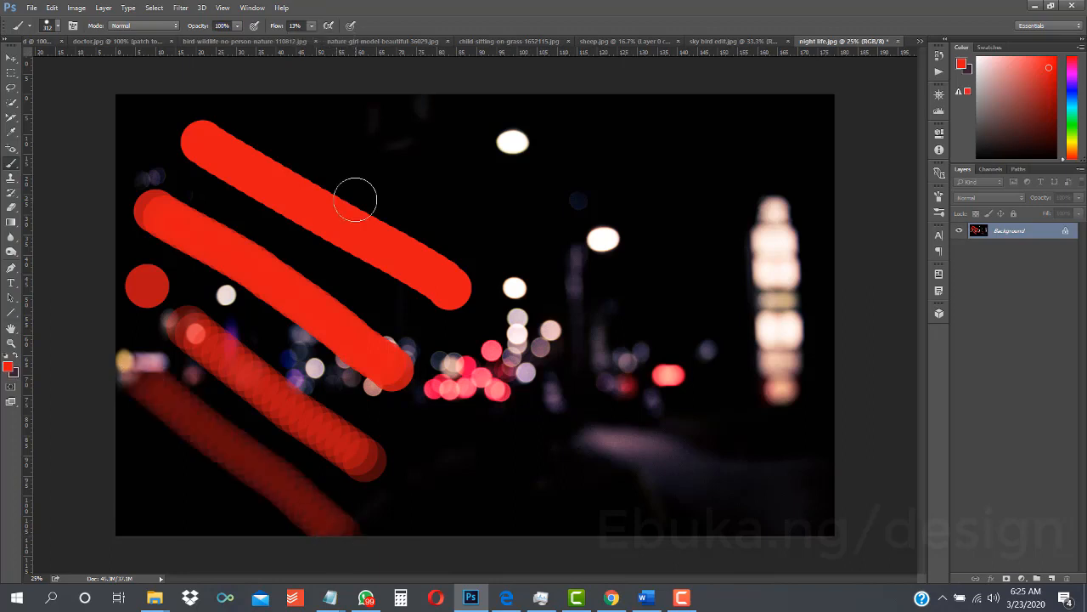
- Paint a short red stroke at 7% flow in the photo's lower left corner, and set the brush flow back to 100%
left_click(311, 25)
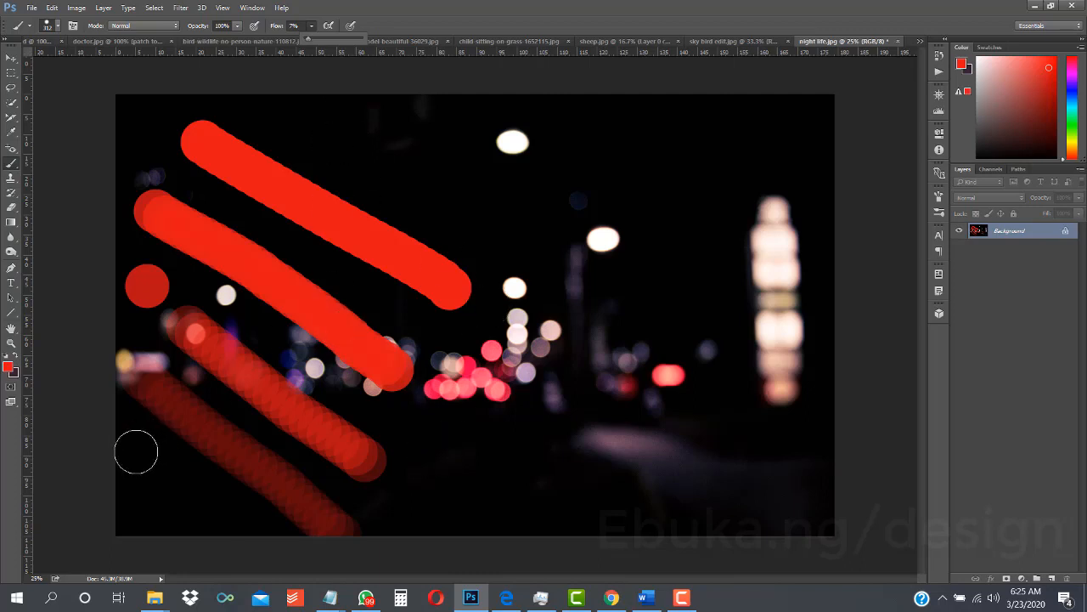
left_click_drag(136, 449, 242, 531)
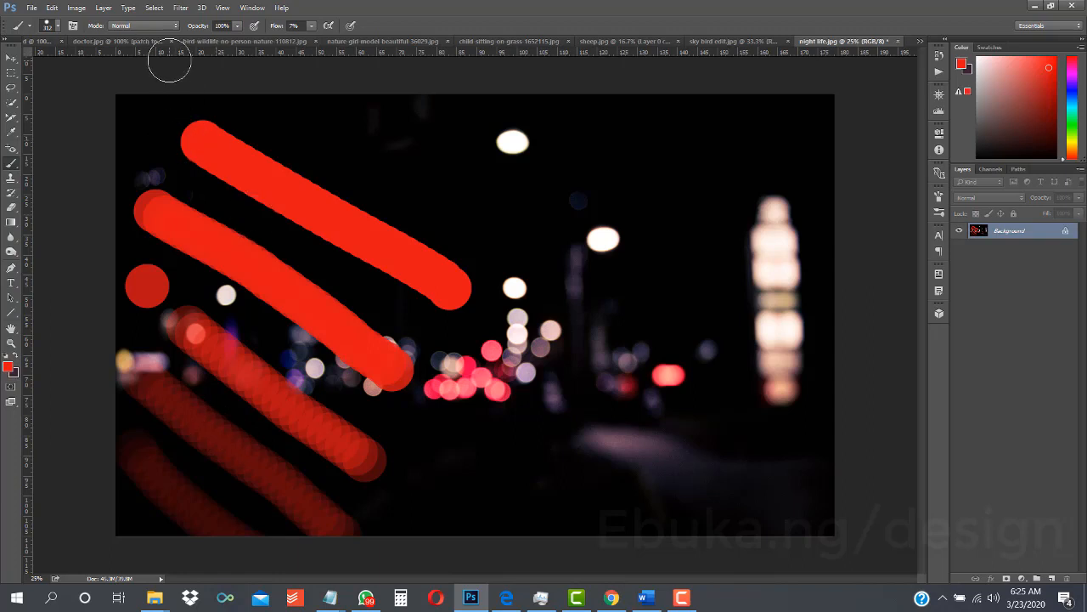
left_click(238, 27)
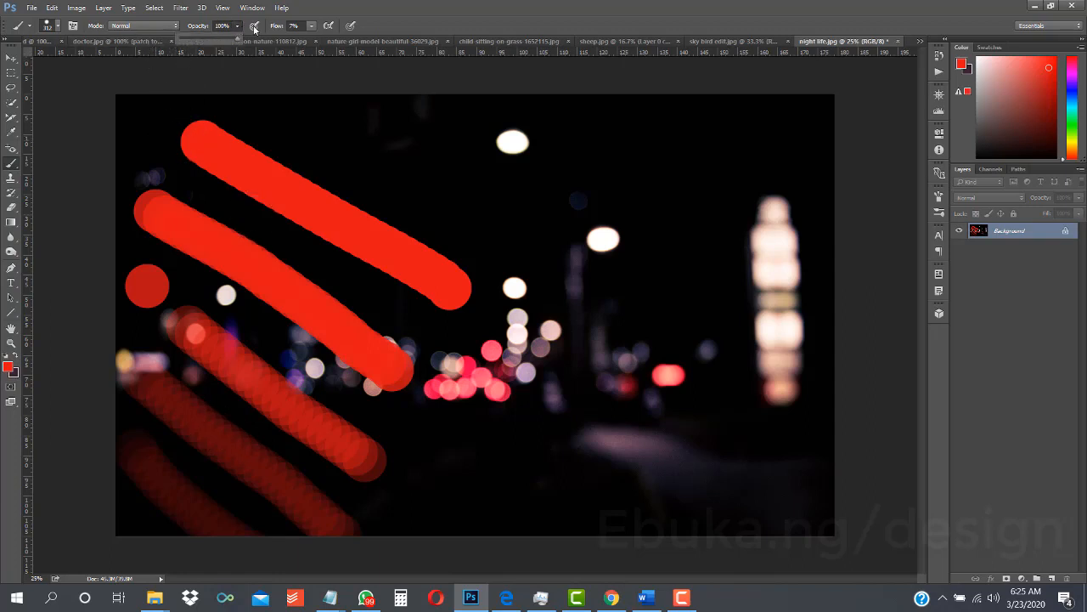
left_click(313, 25)
left_click_drag(313, 39, 395, 37)
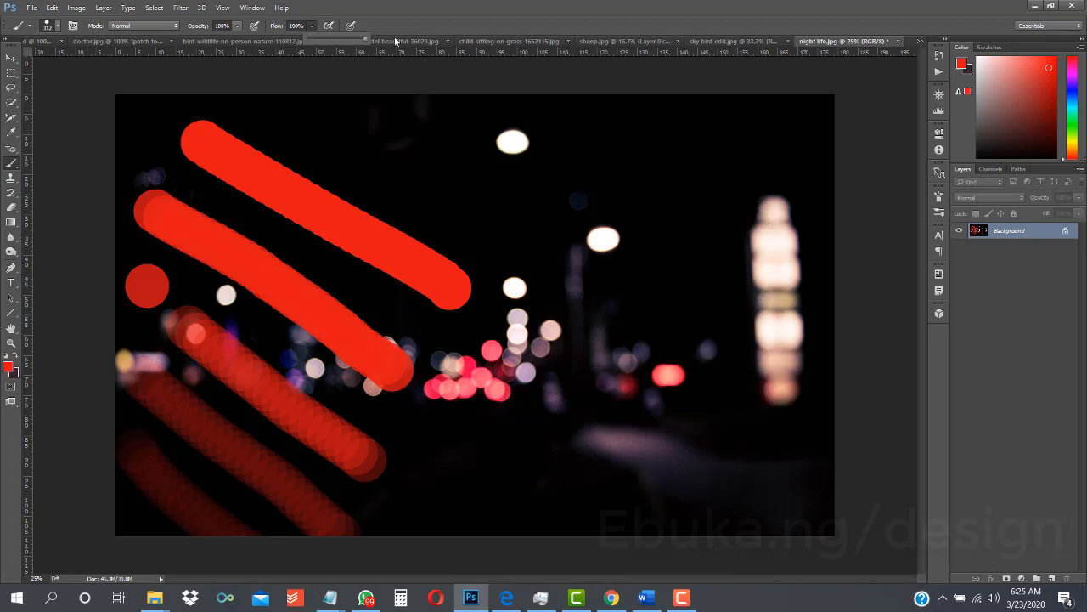
- Paint a red diagonal stroke at 100% opacity across the photo's upper right area, and a second below it at 83% opacity
left_click(237, 26)
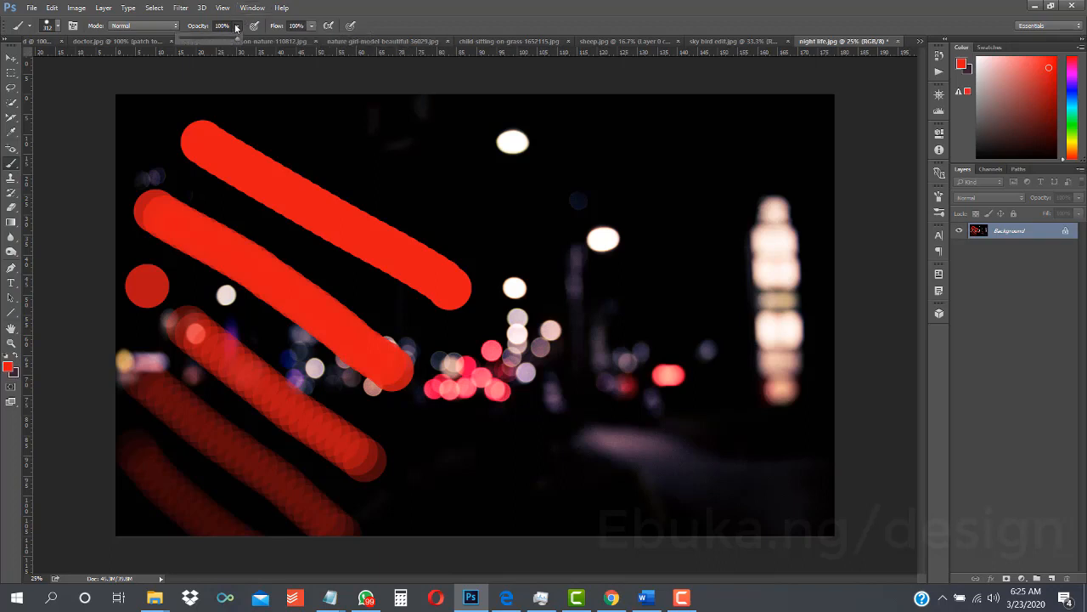
left_click(237, 26)
left_click_drag(763, 143, 554, 269)
left_click(238, 26)
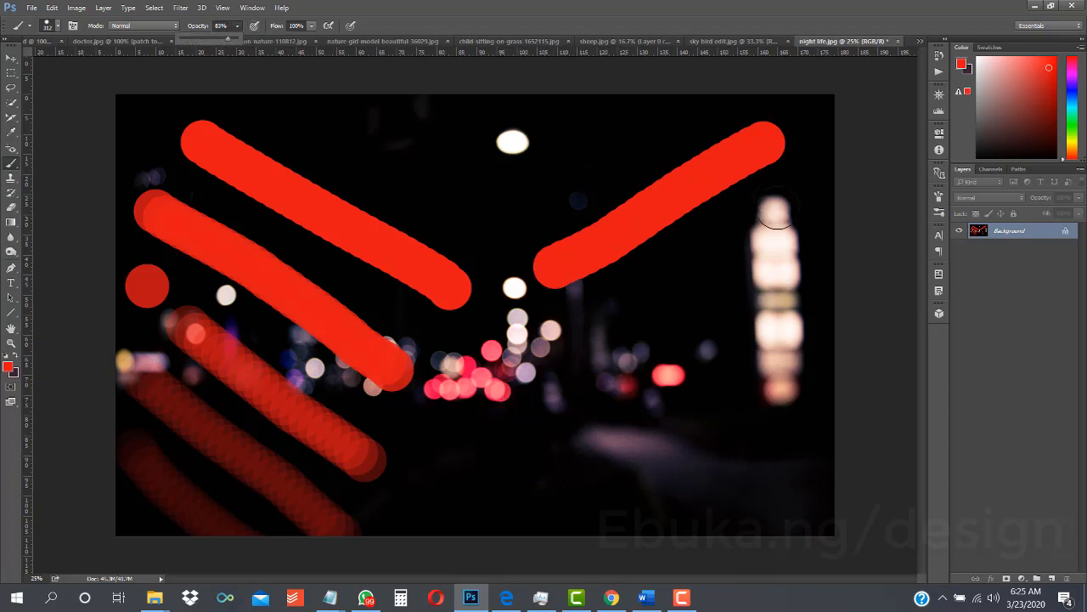
left_click(775, 226)
left_click_drag(776, 226, 526, 355)
- Paint two more red diagonal strokes down the photo's right half, one at 51% opacity and one below it at 13% opacity
left_click(238, 26)
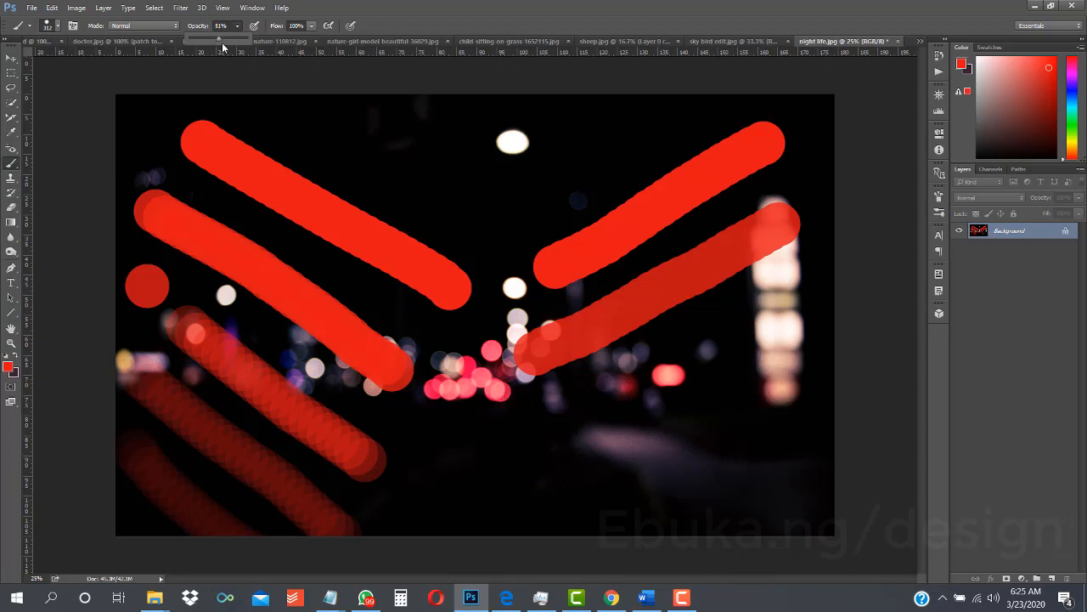
left_click(782, 328)
mouse_move(783, 327)
left_mouse_down()
mouse_move(622, 425)
mouse_move(493, 459)
left_mouse_up()
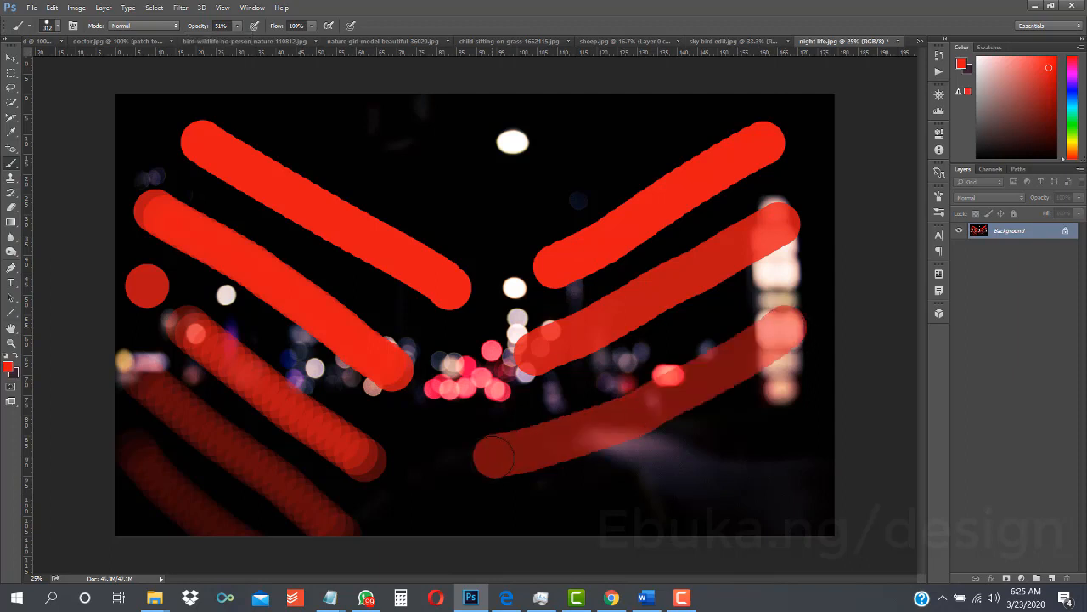
left_click(238, 26)
left_click_drag(222, 39, 218, 40)
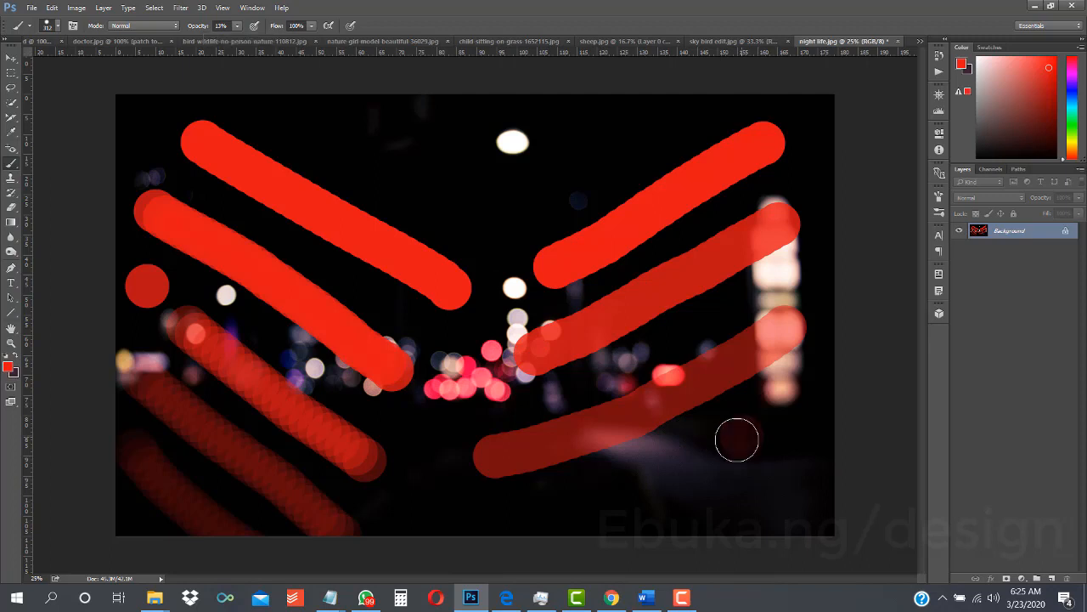
left_click_drag(738, 439, 532, 515)
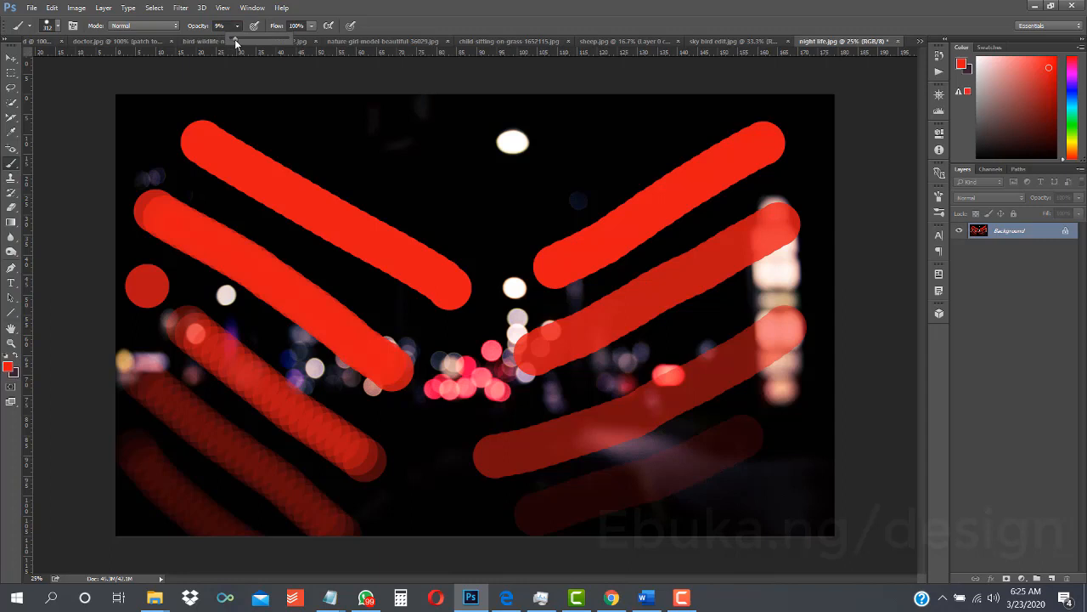
- Set the brush opacity to 7% and undo all the red strokes painted on the photo
left_click_drag(234, 40, 233, 39)
key("ctrl+alt+z")
key("ctrl+alt+z")
key("ctrl+alt+z")
key("ctrl+alt+z")
key("ctrl+alt+z")
key("ctrl+alt+z")
key("ctrl+alt+z")
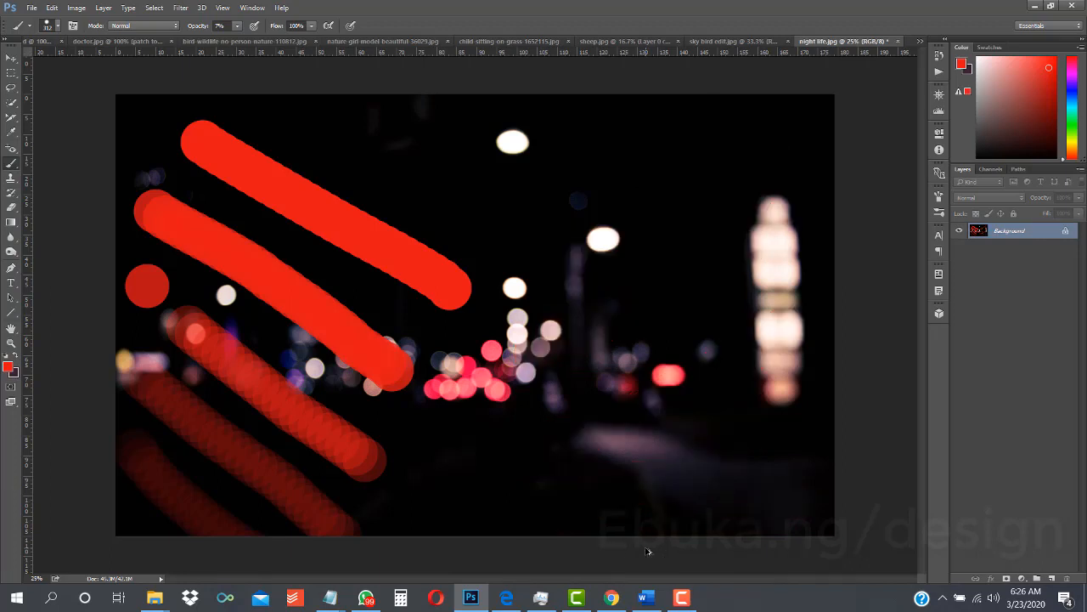
key("ctrl+alt+z")
key("ctrl+alt+z")
key("ctrl+alt+z")
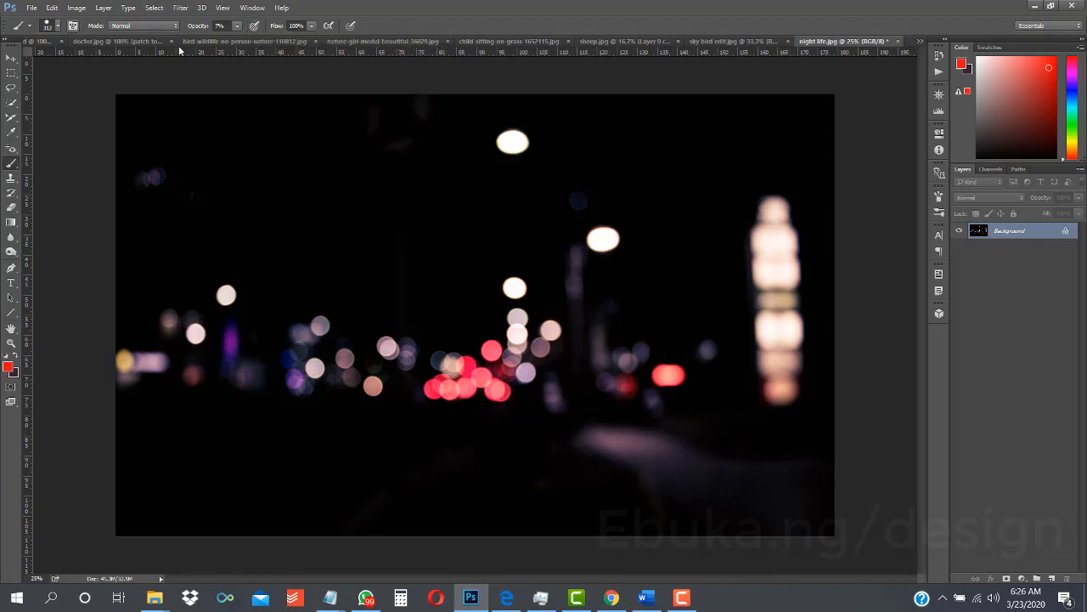
- Show and hide the detailed brush settings twice, and open them again
left_click(74, 26)
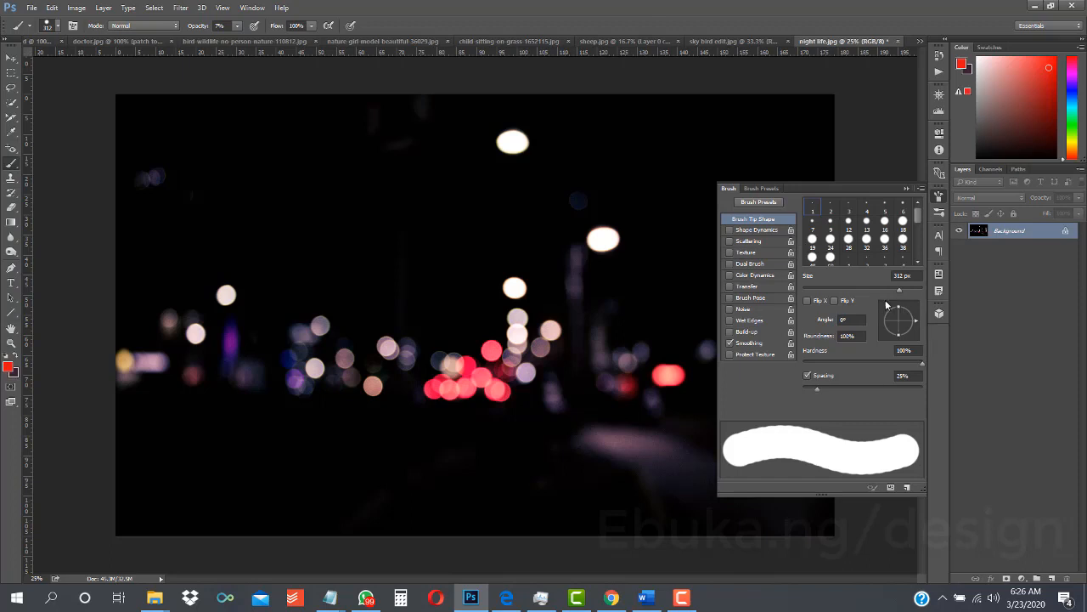
left_click(73, 26)
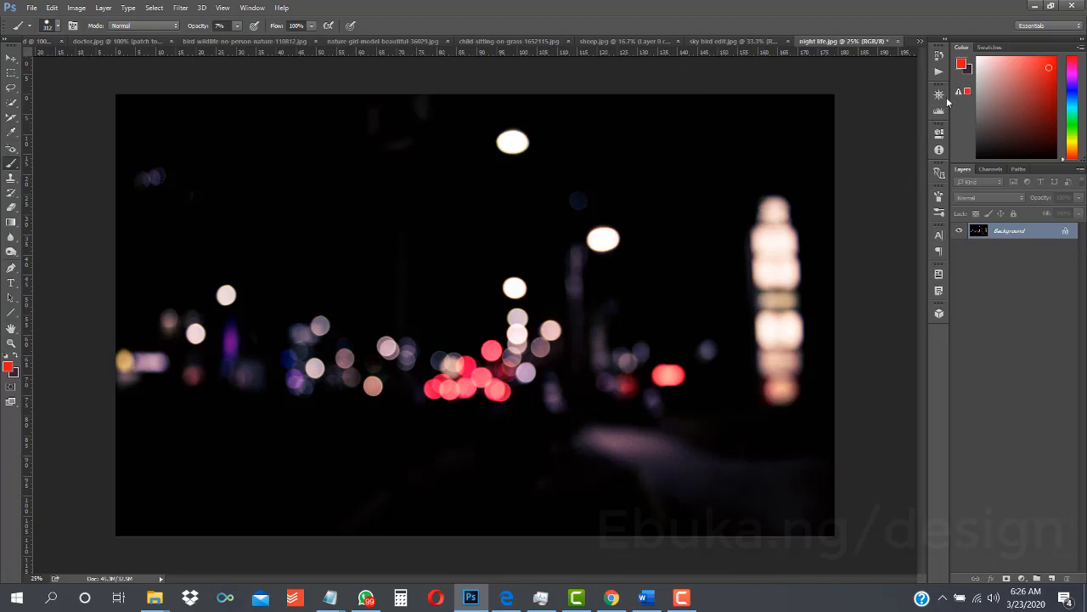
left_click(938, 199)
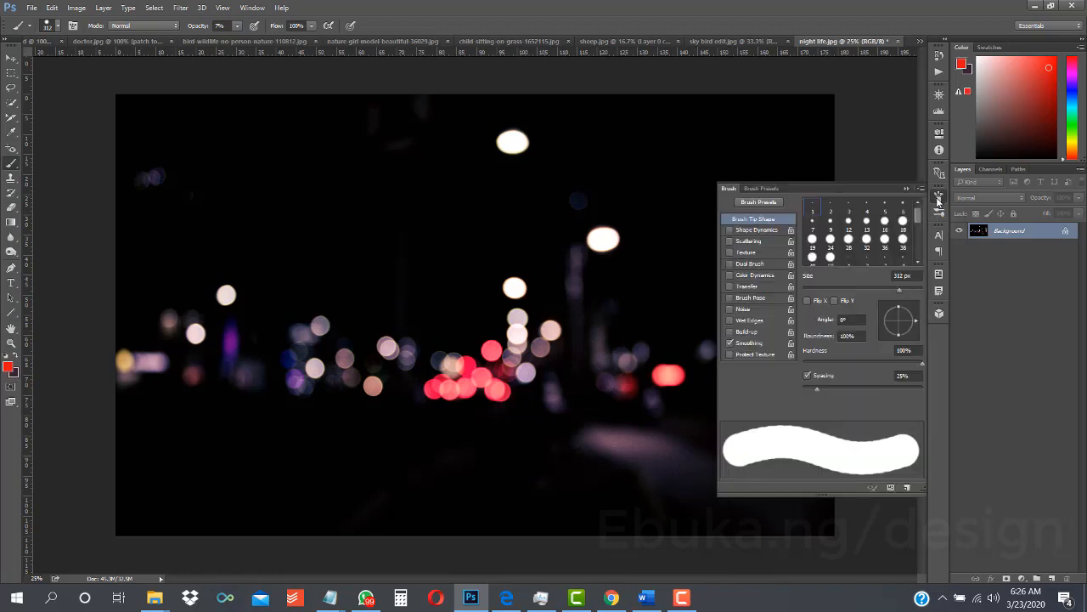
left_click(938, 199)
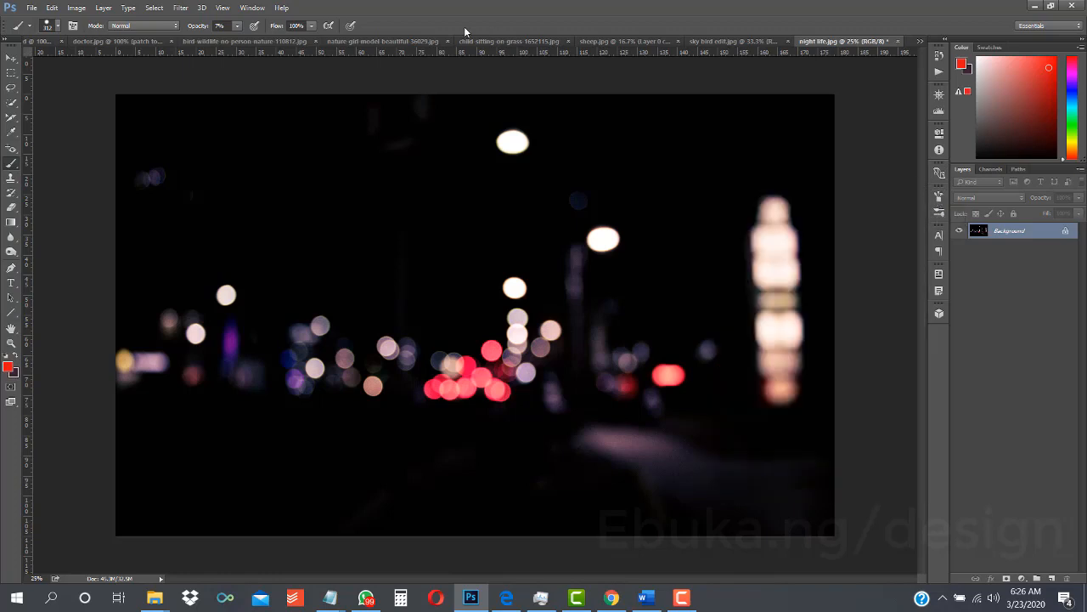
right_click(937, 199)
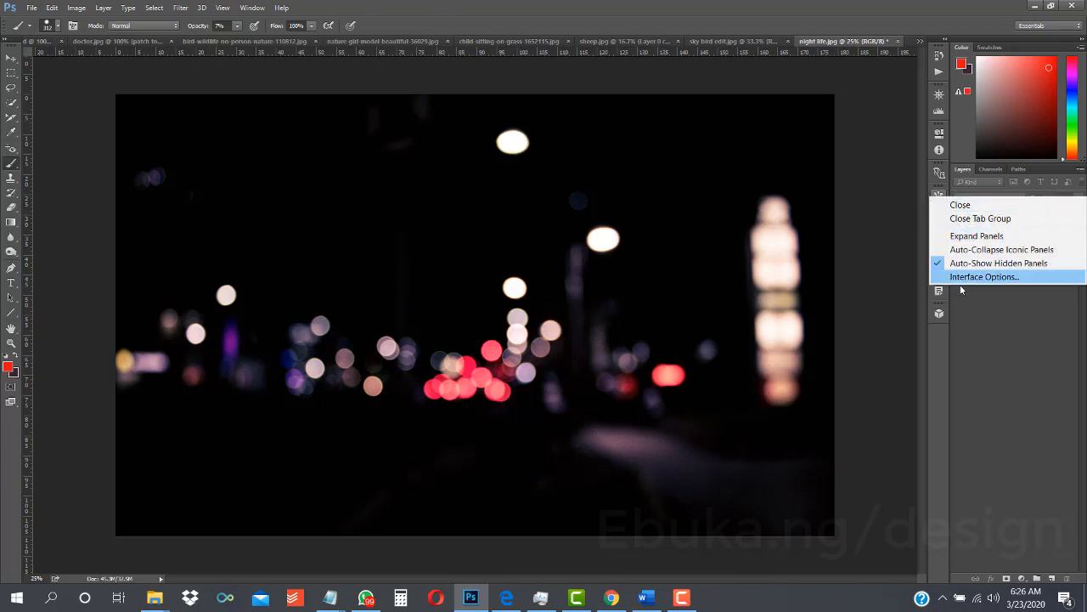
left_click(924, 362)
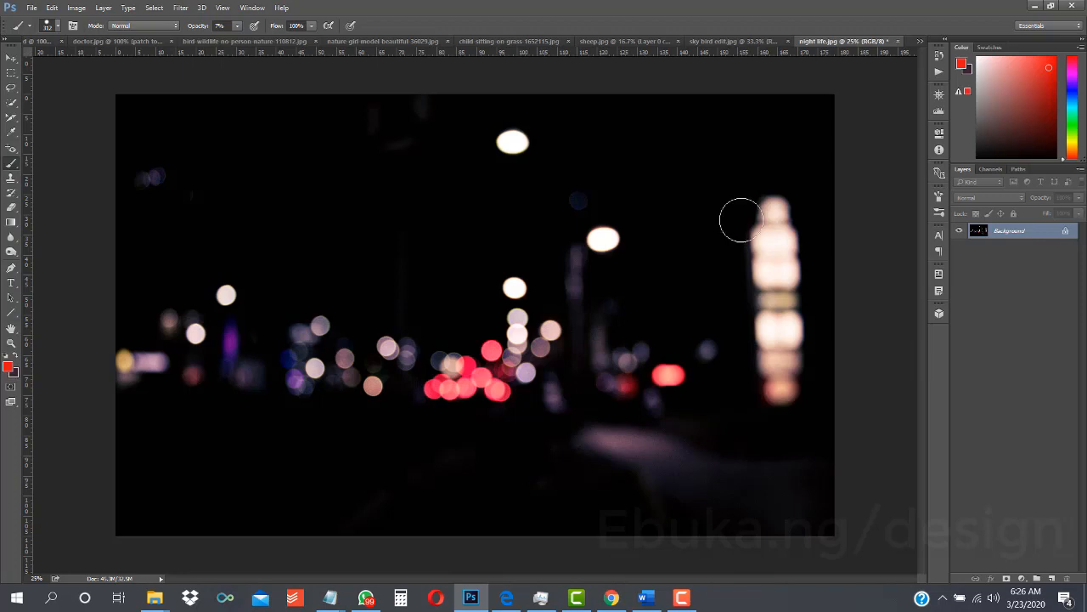
left_click(251, 8)
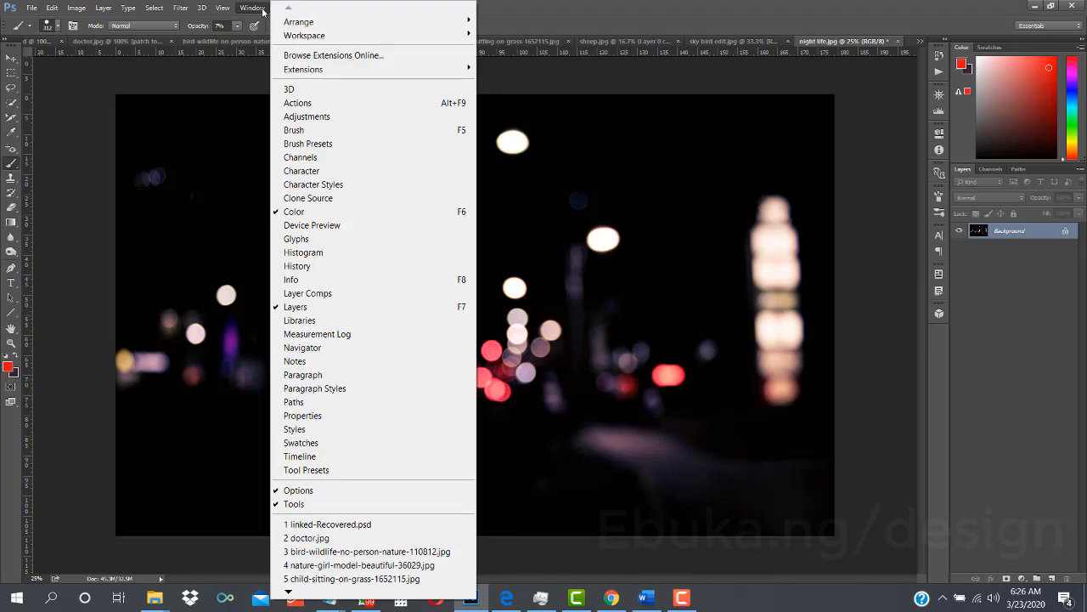
left_click(312, 132)
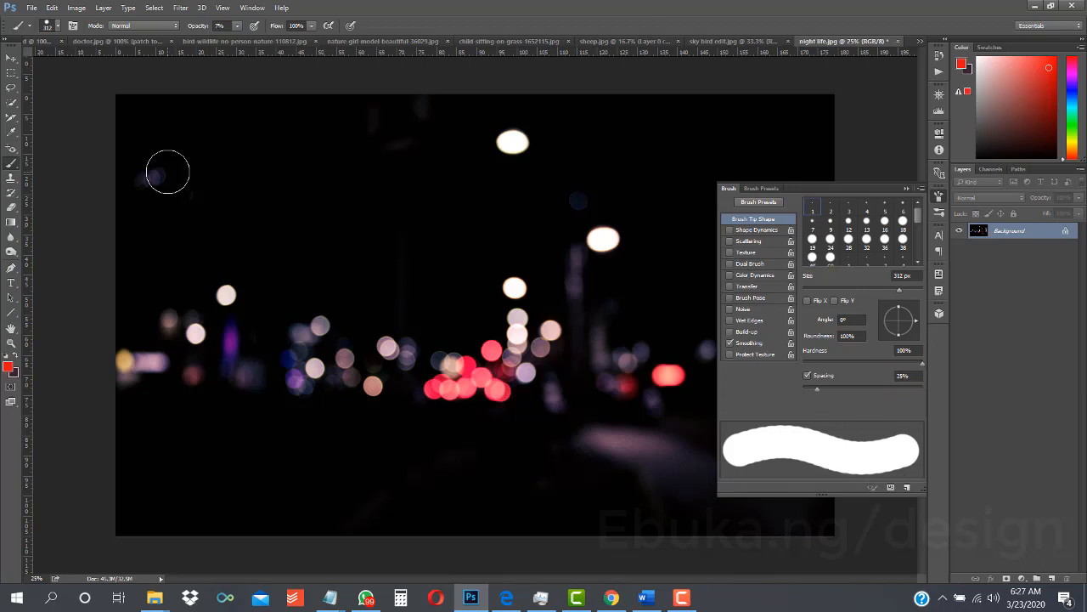
- Set the brush opacity to 100% and paint a red diagonal stroke in the photo's upper left area
left_click_drag(240, 39, 359, 71)
left_click(241, 26)
left_click_drag(181, 133, 331, 319)
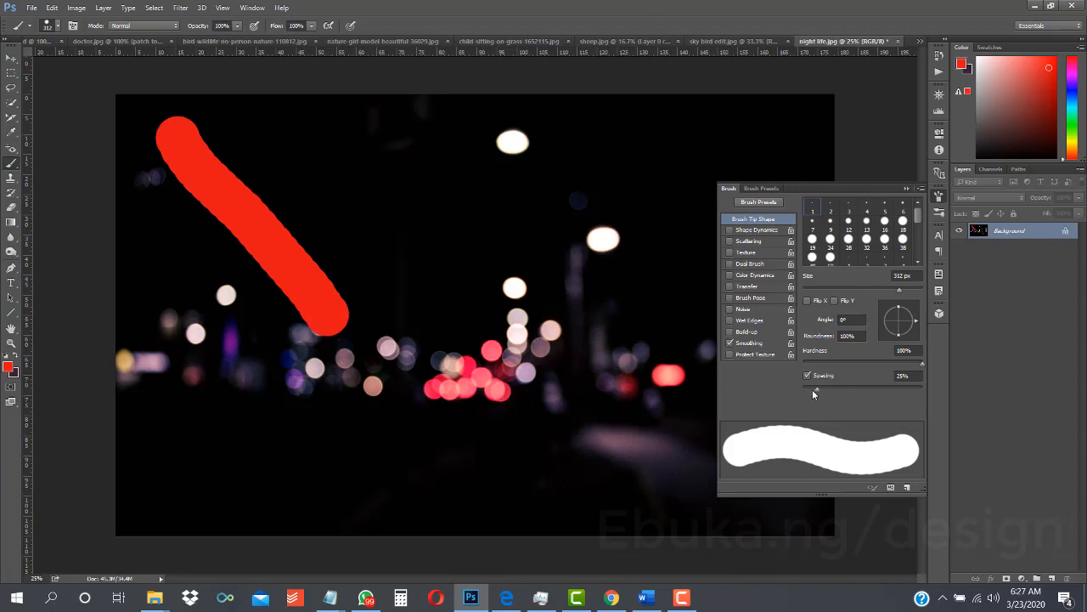
- Paint five separate red dabs between the diagonal stroke and the photo's upper centre
left_click(272, 146)
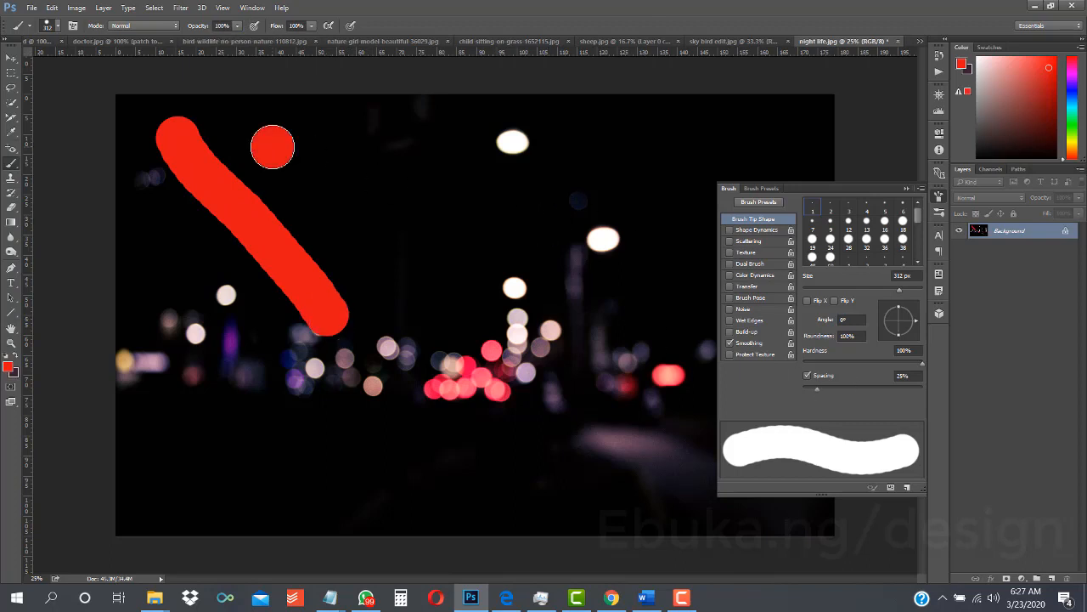
left_click(345, 149)
left_click(334, 188)
left_click(485, 214)
left_click(403, 246)
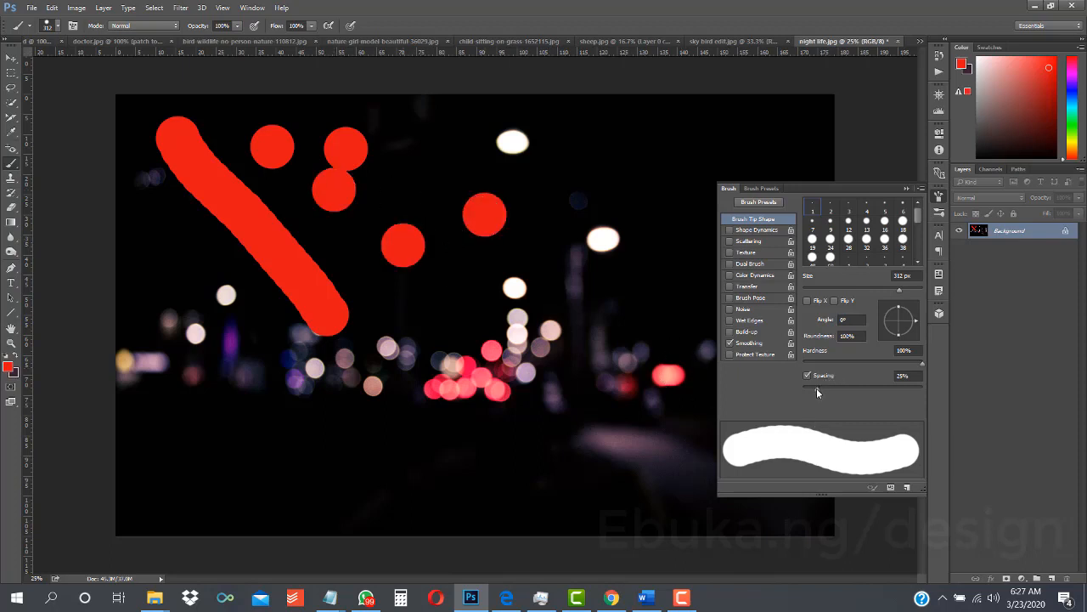
- Set the brush tip spacing to 169% and paint a curving trail of separated red dots across the photo's lower left
left_click_drag(816, 388, 884, 392)
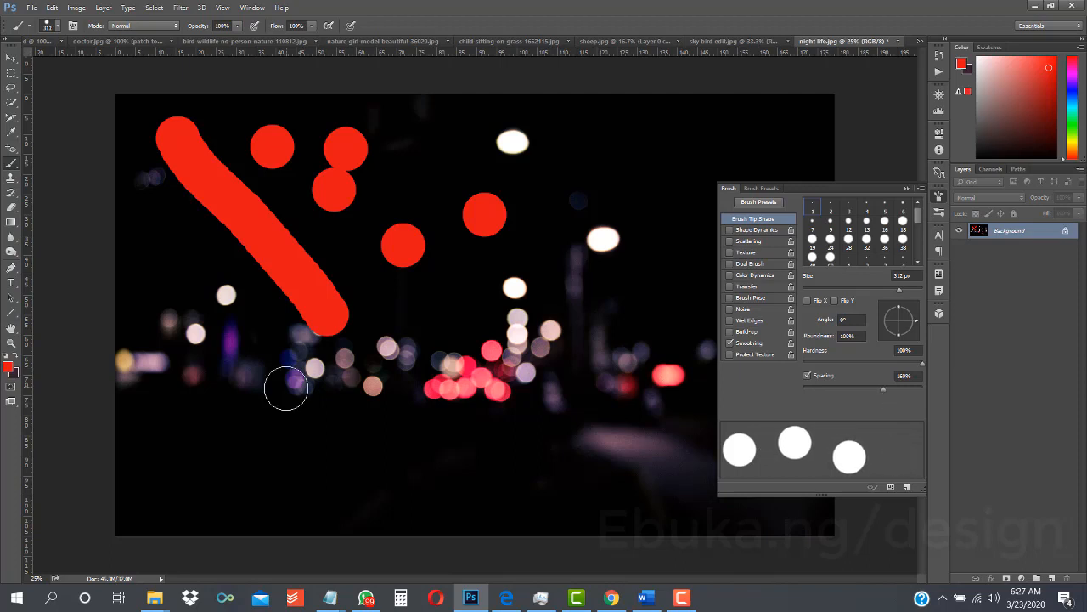
mouse_move(143, 256)
left_mouse_down()
mouse_move(184, 347)
mouse_move(219, 388)
mouse_move(357, 458)
mouse_move(501, 453)
mouse_move(578, 401)
mouse_move(526, 469)
mouse_move(361, 514)
mouse_move(256, 518)
mouse_move(213, 506)
mouse_move(134, 472)
mouse_move(112, 425)
left_mouse_up()
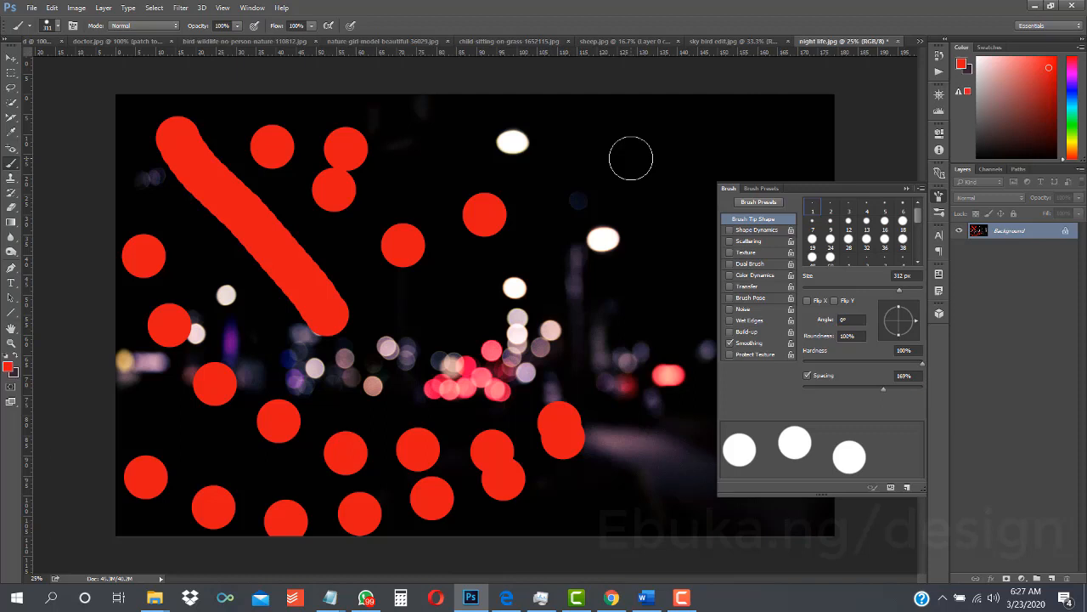
- Undo the dotted trail and the single dabs back to the red diagonal stroke
key("ctrl+alt+z")
key("ctrl+alt+z")
key("ctrl+alt+z")
key("ctrl+alt+z")
key("ctrl+alt+z")
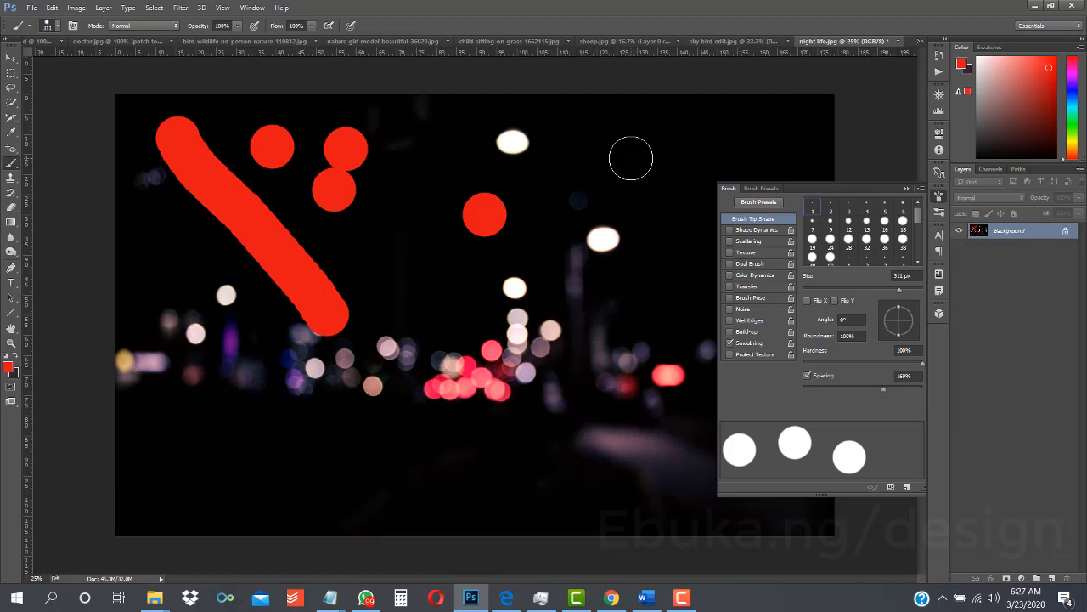
key("ctrl+alt+z")
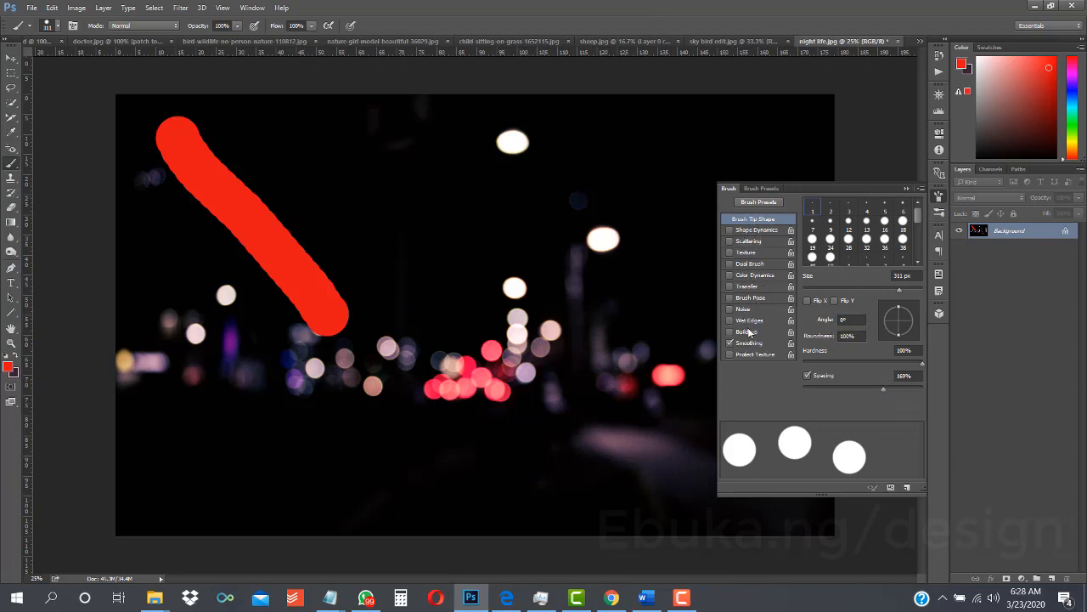
- Turn on Shape Dynamics and Scattering for the brush, and set the scatter to 500%
left_click(756, 232)
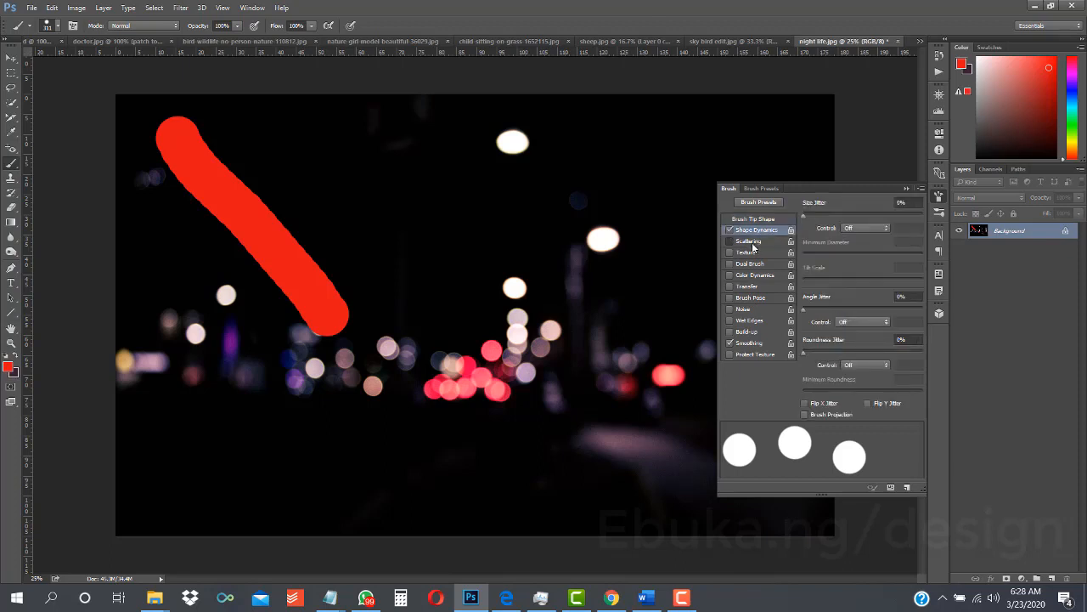
left_click(751, 243)
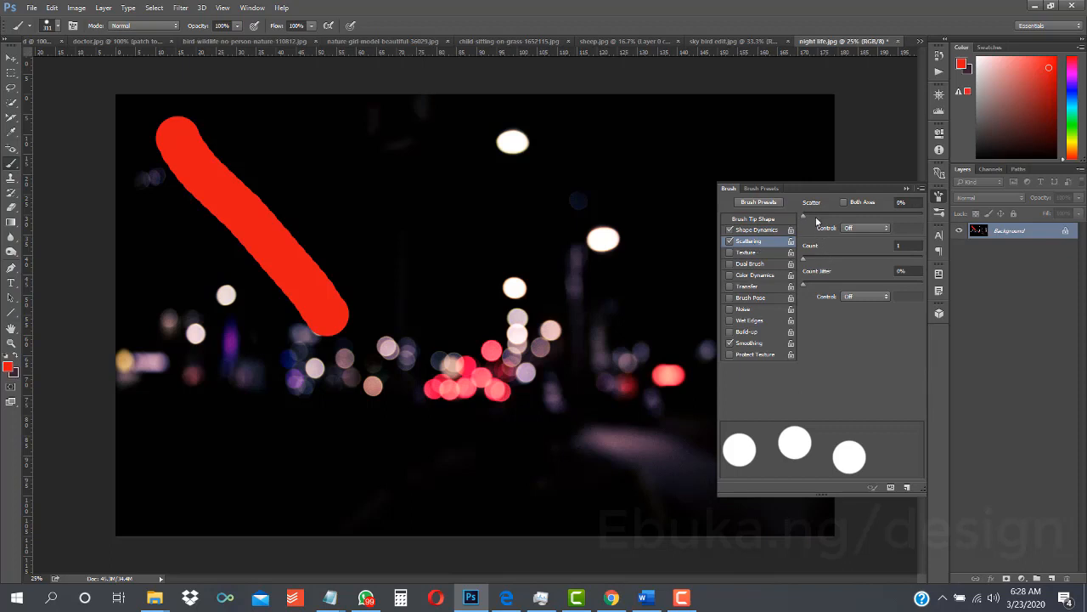
left_click_drag(804, 219, 864, 218)
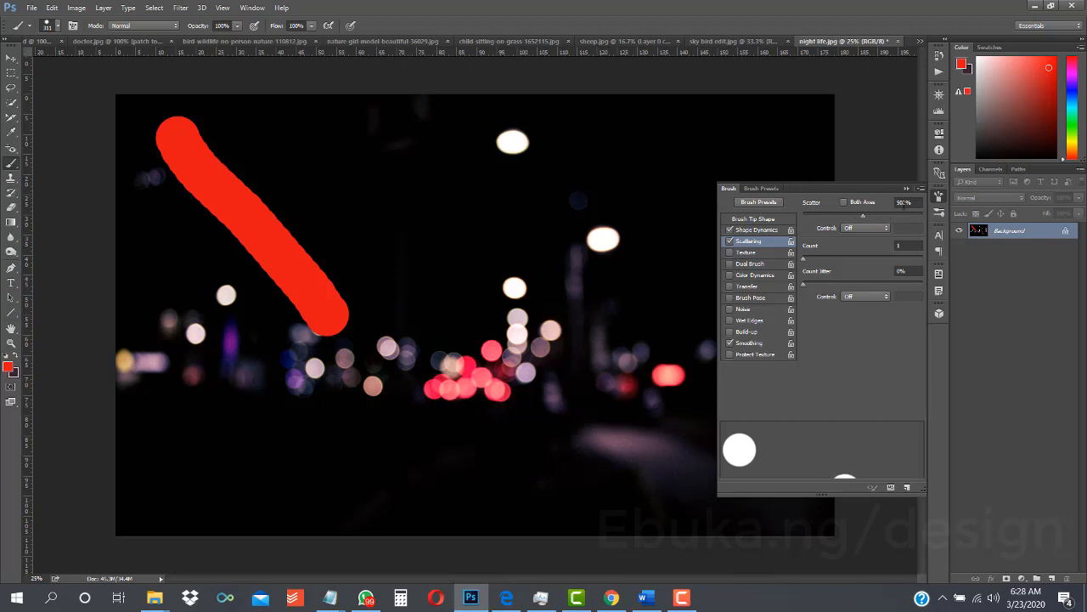
left_click(905, 203)
key("BackSpace")
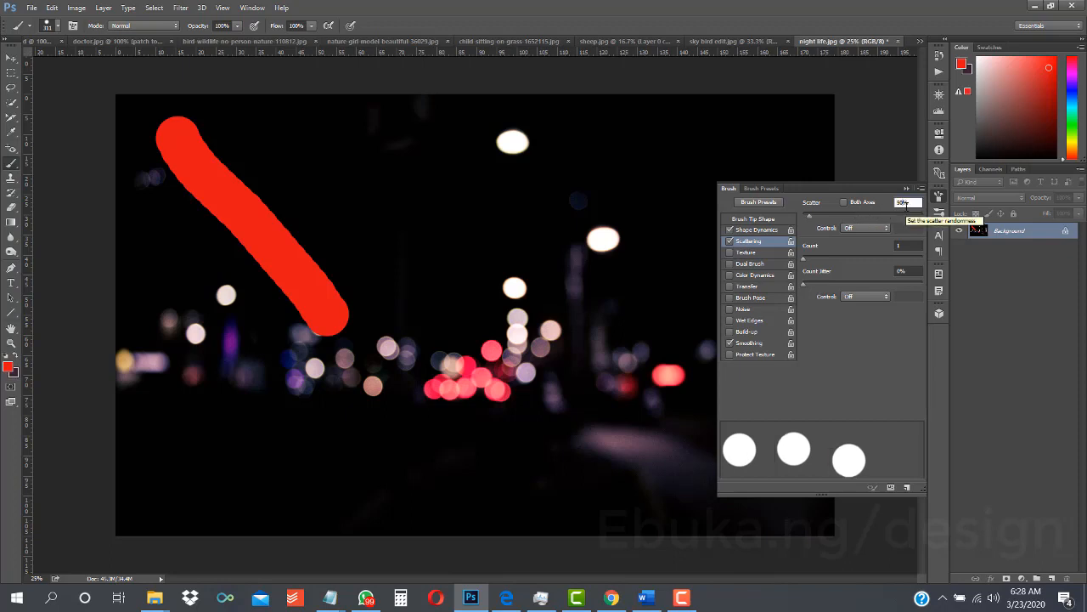
type("0")
key("Return")
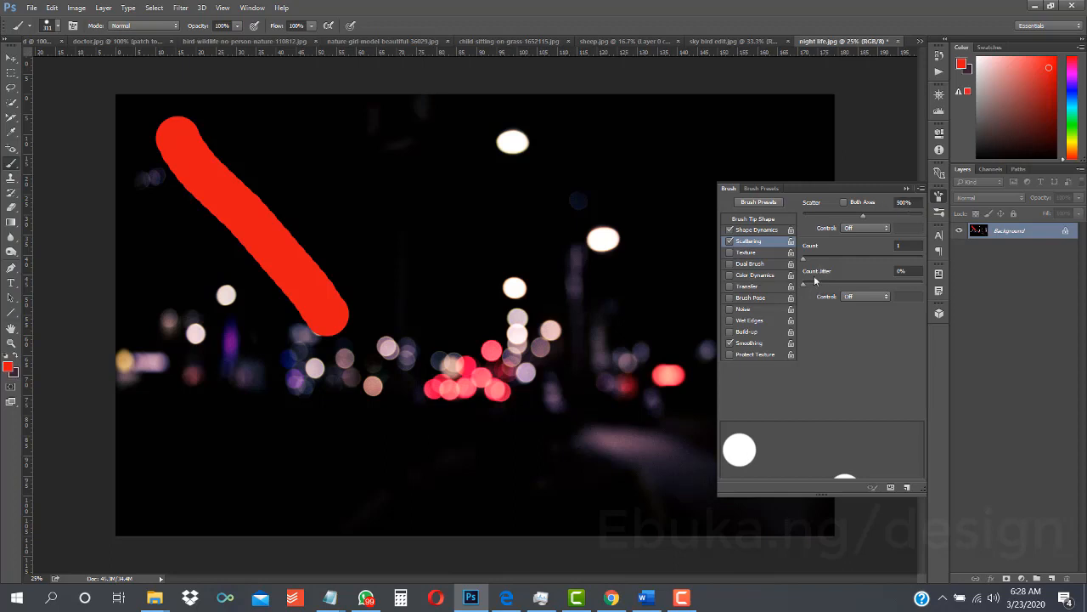
- Try a scattering count of 6 with 16% count jitter on a red stroke down the photo, and undo the stroke
left_click_drag(804, 262, 841, 267)
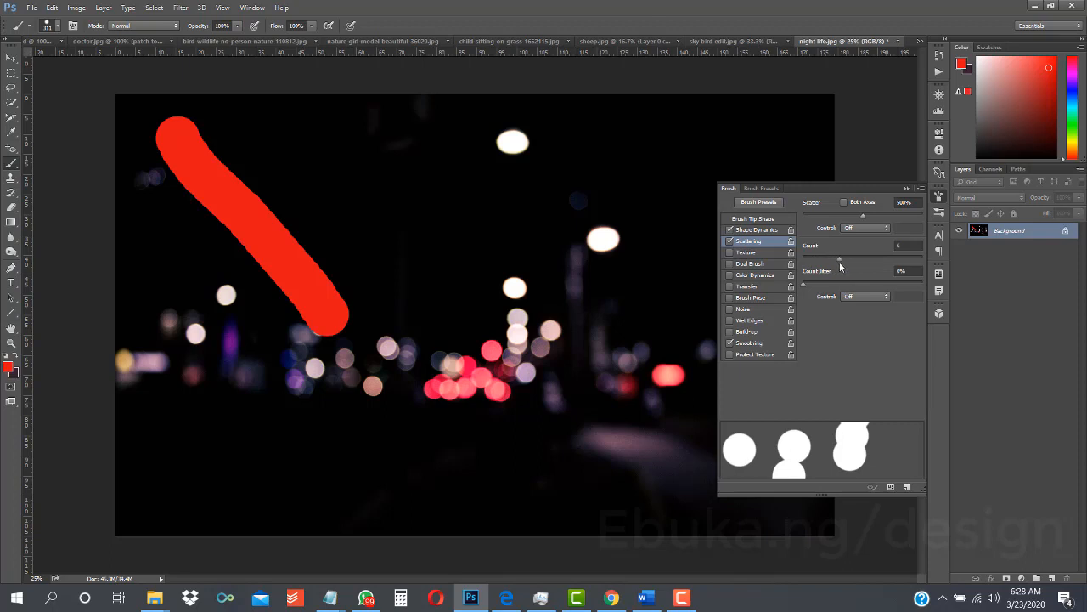
left_click_drag(807, 287, 823, 287)
left_click(906, 188)
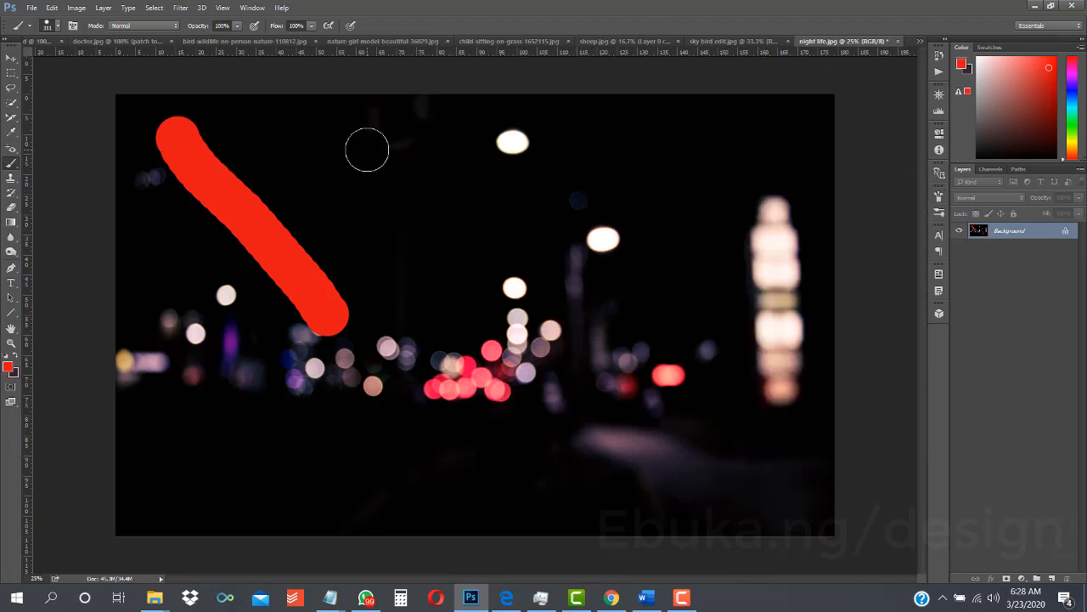
mouse_move(367, 150)
left_mouse_down()
mouse_move(481, 246)
mouse_move(438, 275)
mouse_move(475, 331)
mouse_move(592, 366)
mouse_move(624, 276)
mouse_move(573, 204)
mouse_move(482, 208)
mouse_move(717, 227)
mouse_move(721, 276)
mouse_move(638, 320)
mouse_move(540, 263)
mouse_move(363, 287)
mouse_move(241, 339)
mouse_move(198, 374)
mouse_move(281, 416)
left_mouse_up()
key("ctrl+z")
- Set the scattering count to 3 and count jitter to 0%, and test them with a scattered red stroke that is undone
left_click(939, 198)
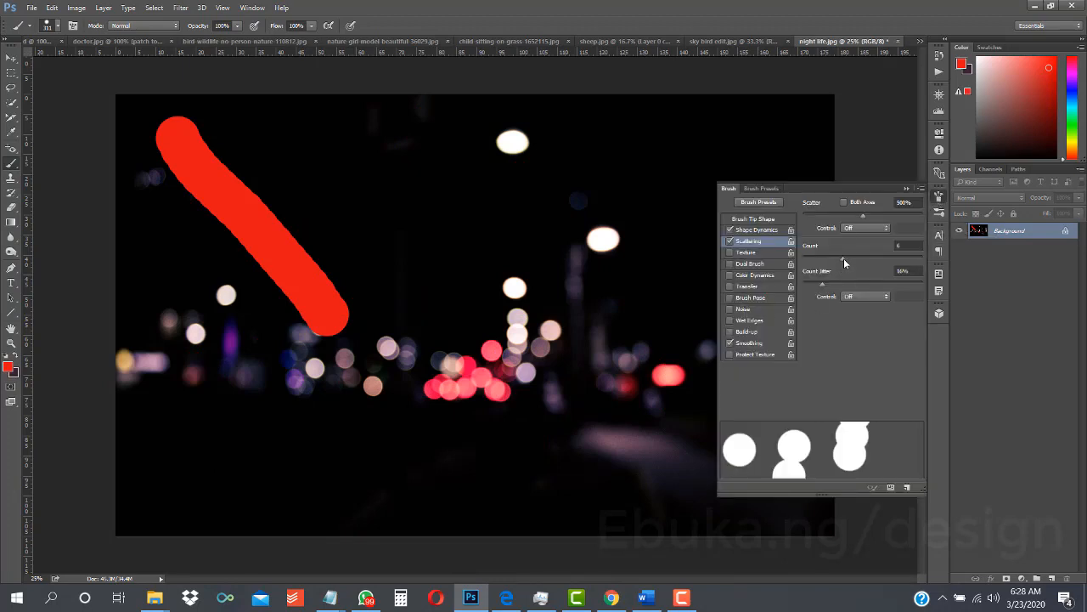
mouse_move(844, 263)
left_mouse_down()
mouse_move(821, 264)
mouse_move(816, 285)
mouse_move(779, 295)
left_mouse_up()
mouse_move(425, 179)
left_mouse_down()
mouse_move(332, 252)
mouse_move(356, 314)
mouse_move(484, 388)
mouse_move(553, 296)
mouse_move(466, 128)
mouse_move(563, 103)
mouse_move(650, 145)
mouse_move(663, 171)
mouse_move(362, 136)
mouse_move(175, 211)
mouse_move(158, 279)
mouse_move(190, 425)
mouse_move(304, 426)
mouse_move(376, 223)
mouse_move(582, 264)
mouse_move(642, 377)
mouse_move(461, 423)
mouse_move(675, 434)
mouse_move(682, 299)
mouse_move(604, 236)
left_mouse_up()
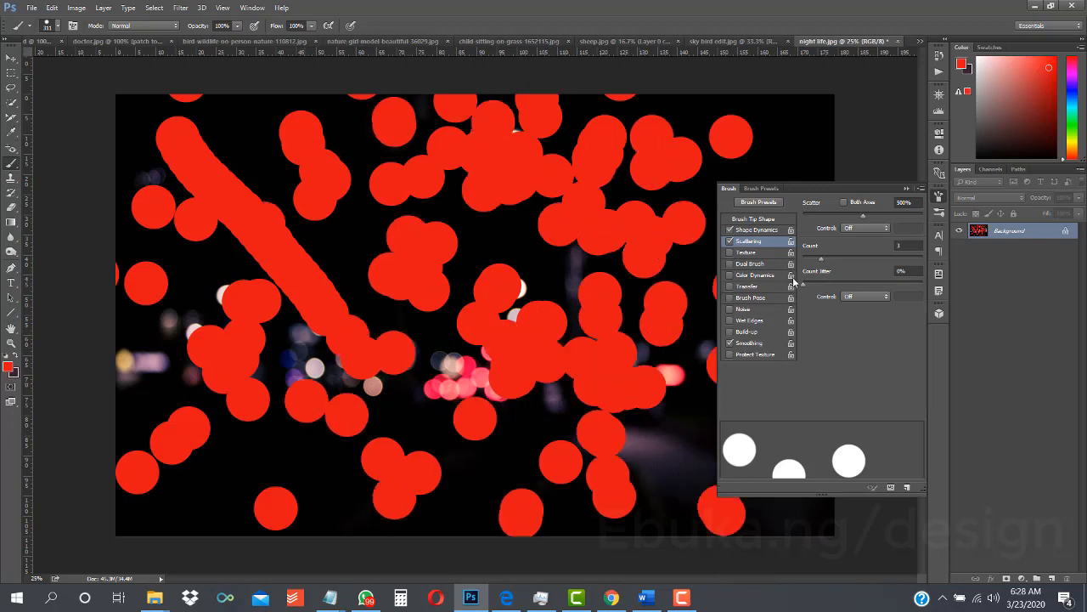
key("ctrl+z")
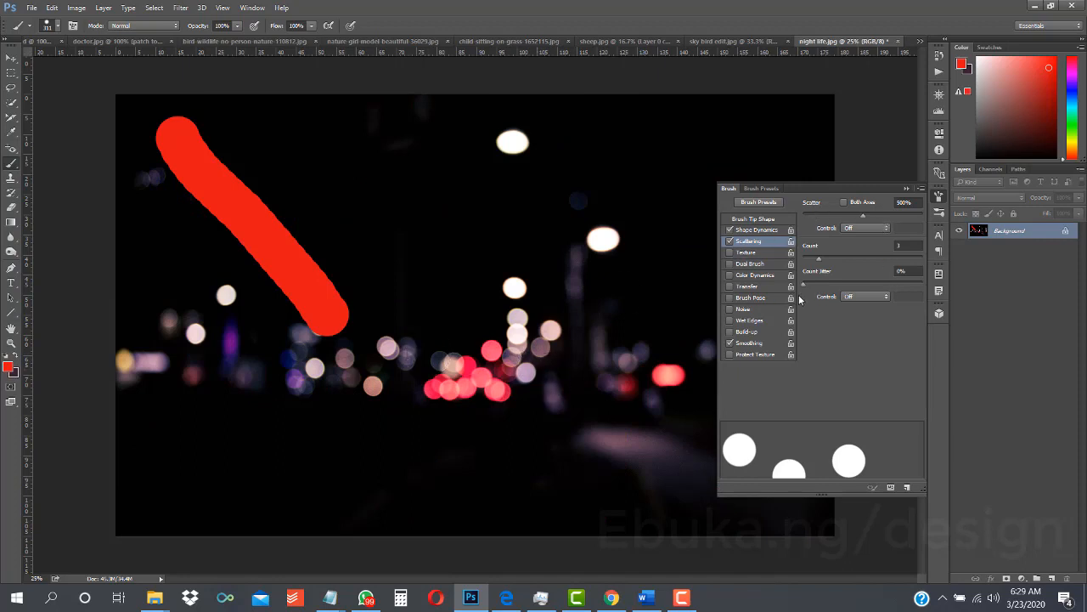
- Turn on Color Dynamics for the brush with 50% hue jitter, and test it with a scattered stroke that is undone
left_click(765, 278)
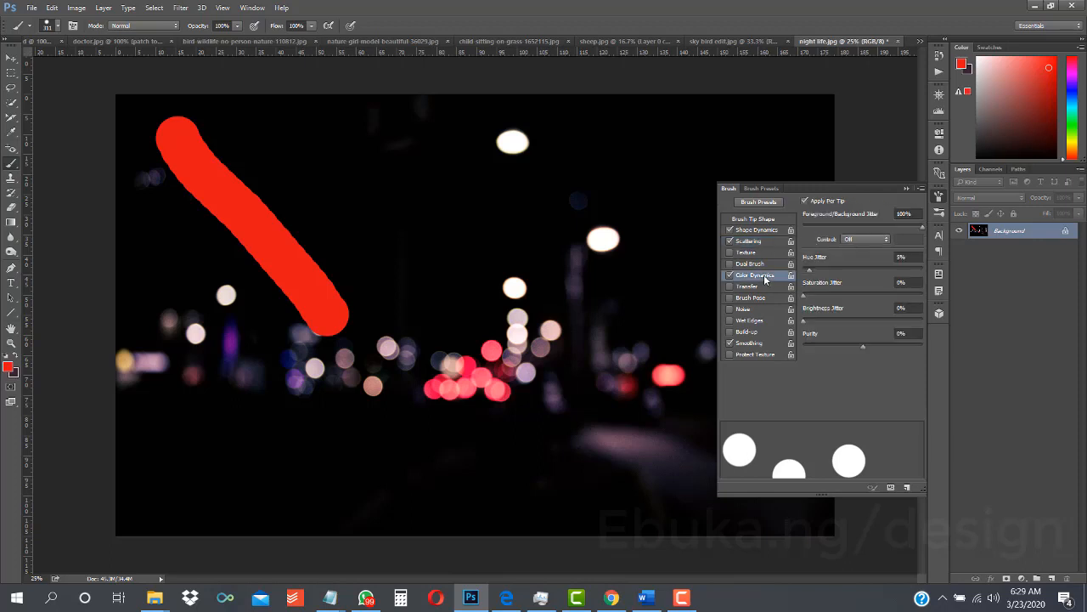
left_click(856, 240)
left_click(856, 242)
left_click_drag(812, 270, 864, 273)
left_click(907, 187)
mouse_move(505, 194)
left_mouse_down()
mouse_move(410, 265)
mouse_move(593, 346)
mouse_move(614, 328)
mouse_move(623, 351)
mouse_move(591, 377)
mouse_move(425, 255)
left_mouse_up()
key("ctrl+z")
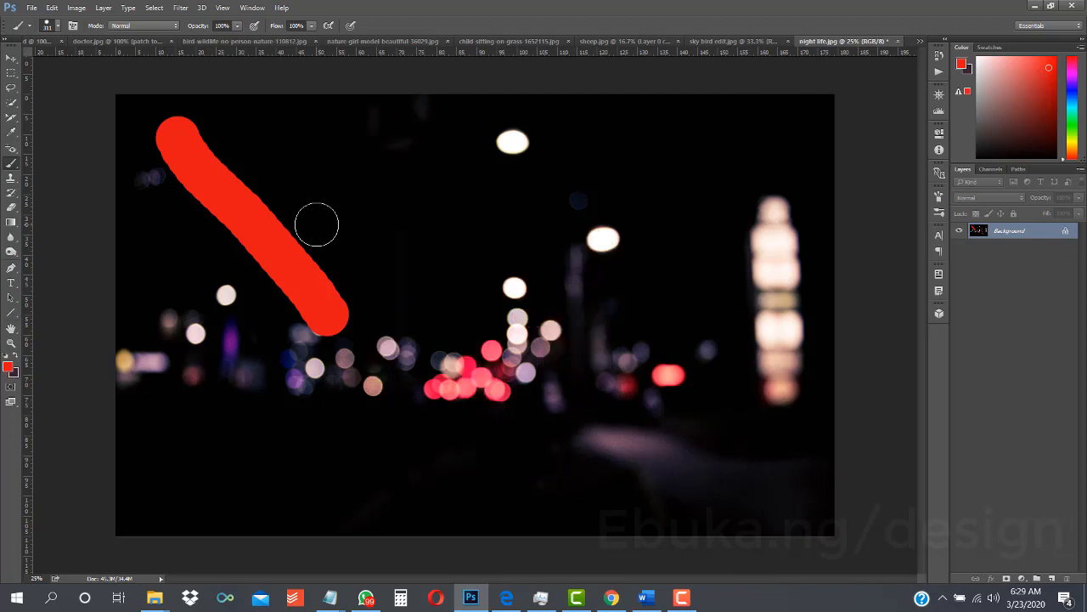
- Set the brush tip size to 107 px and its hardness to 18%
left_click(939, 200)
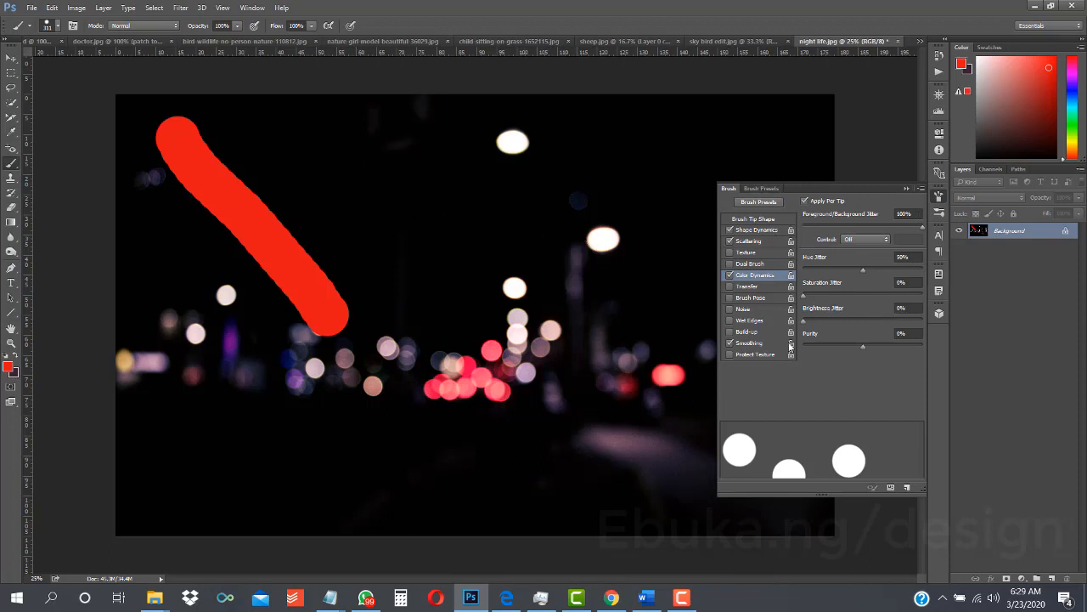
left_click(763, 219)
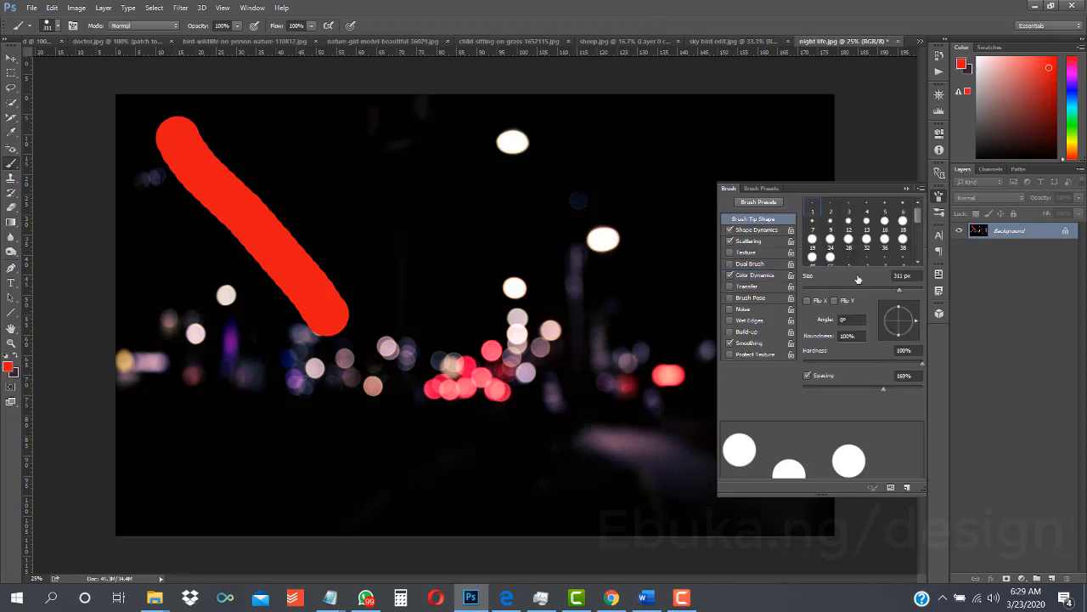
left_click(836, 288)
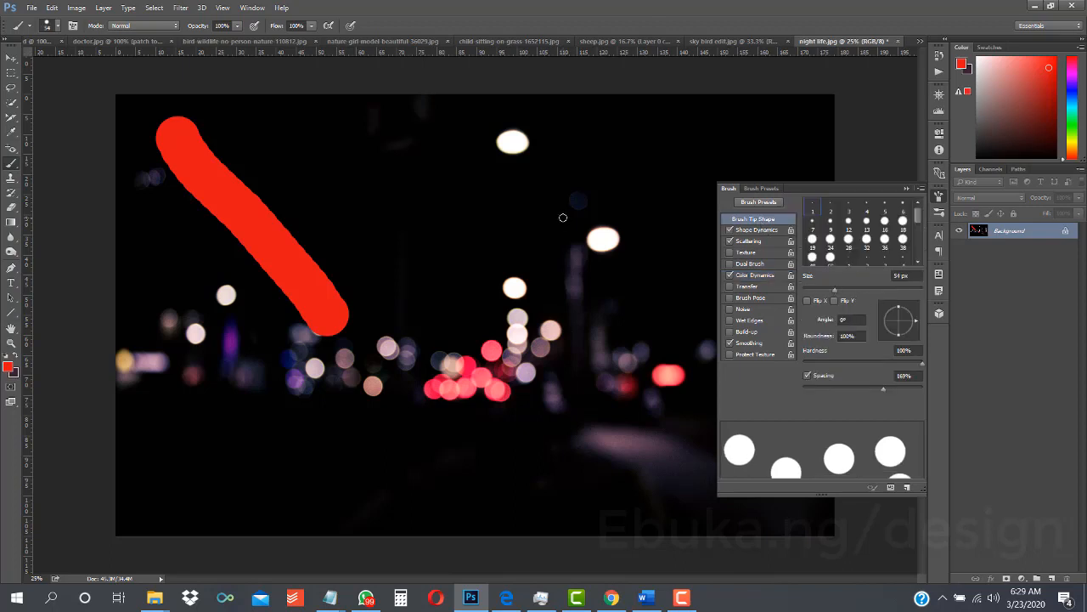
left_click(841, 290)
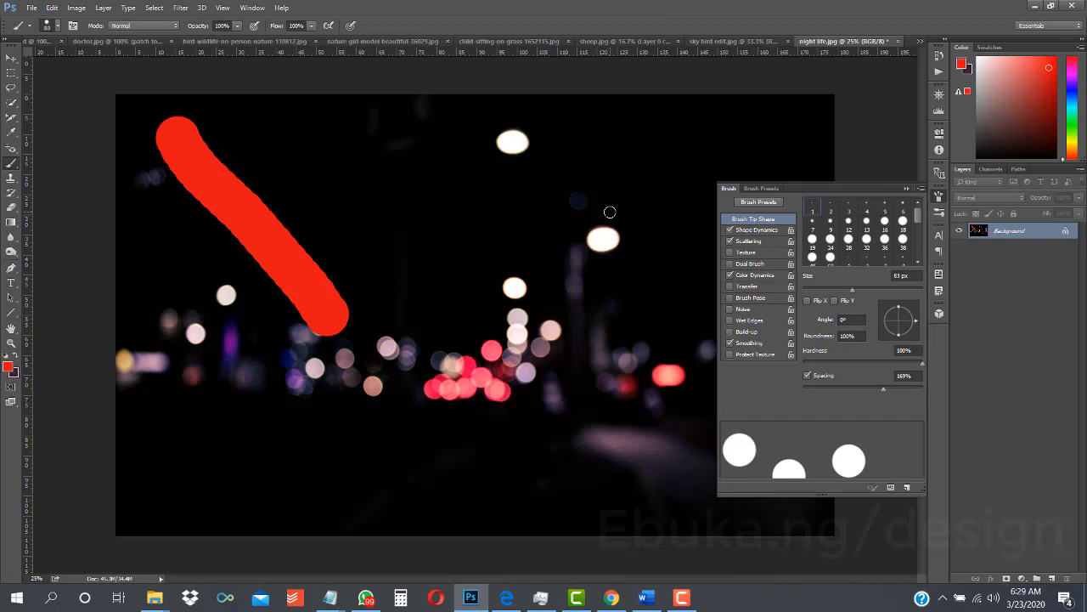
left_click(853, 289)
left_click_drag(921, 363, 814, 366)
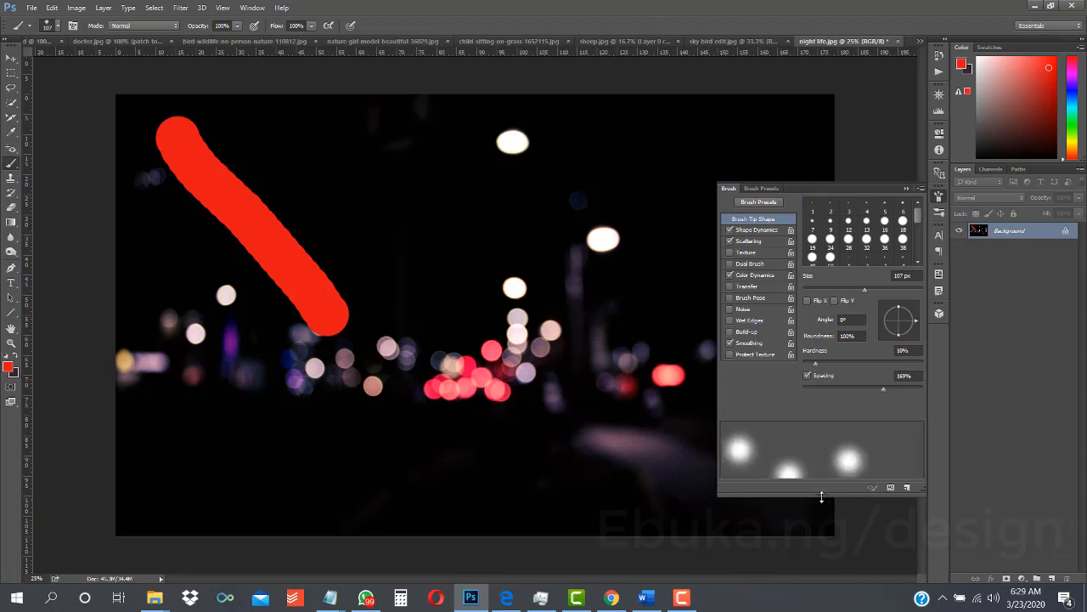
left_click_drag(822, 497, 833, 548)
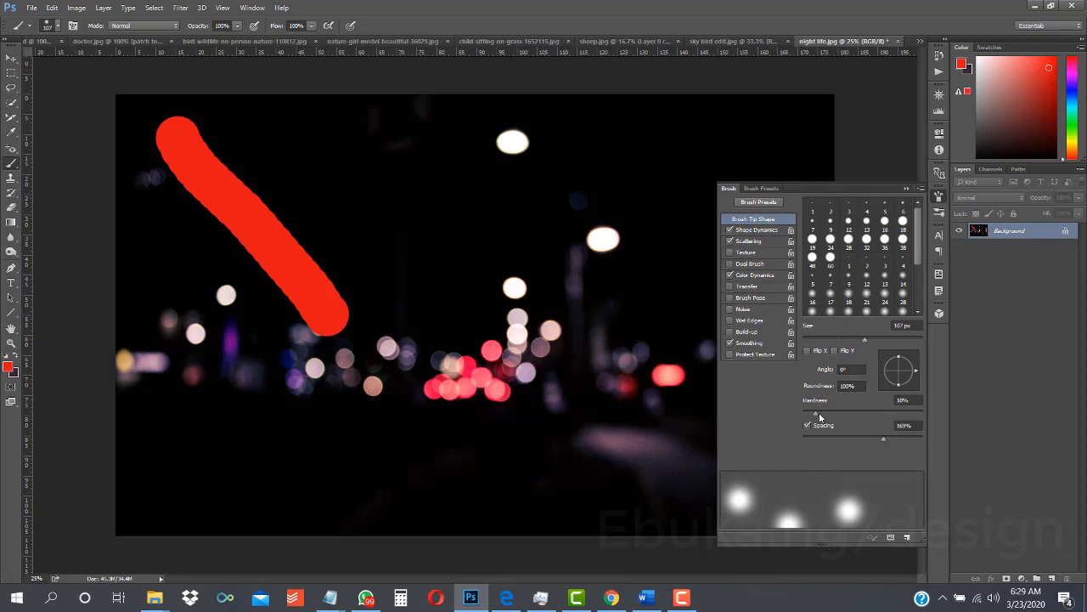
left_click_drag(816, 414, 825, 415)
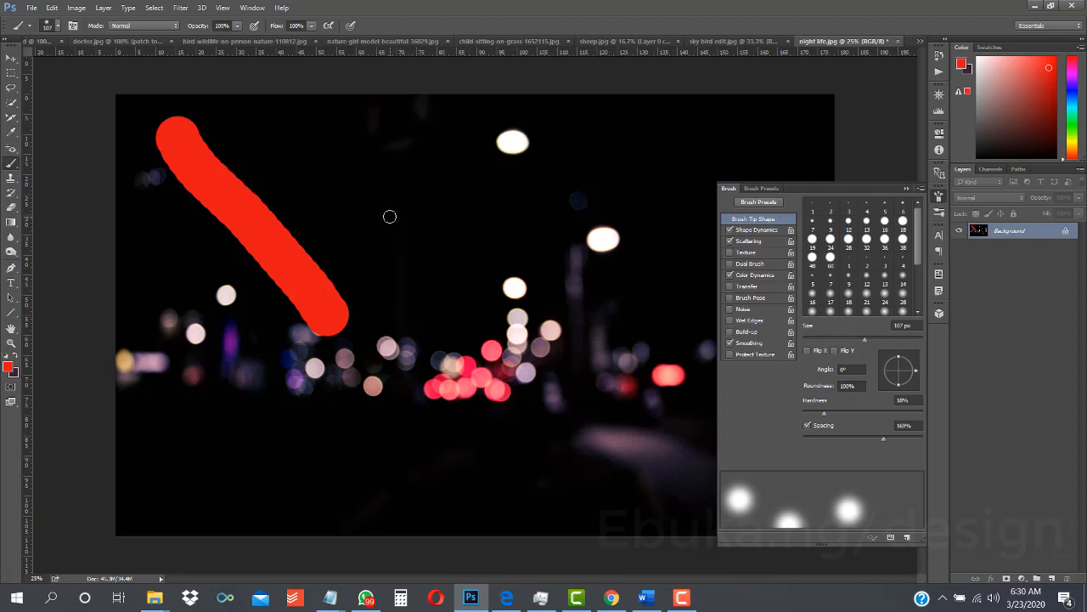
- Set the hue jitter to 44% and test it with multicolored scattered strokes over the photo's middle and dark lower area, undoing both
left_click(750, 276)
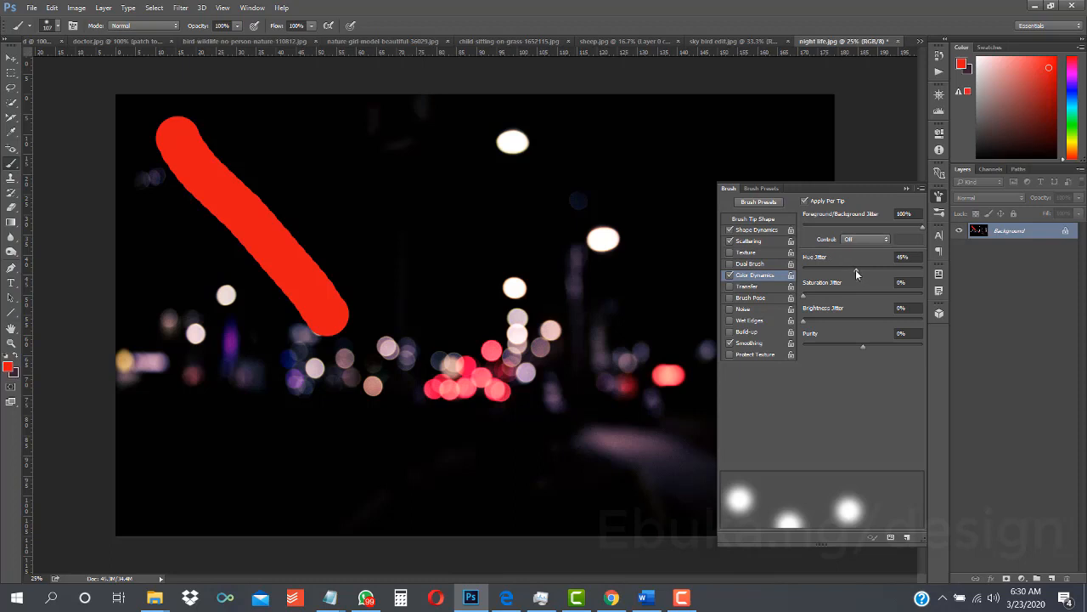
left_click_drag(855, 269, 855, 269)
mouse_move(333, 150)
left_mouse_down()
mouse_move(324, 235)
mouse_move(400, 246)
mouse_move(412, 209)
mouse_move(396, 149)
mouse_move(546, 162)
mouse_move(578, 217)
mouse_move(491, 252)
mouse_move(447, 237)
mouse_move(362, 320)
mouse_move(502, 375)
mouse_move(559, 321)
mouse_move(465, 425)
left_mouse_up()
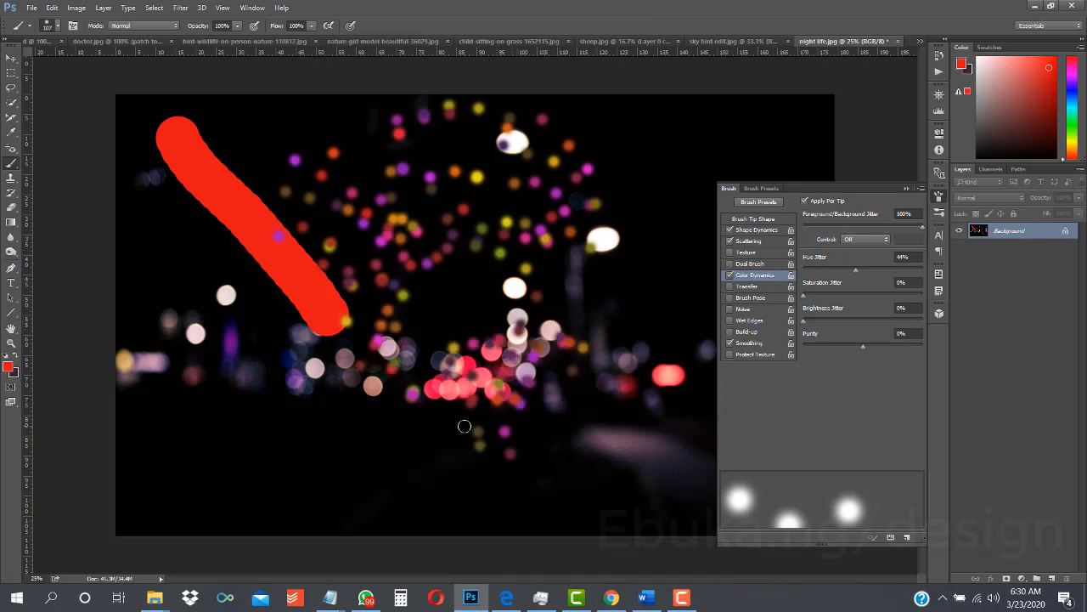
key("ctrl+z")
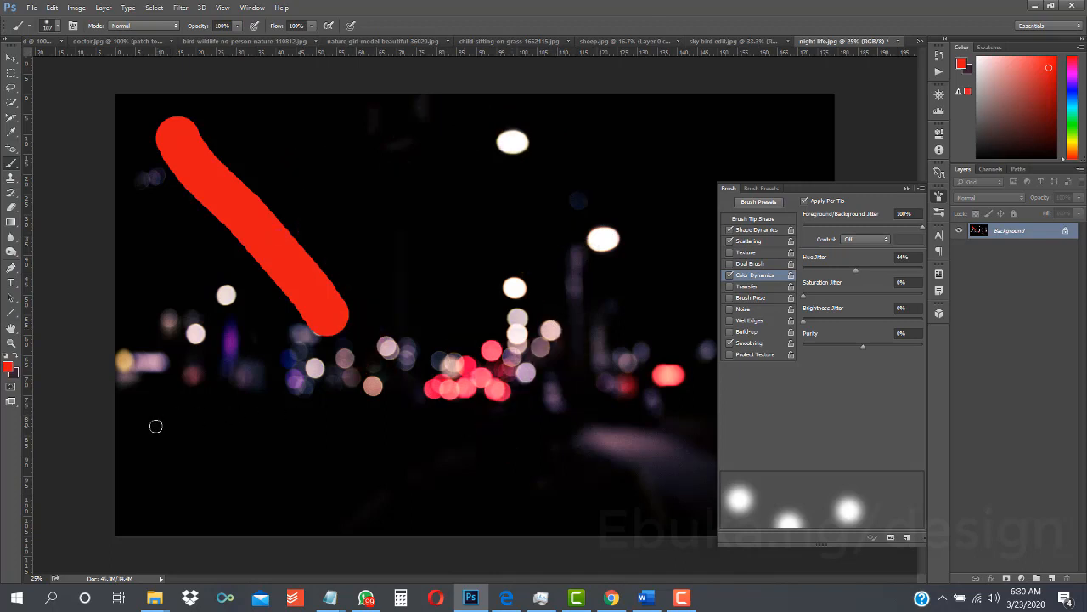
mouse_move(145, 435)
left_mouse_down()
mouse_move(217, 479)
mouse_move(284, 489)
mouse_move(559, 486)
mouse_move(616, 464)
mouse_move(720, 508)
left_mouse_up()
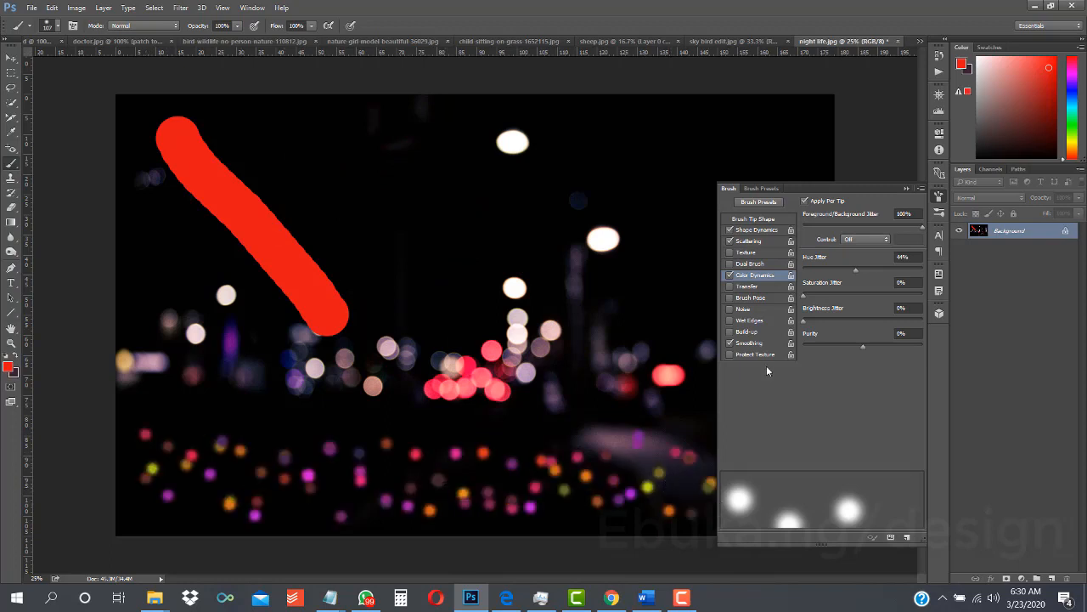
left_click(908, 189)
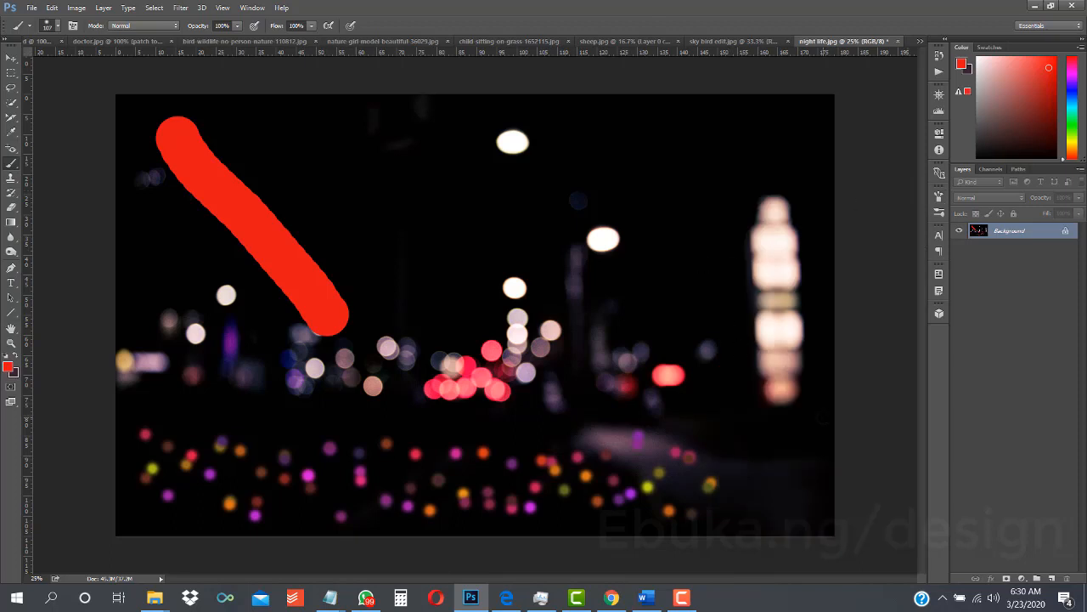
key("ctrl+z")
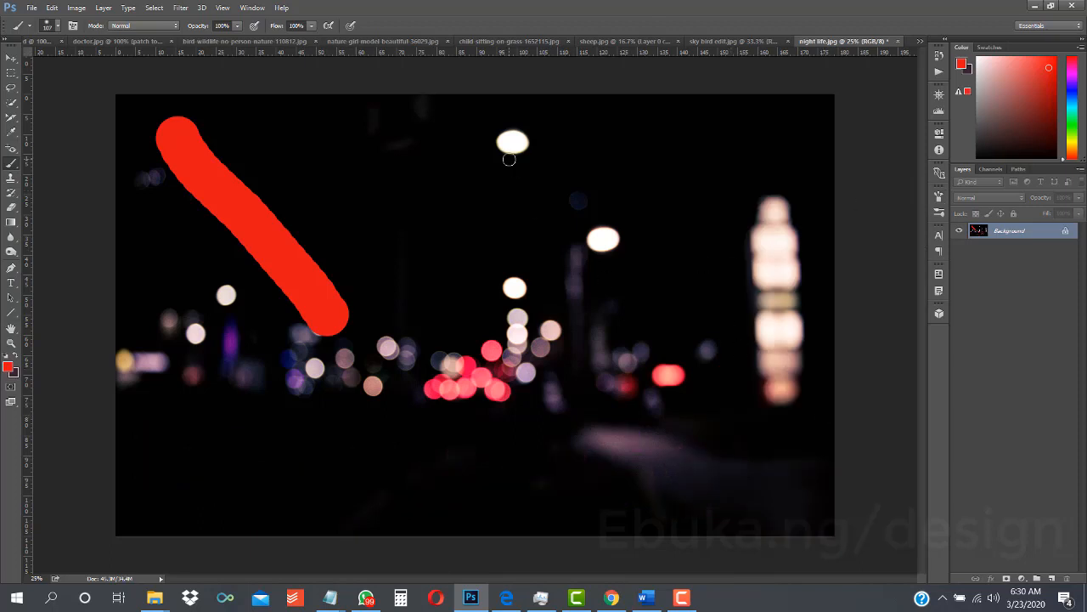
- Try 41% flow and a 137 px brush with a scattered stroke along the photo's lower area, and undo the stroke
left_click(309, 26)
left_click(939, 195)
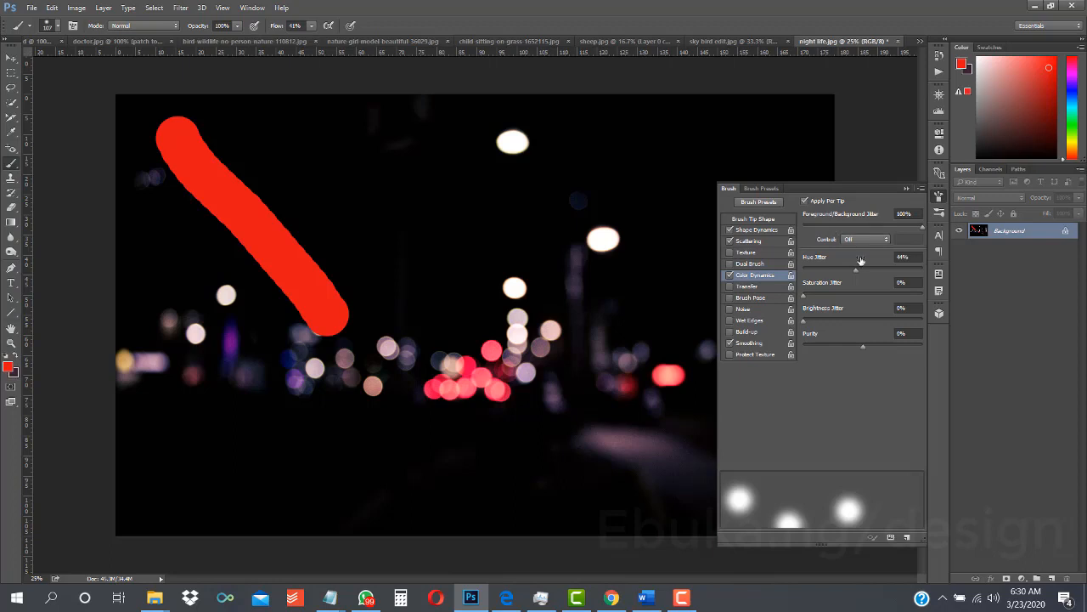
left_click(770, 221)
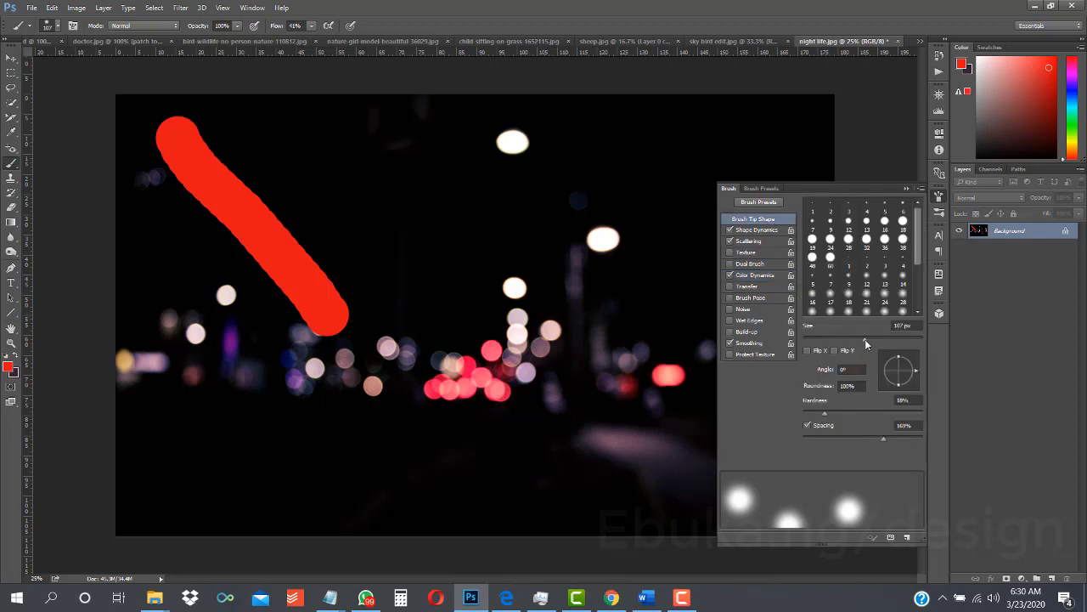
left_click_drag(869, 339, 875, 340)
left_click(907, 188)
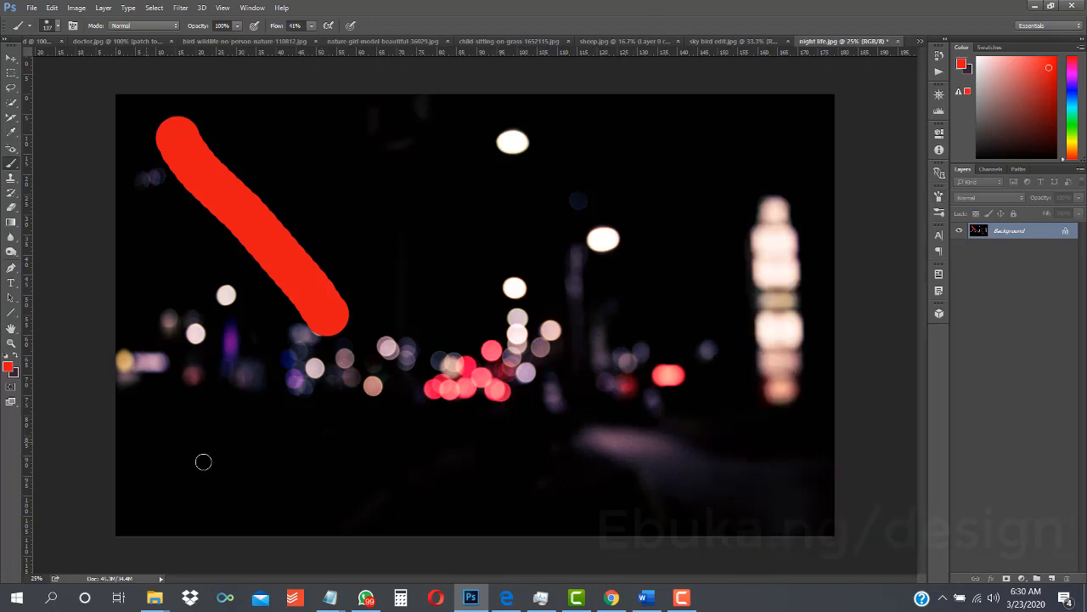
mouse_move(257, 485)
left_mouse_down()
mouse_move(393, 468)
mouse_move(455, 486)
left_mouse_up()
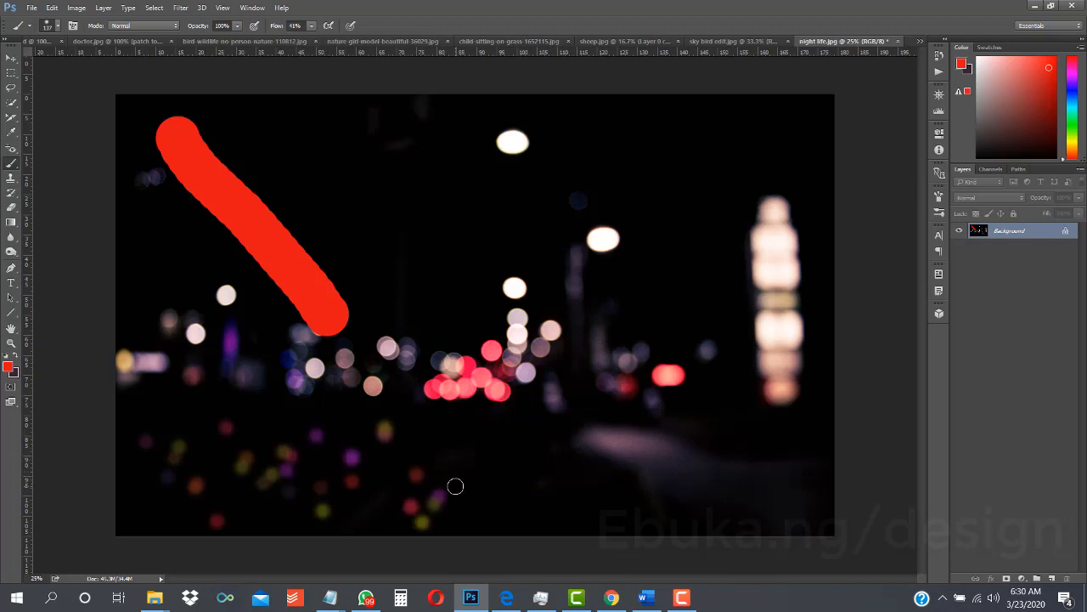
key("ctrl+z")
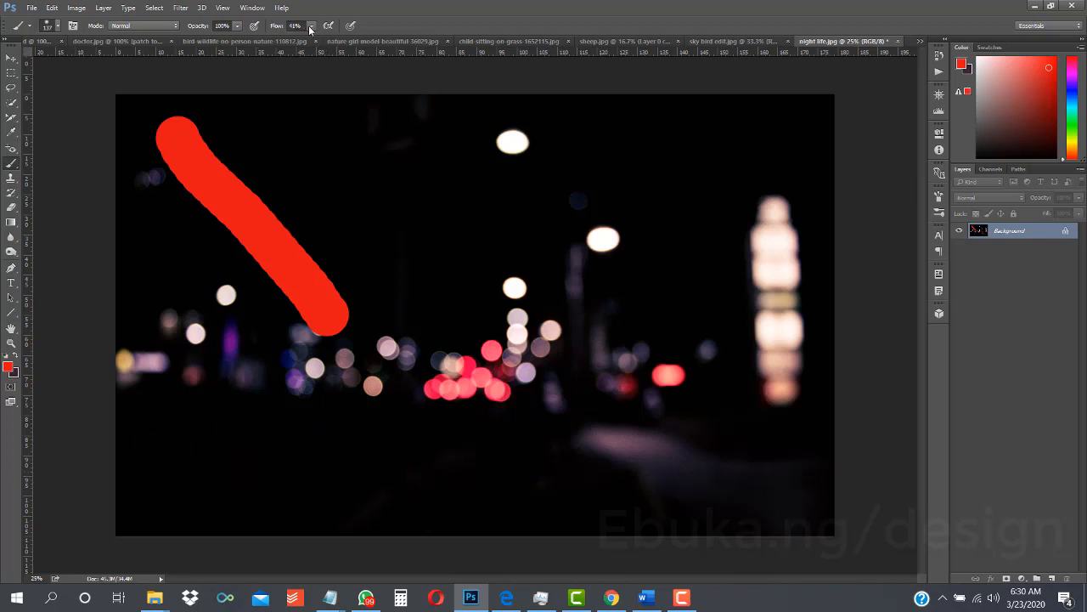
- Try 18% flow on a lower-area stroke, enlarge the brush to 283 px, and paint faint scattered colored dots across the photo
left_click_drag(310, 29, 299, 38)
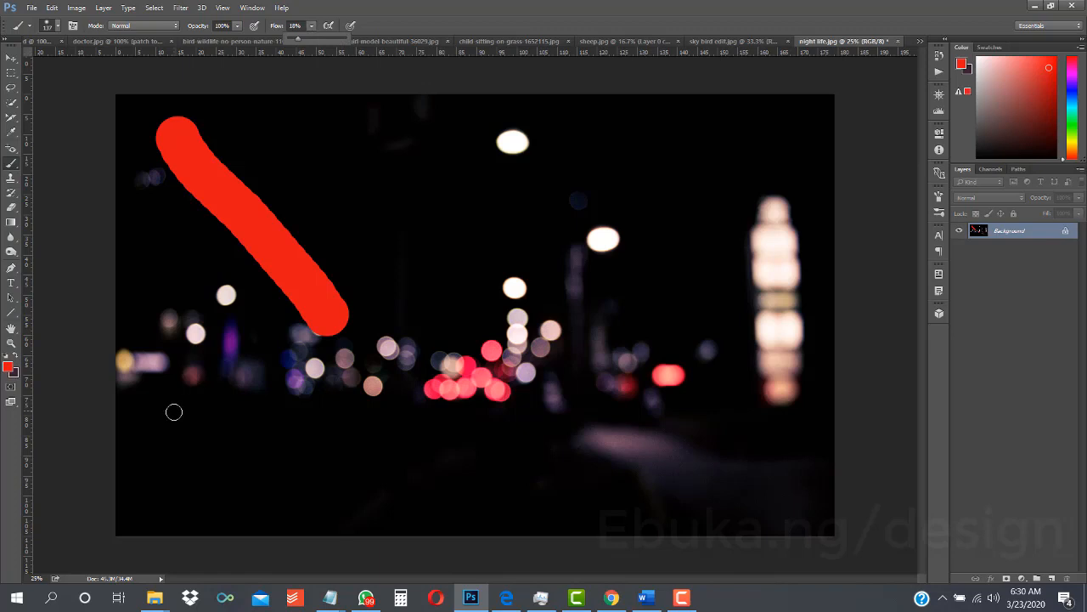
mouse_move(173, 412)
left_mouse_down()
mouse_move(391, 500)
mouse_move(422, 498)
left_mouse_up()
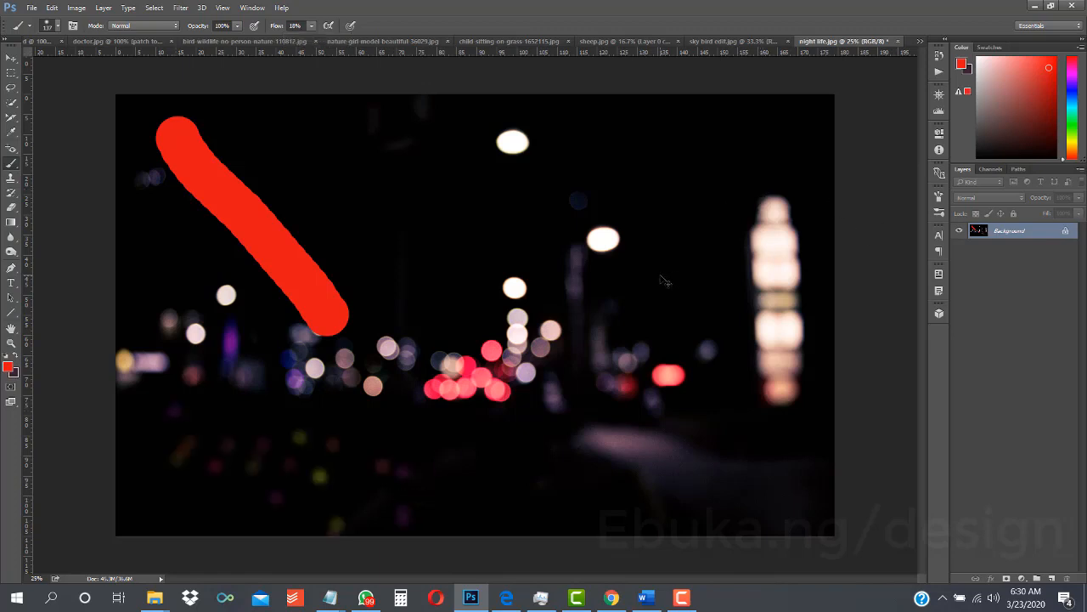
left_click(938, 196)
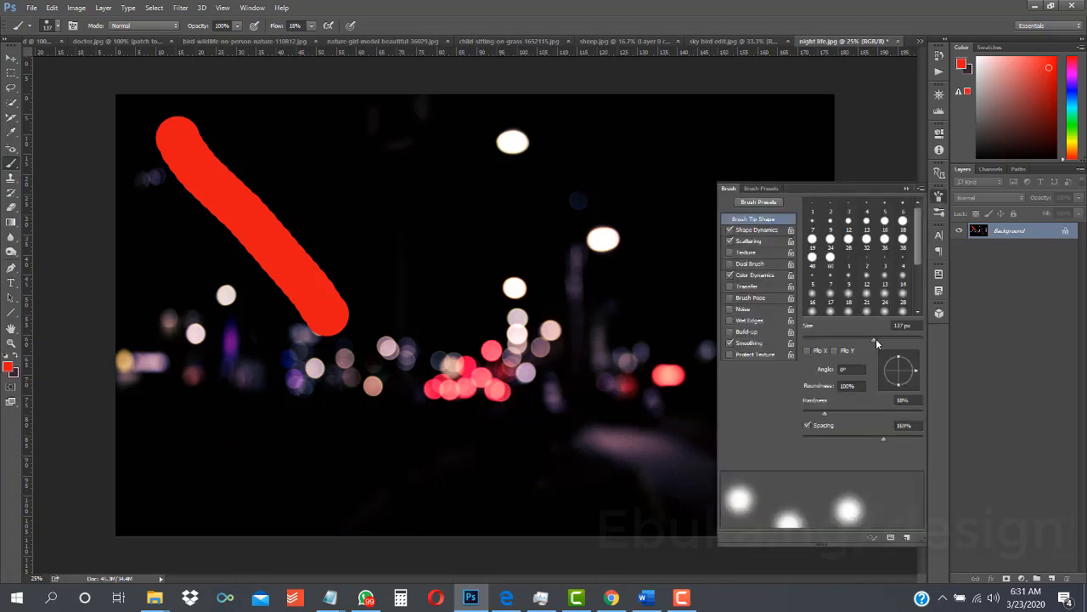
left_click_drag(897, 341, 900, 340)
mouse_move(288, 486)
left_mouse_down()
mouse_move(444, 473)
mouse_move(480, 451)
mouse_move(500, 417)
mouse_move(609, 475)
mouse_move(719, 321)
mouse_move(791, 94)
mouse_move(437, 194)
mouse_move(311, 121)
mouse_move(165, 218)
mouse_move(323, 255)
left_mouse_up()
left_click(907, 188)
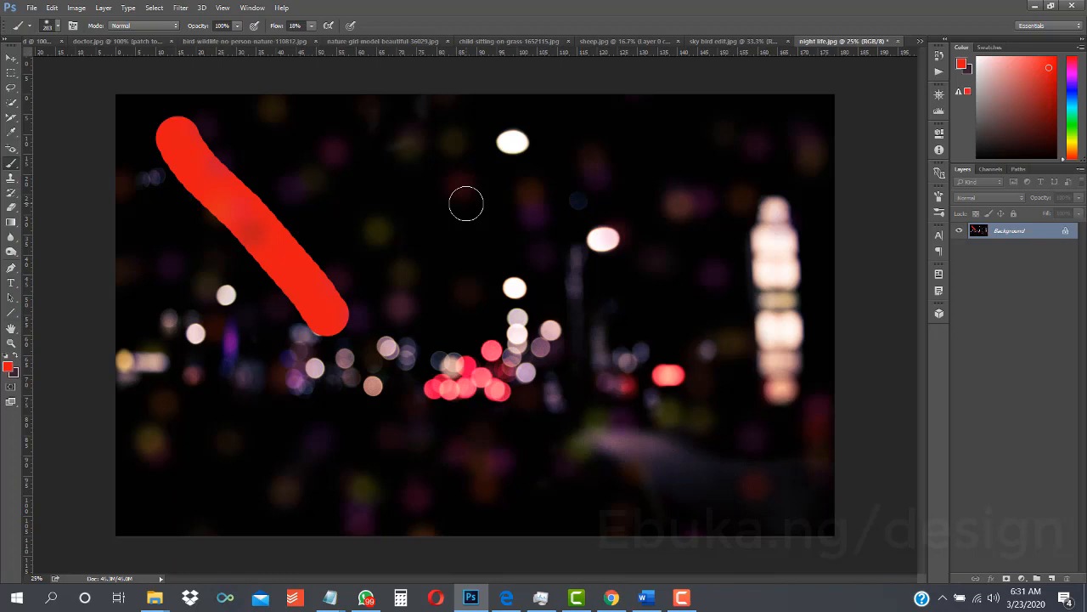
- Undo the faint scattered dots and the red diagonal stroke to restore the original night photo
key("ctrl+alt+z")
key("ctrl+alt+z")
key("ctrl+alt+z")
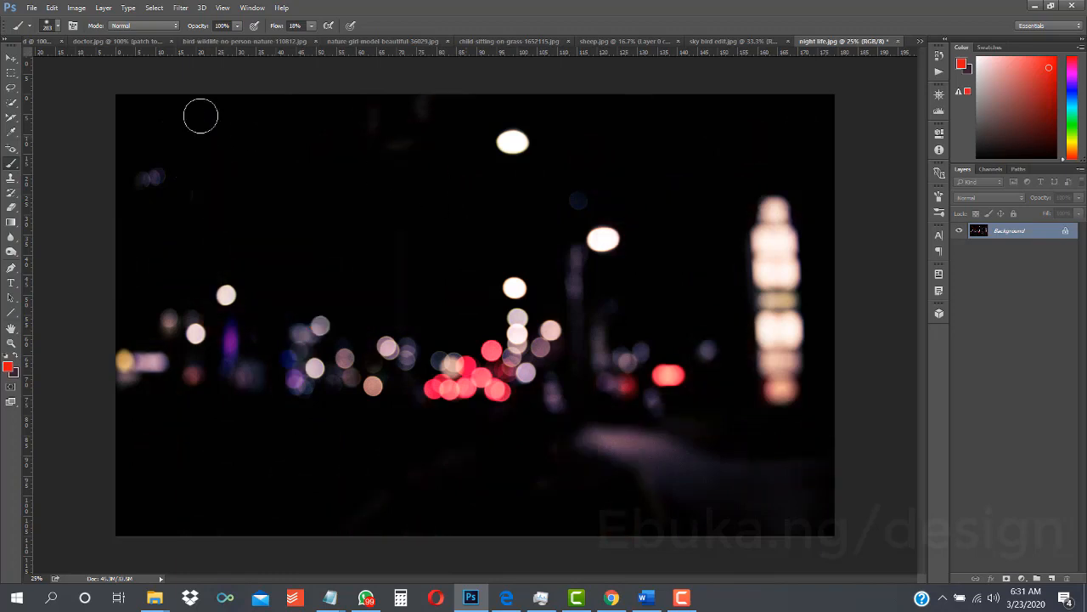
- Replace the current brush presets with the 9_Fire_brushes_by_Resource42 set
left_click(59, 28)
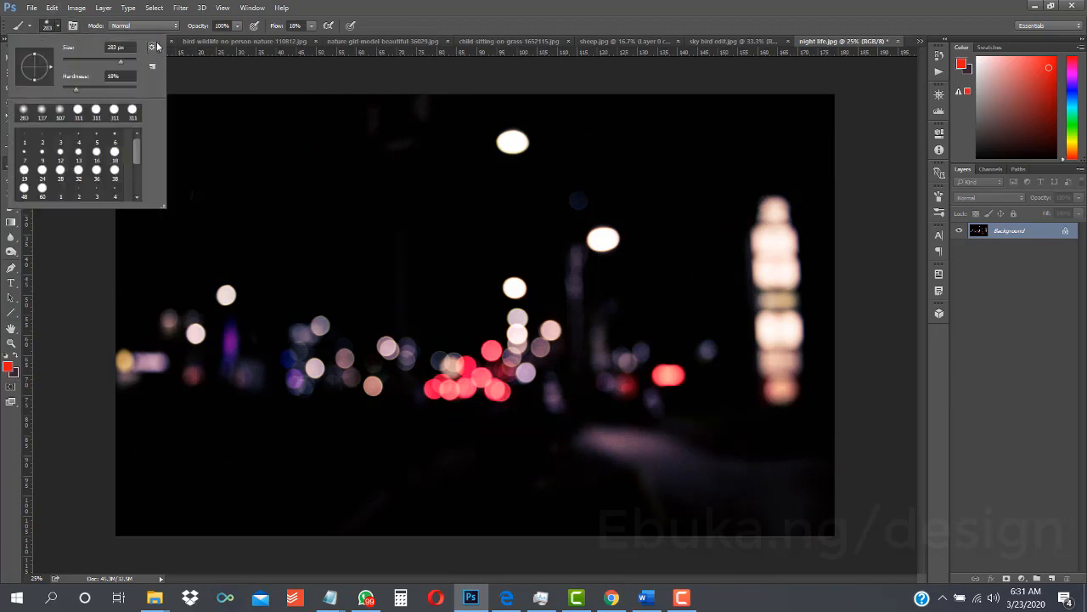
left_click(59, 28)
left_click(53, 28)
left_click(153, 48)
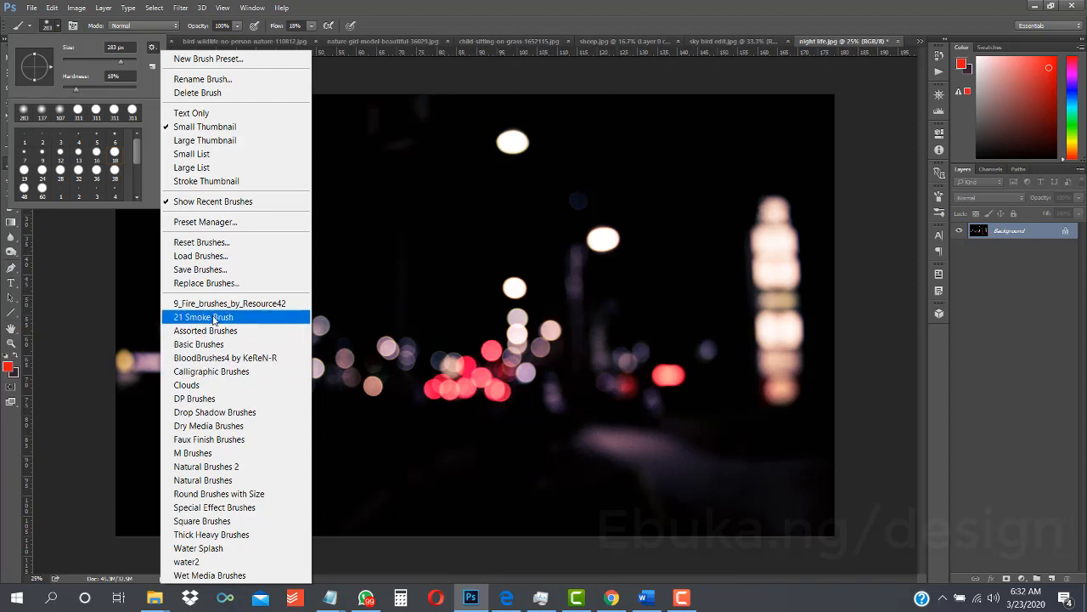
left_click(209, 303)
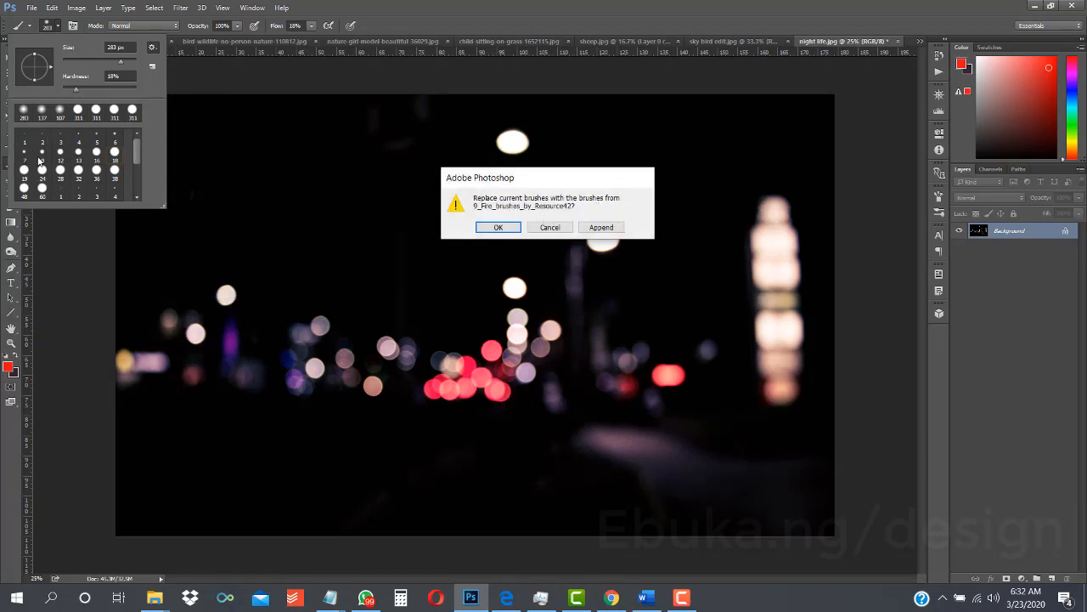
left_click(499, 228)
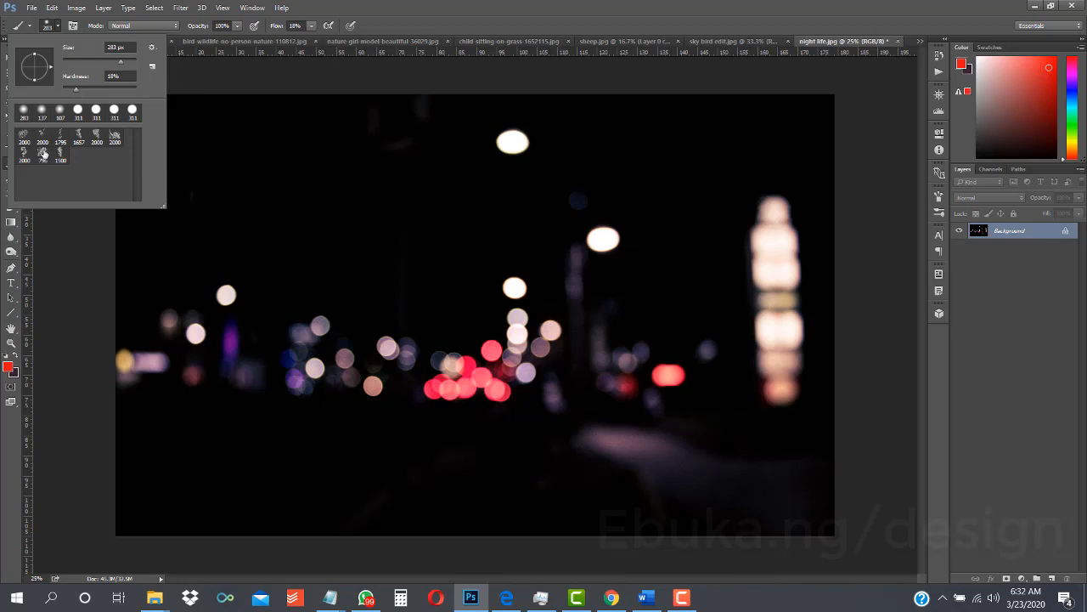
- Choose the 796 px fire brush and test it with a single dab in the photo's upper area, undoing the dab
left_click(43, 154)
left_click(329, 168)
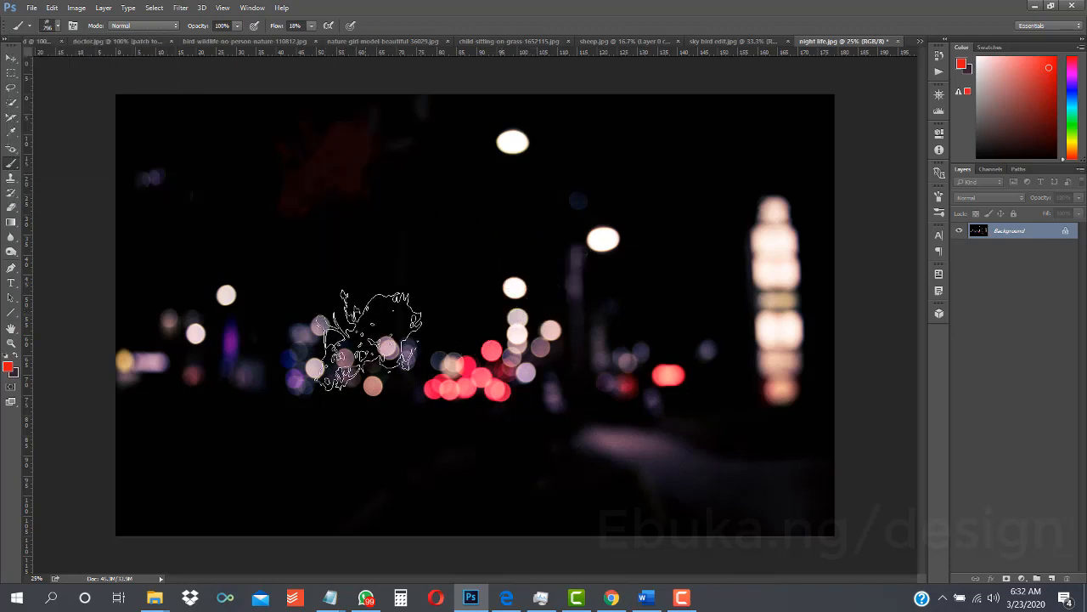
key("ctrl+z")
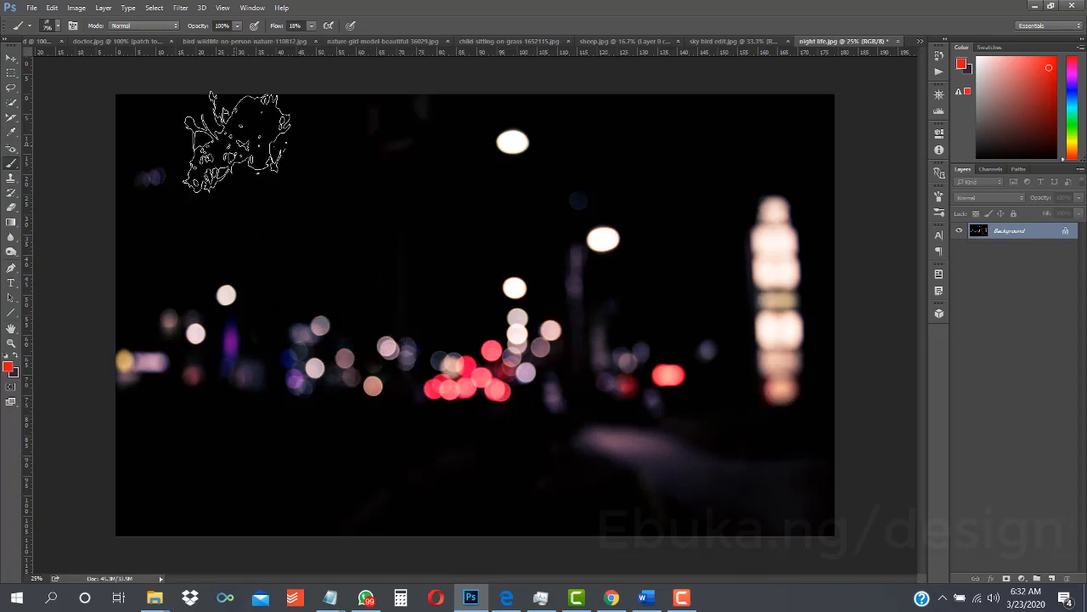
- Set the fire brush's flow to 100% and spacing to 1%, then test it with one red dab and undo the dab
left_click(313, 28)
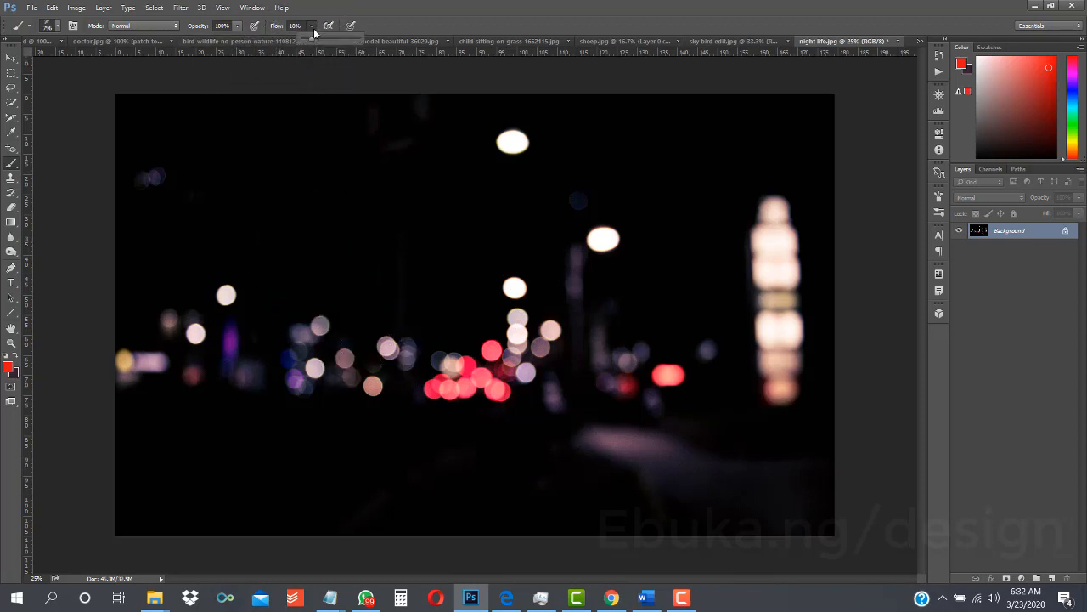
left_click_drag(313, 41, 411, 51)
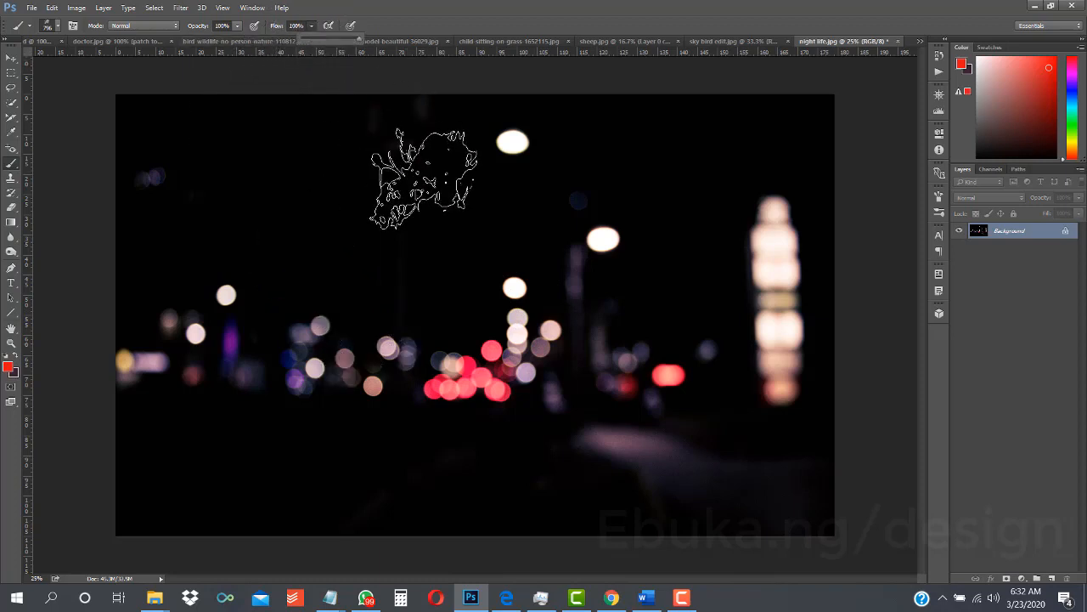
left_click(940, 196)
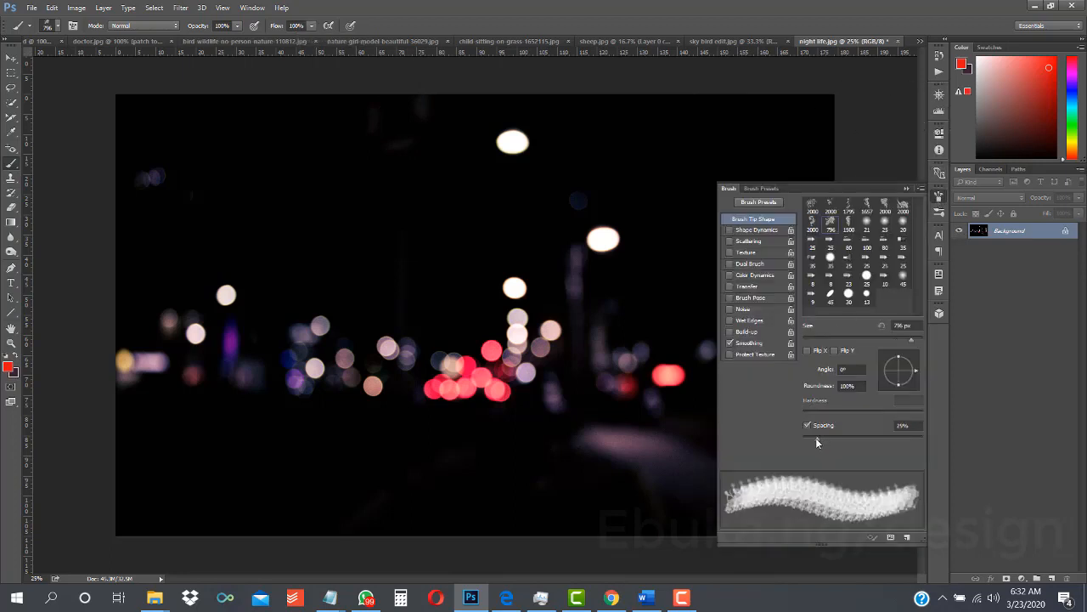
left_click_drag(816, 438, 774, 441)
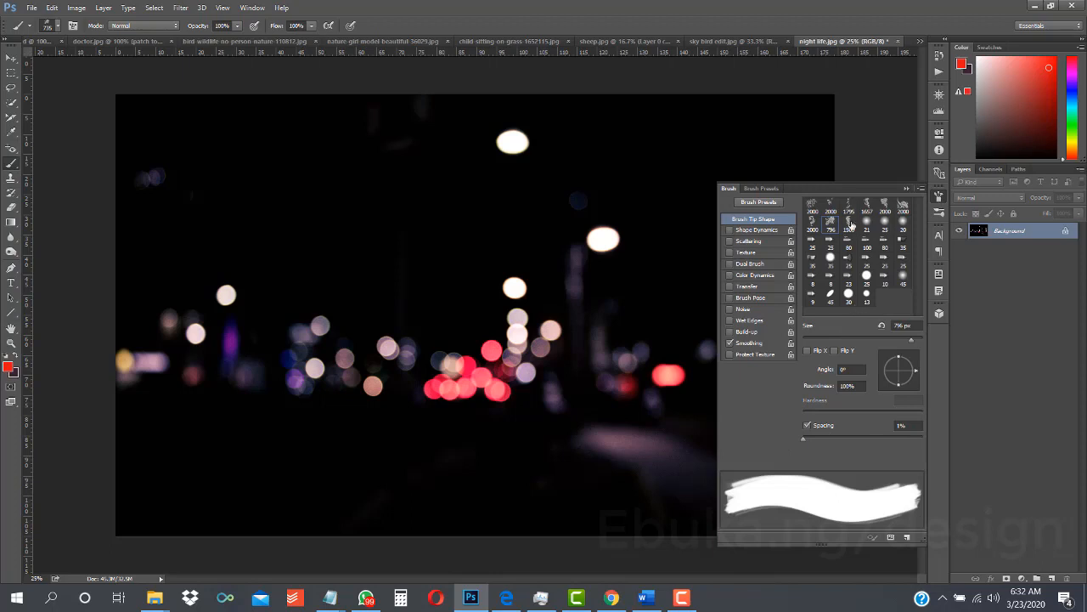
left_click(906, 188)
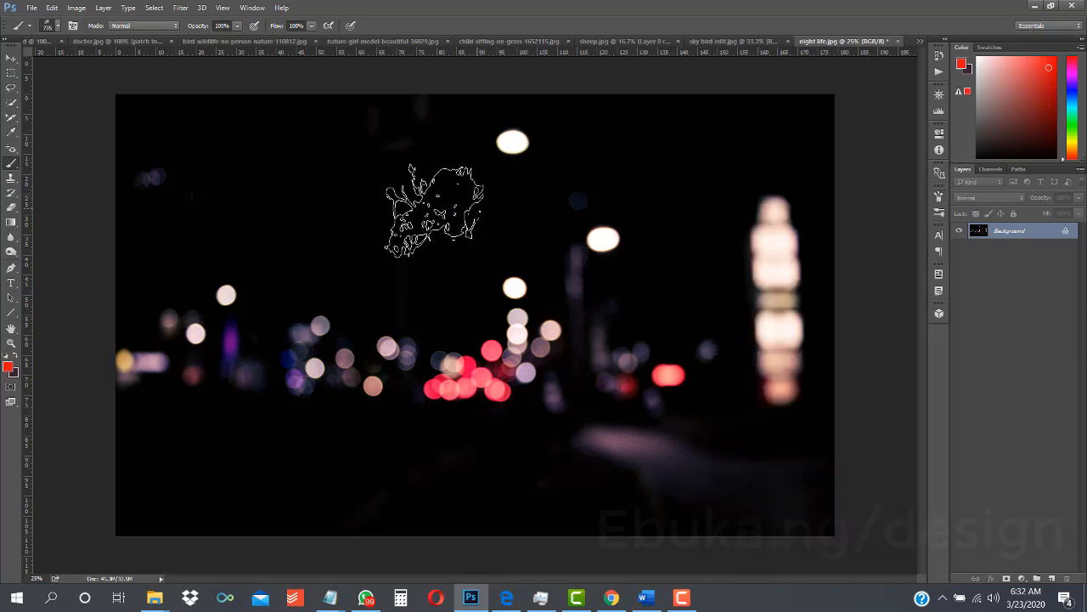
left_click(380, 217)
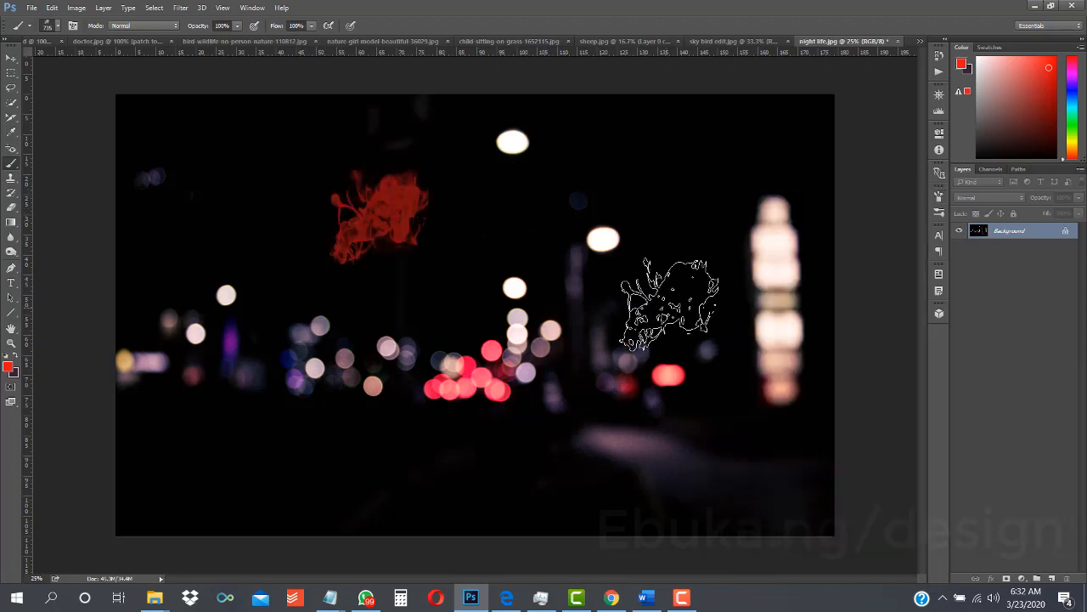
key("ctrl+z")
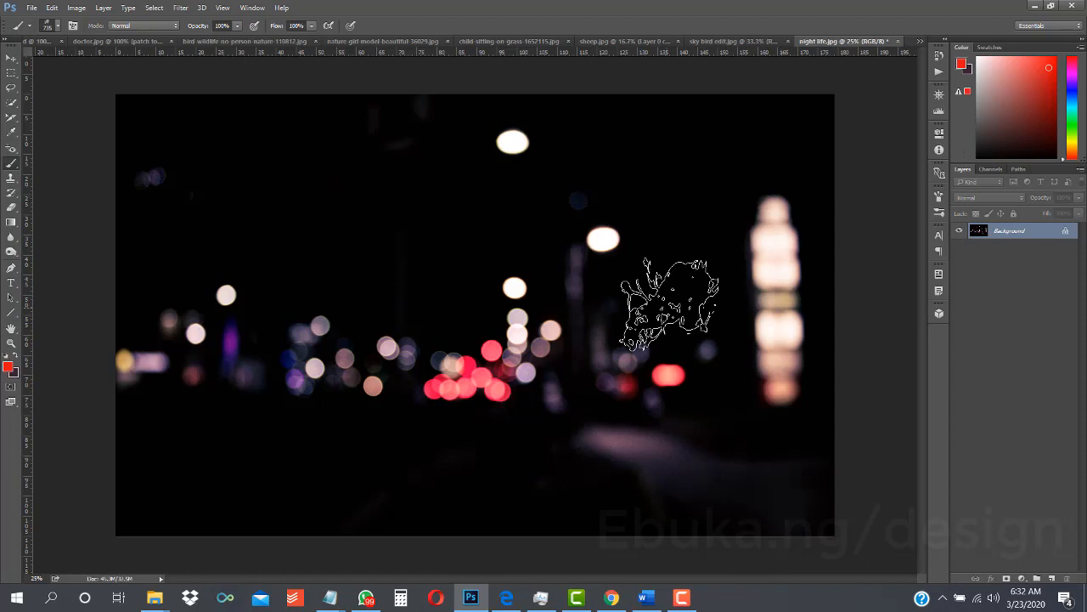
- Create a new layer above the photo and set the foreground color to yellow #e3bf17
key("ctrl+shift+n")
key("Return")
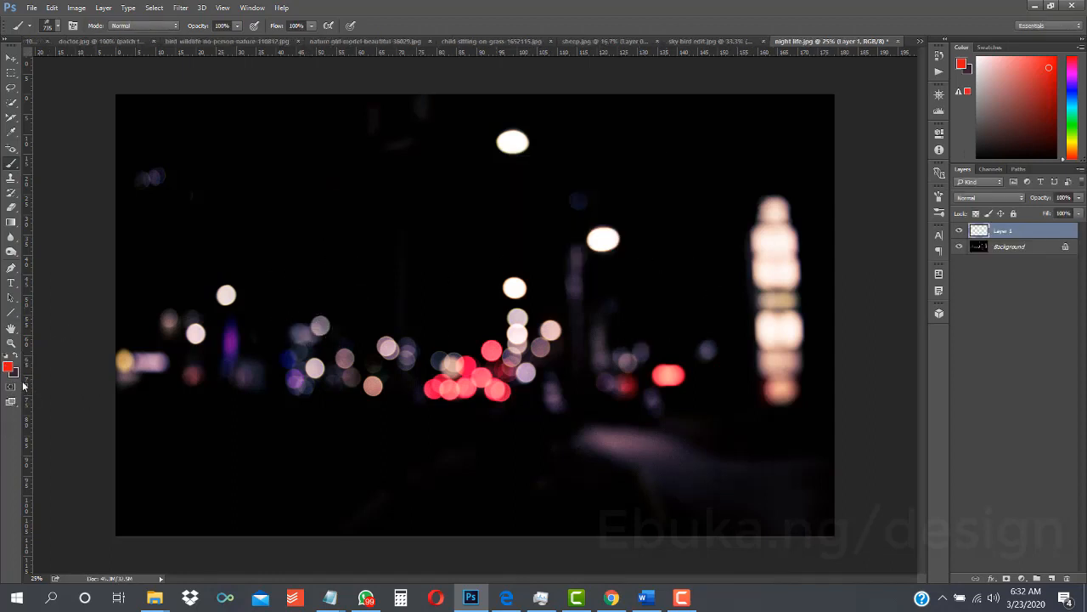
left_click(8, 367)
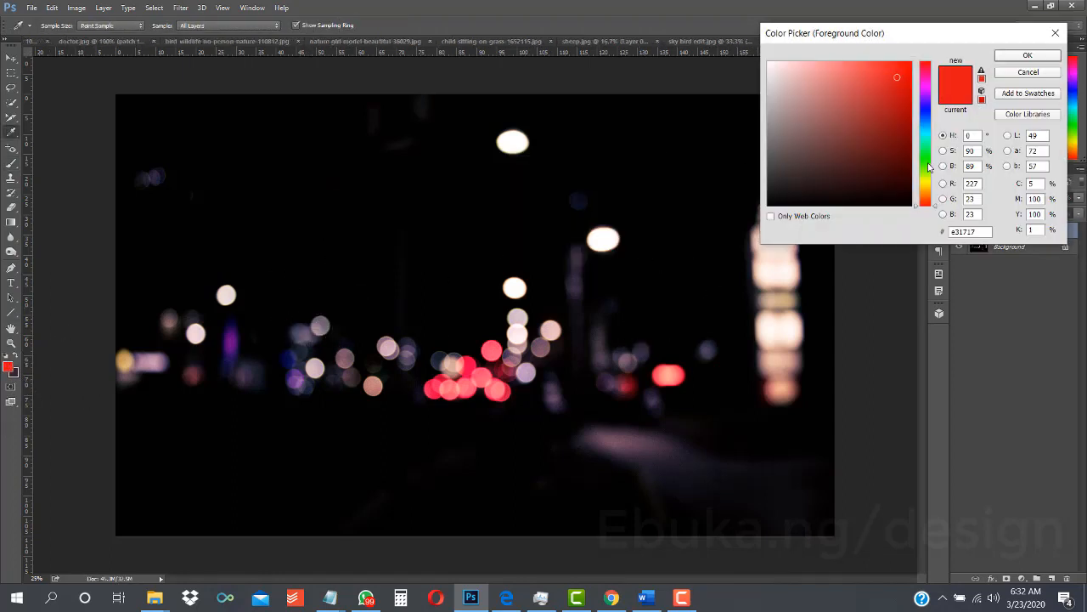
left_click_drag(928, 190, 929, 183)
left_click(1008, 54)
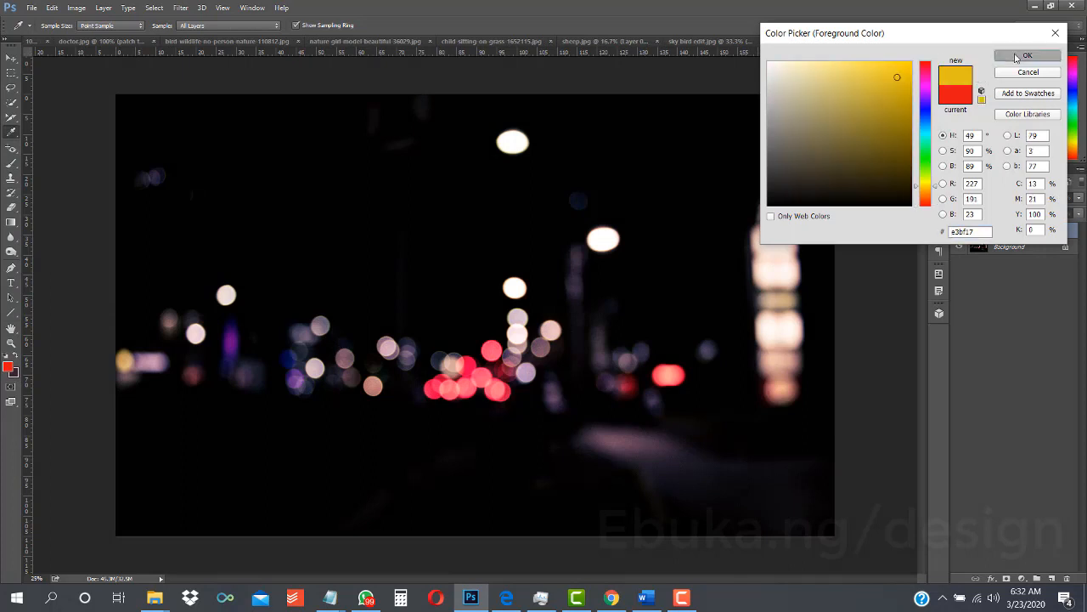
- Test the fire brush with one yellow dab near the photo's upper edge, then undo the dab
key("b")
left_click(606, 150)
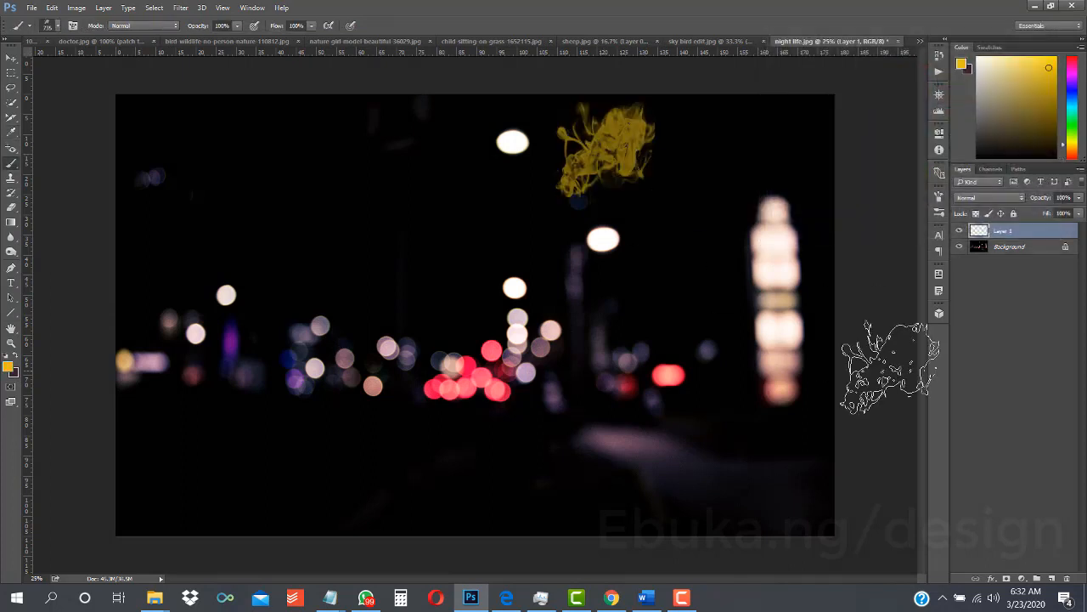
key("ctrl+z")
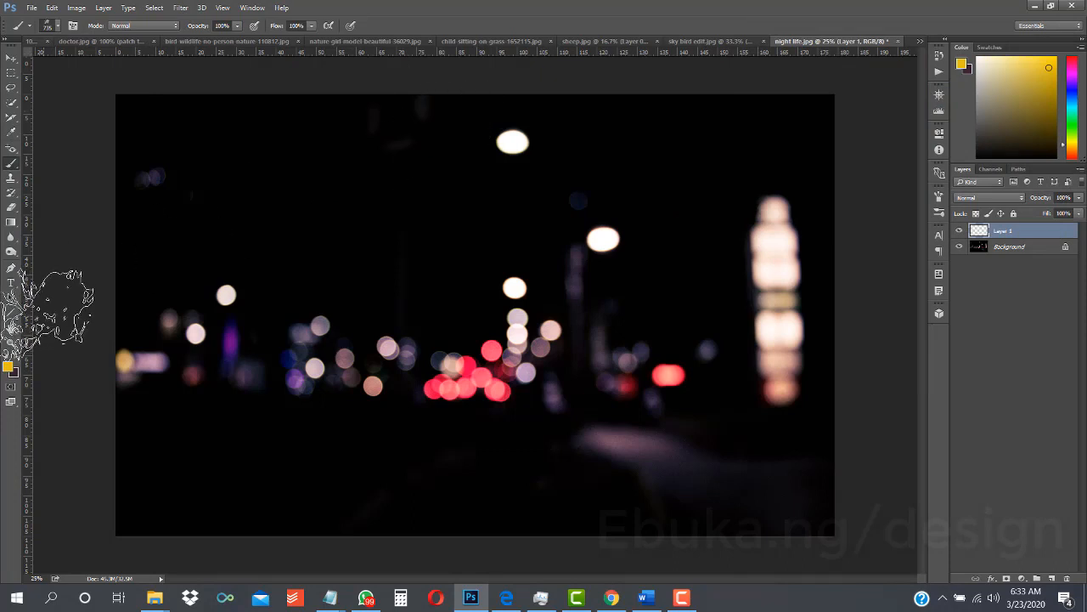
- Set the foreground color to orange #e39d17 and the background color to red #e90742
left_click(8, 366)
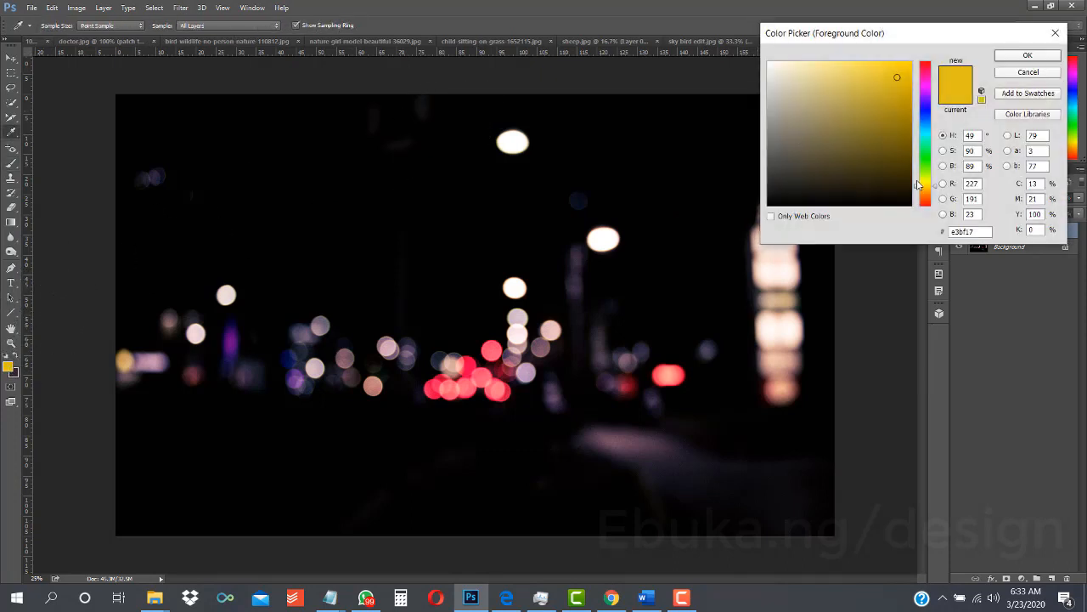
left_click(926, 191)
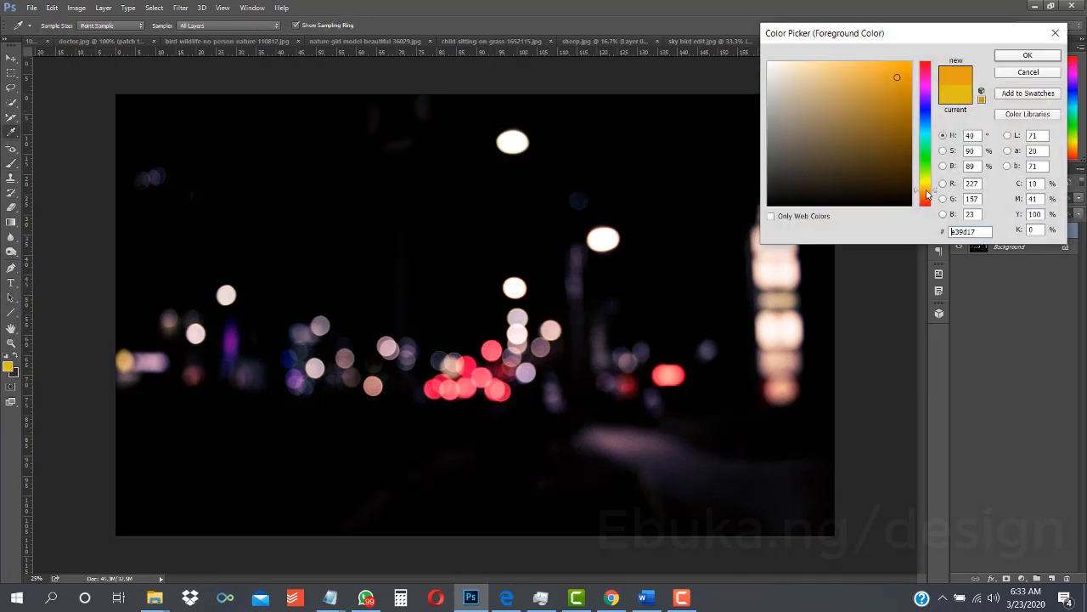
left_click(1028, 56)
left_click(13, 374)
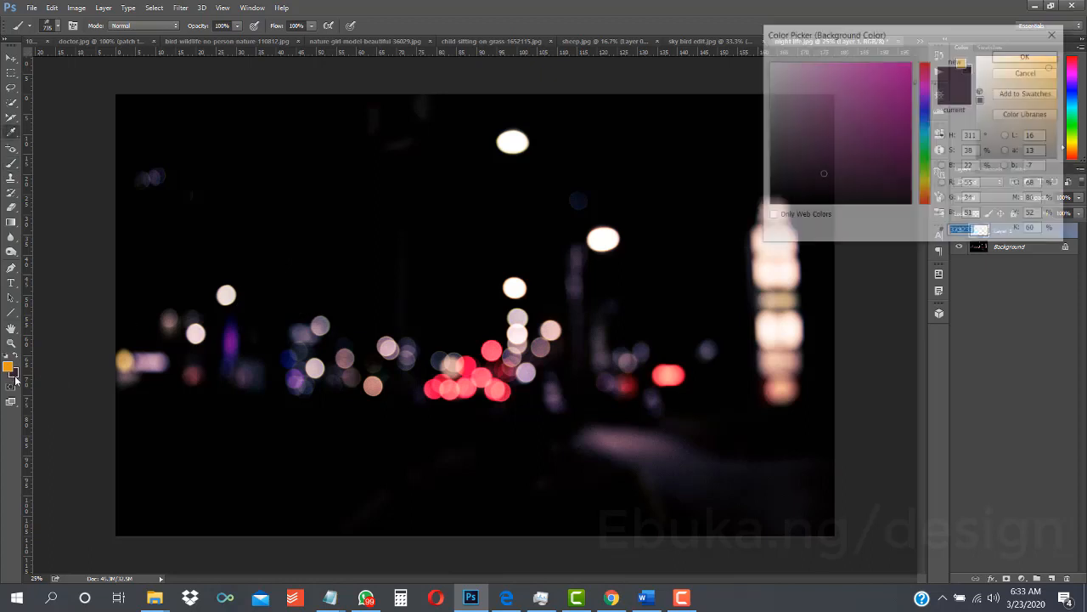
left_click(927, 71)
left_click(910, 85)
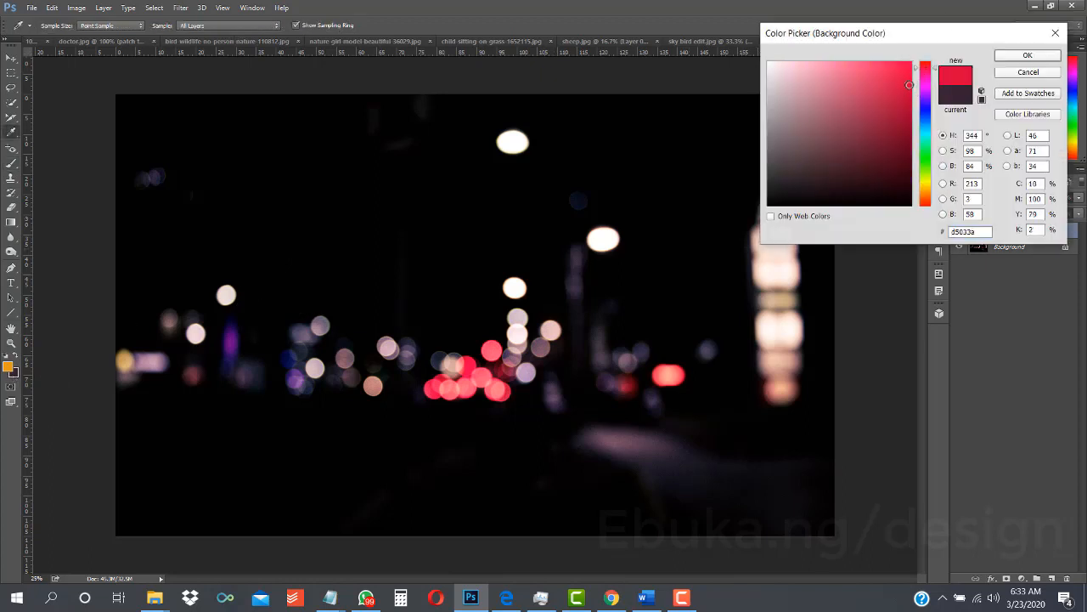
left_click(908, 76)
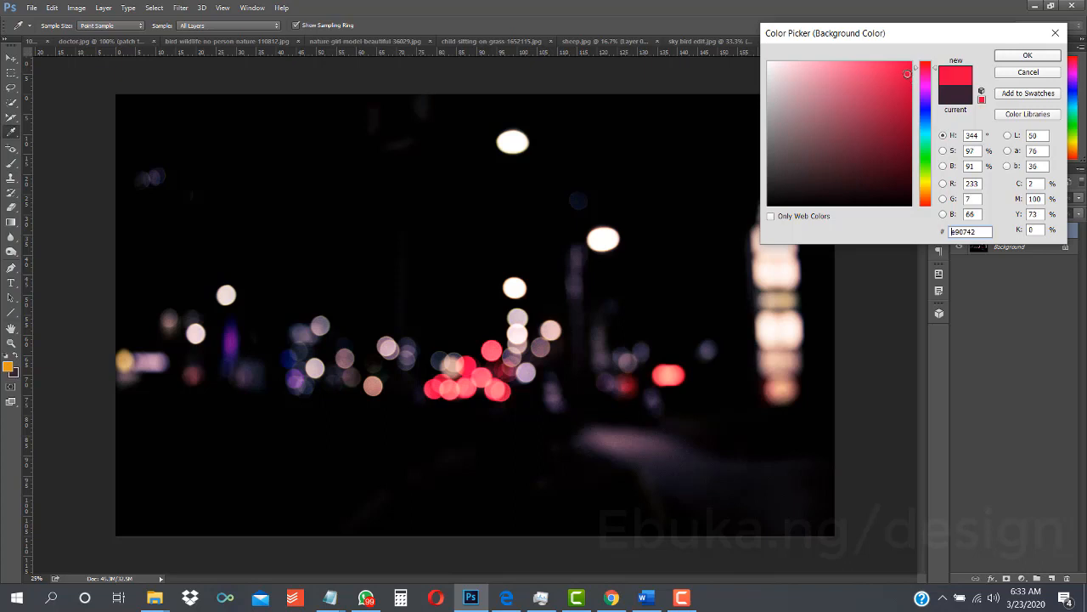
key("Return")
- Try a dense orange fire-brush stroke in the photo's dark upper-left area and undo it
left_click(341, 193)
left_click_drag(340, 193, 529, 340)
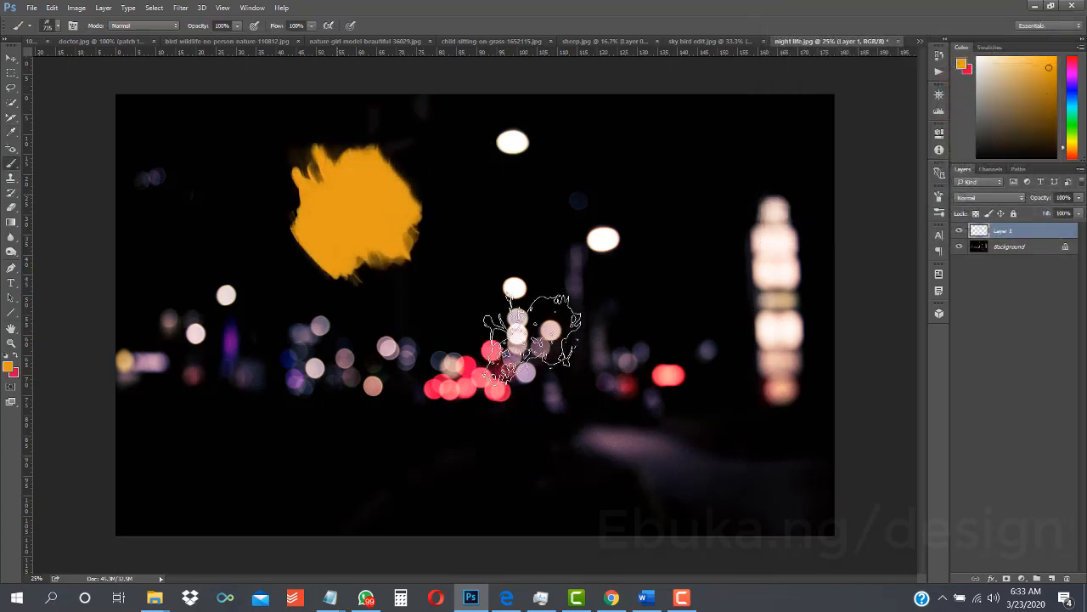
key("ctrl+z")
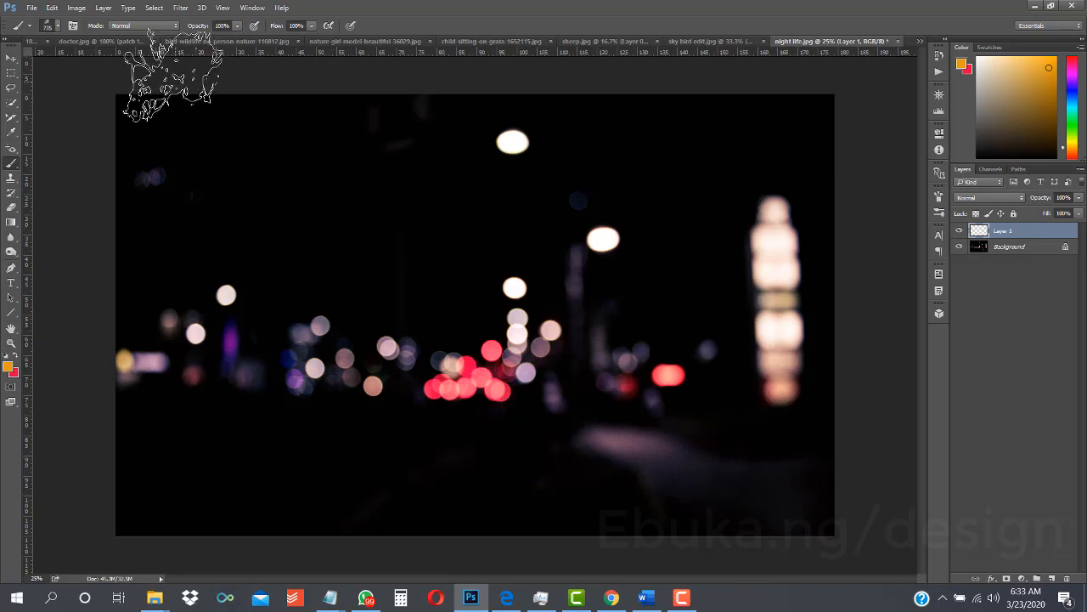
- Choose the 1657 px fire brush and test it with one orange dab left of the photo's center, undoing the dab
left_click(58, 27)
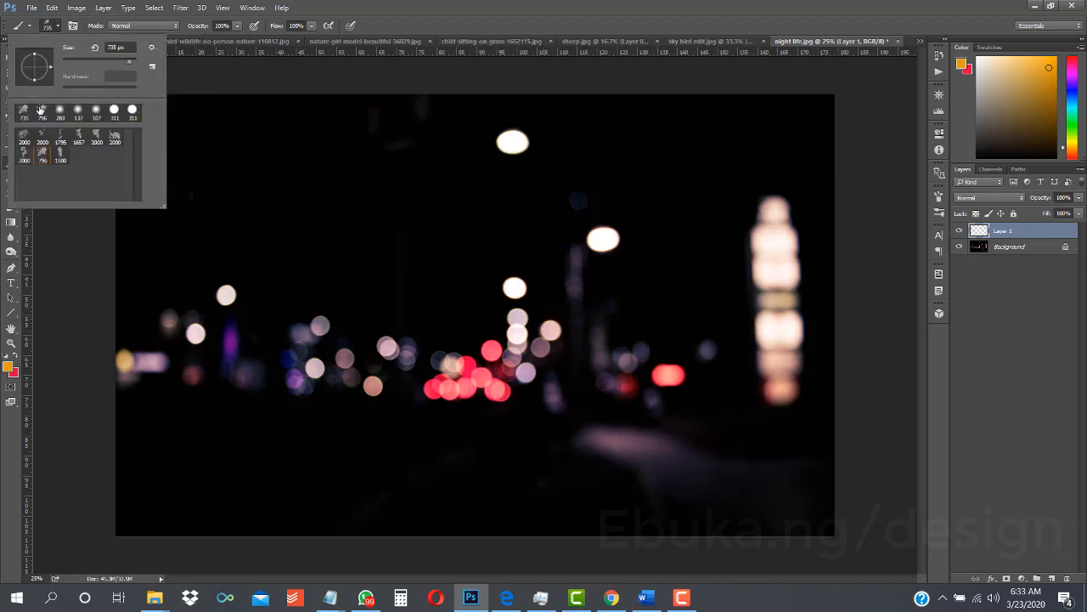
left_click(79, 136)
left_click(378, 288)
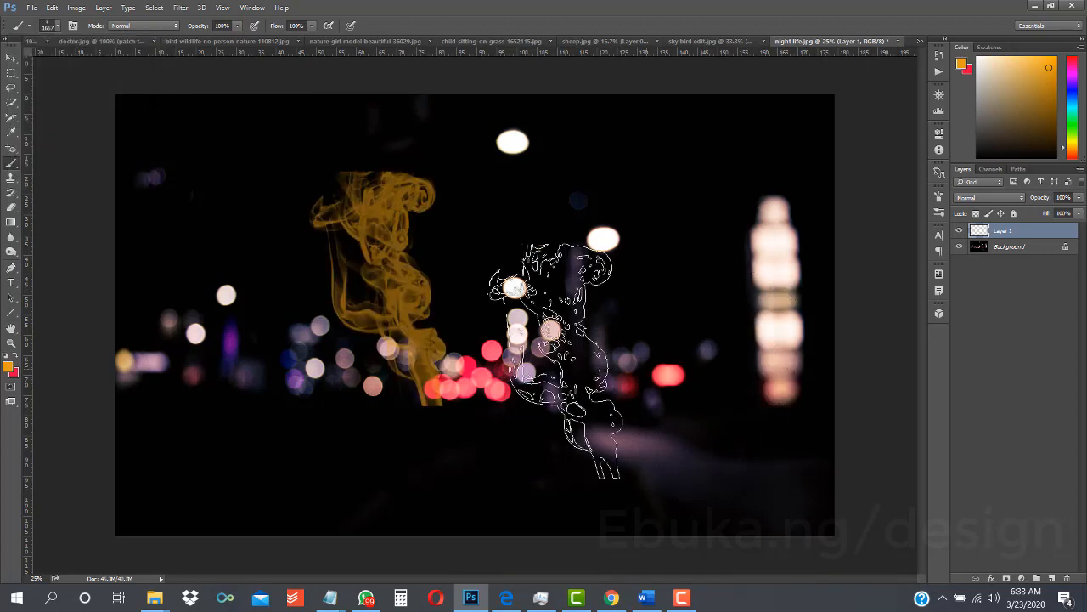
key("ctrl+z")
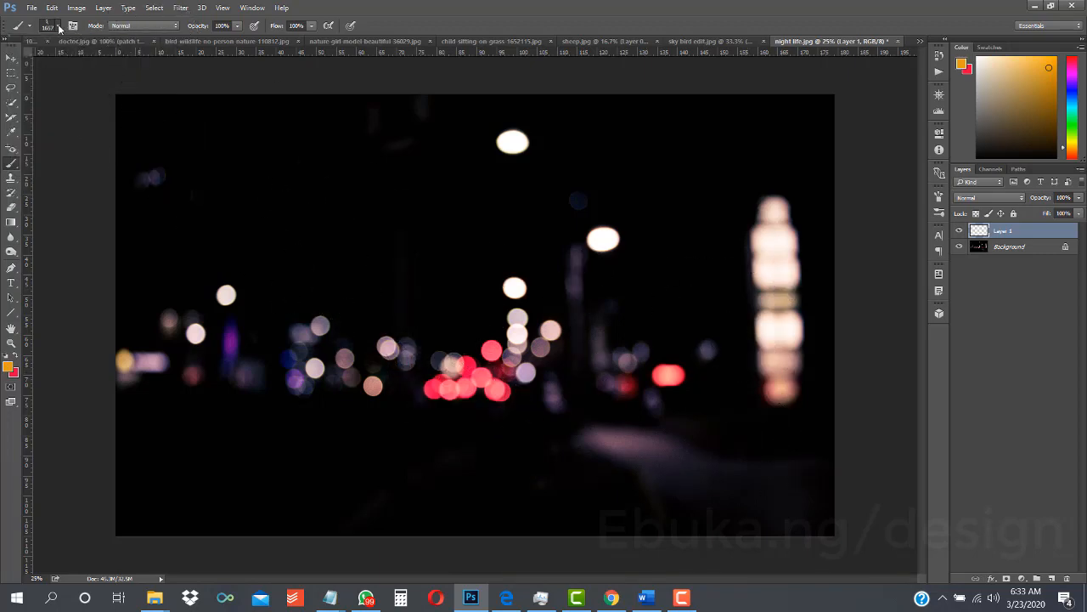
- Choose the last 2000 px fire brush in the first preset row and try it on the photo's upper-left area, undoing the result
left_click(58, 26)
left_click(123, 138)
left_click(349, 223)
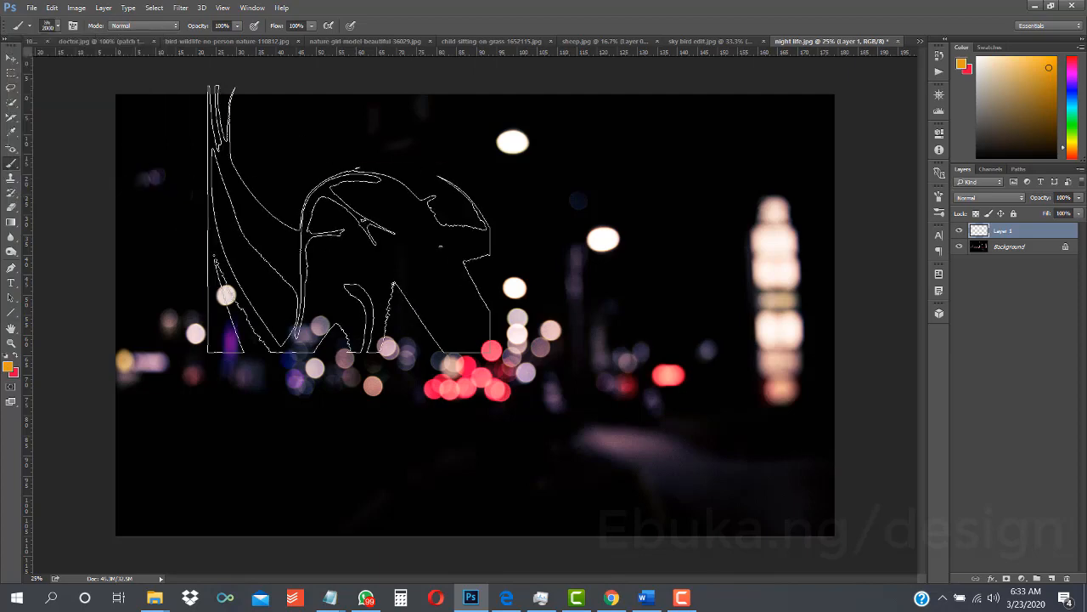
left_click(350, 224)
key("ctrl+z")
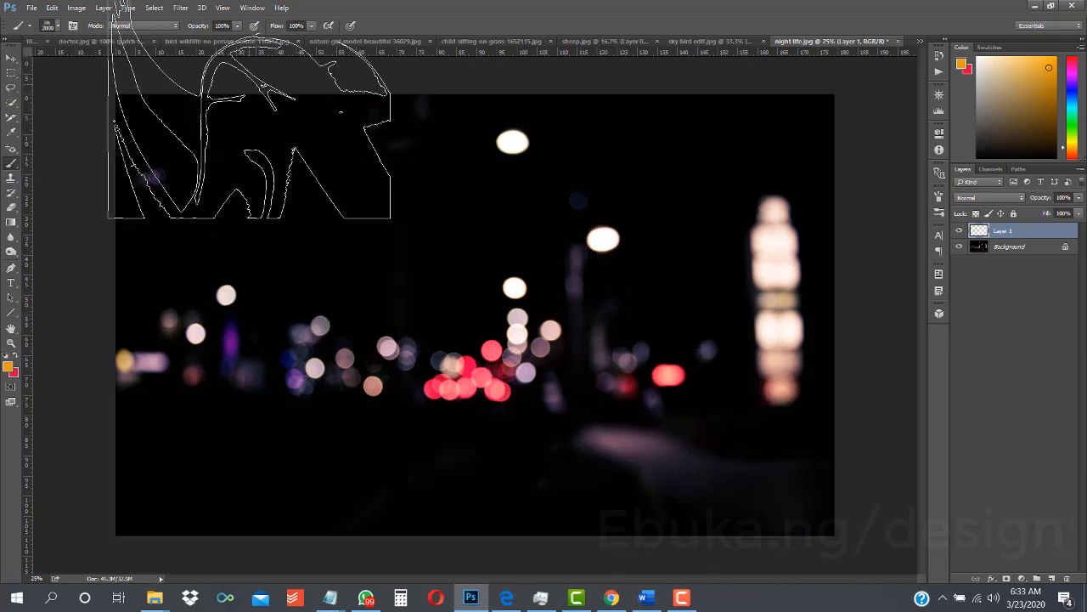
- Replace the current brush presets with the 21 Smoke Brush set
left_click(58, 26)
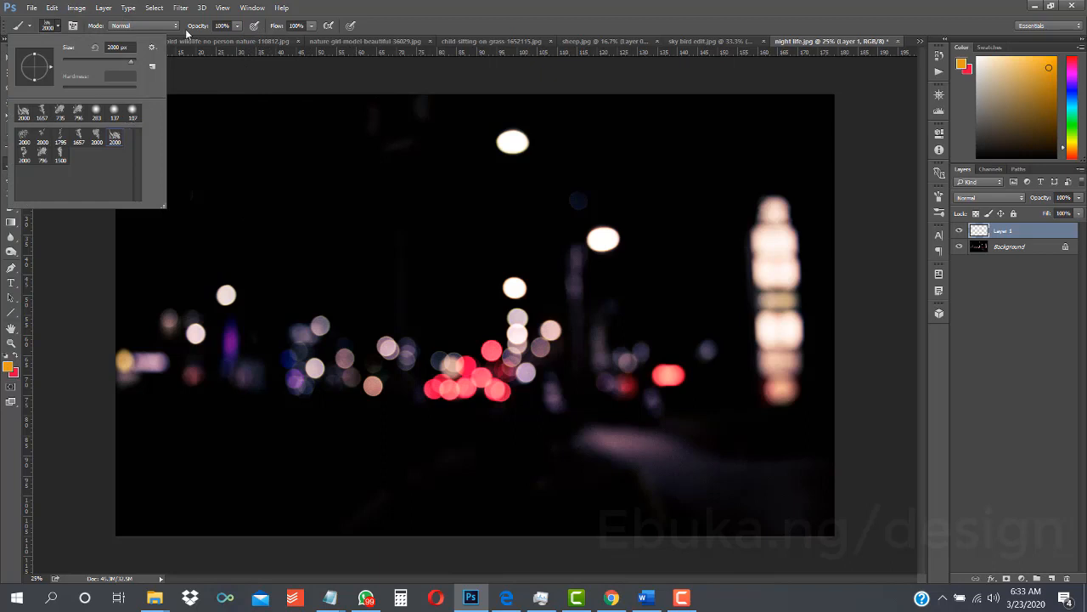
left_click(153, 47)
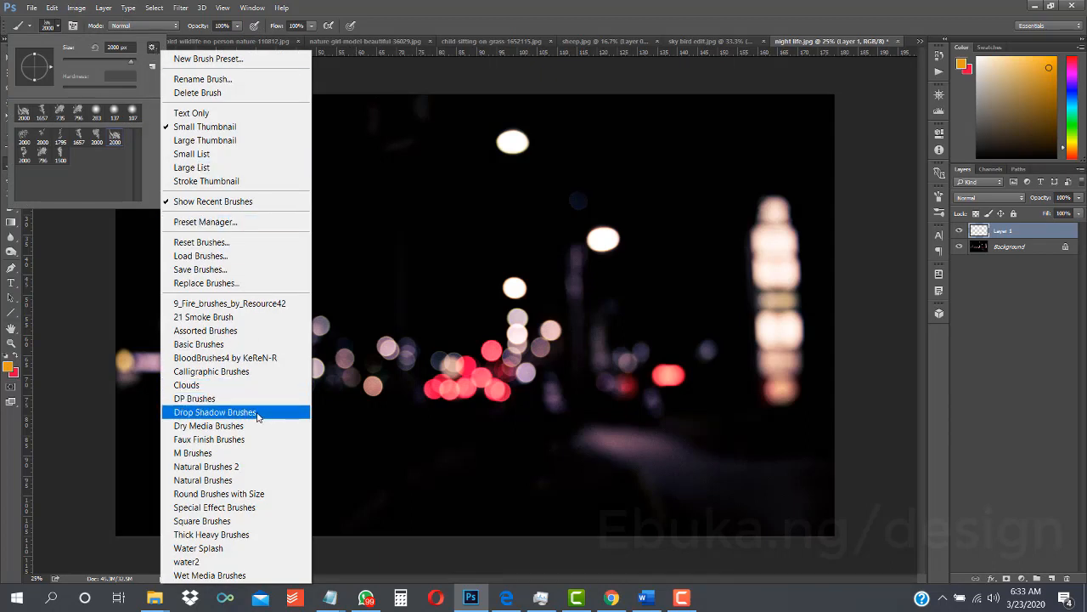
left_click(223, 317)
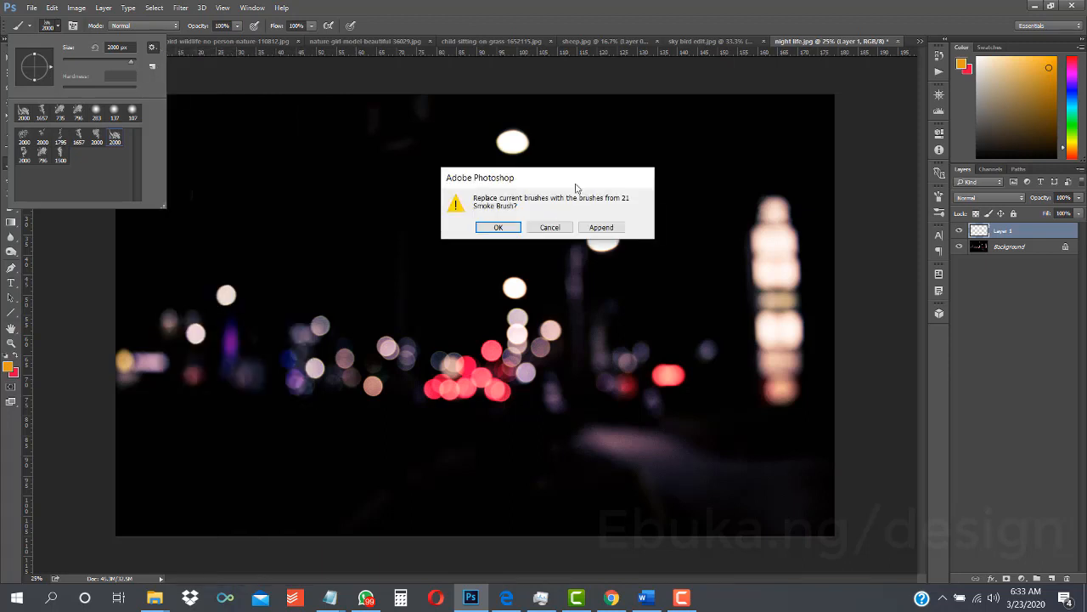
left_click(498, 227)
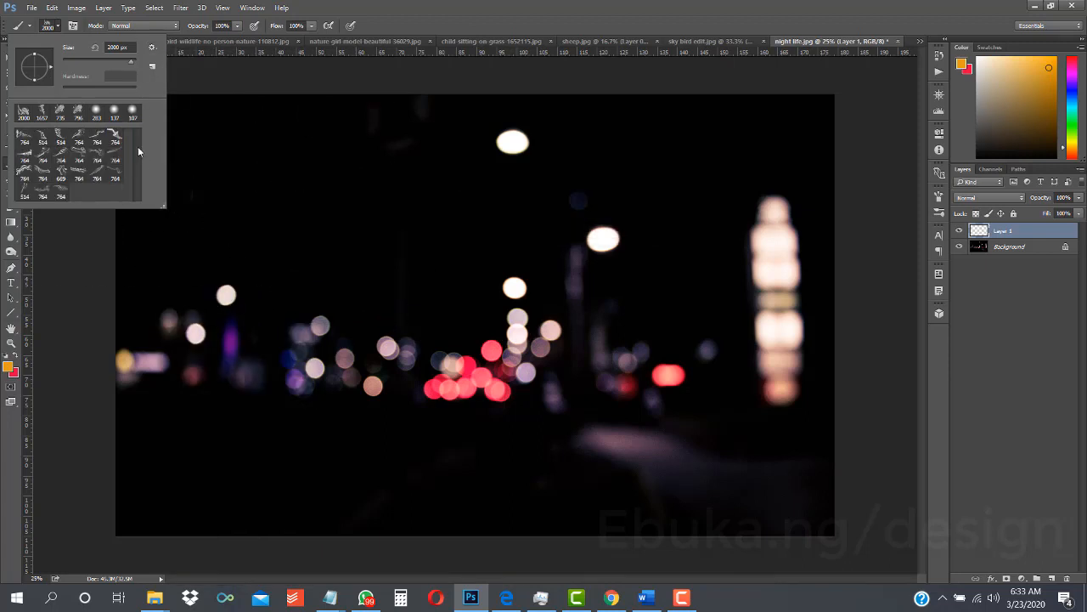
- Choose a 764 px smoke brush and test it with one orange dab in the photo's upper area, undoing the dab
left_click(77, 149)
left_click(346, 198)
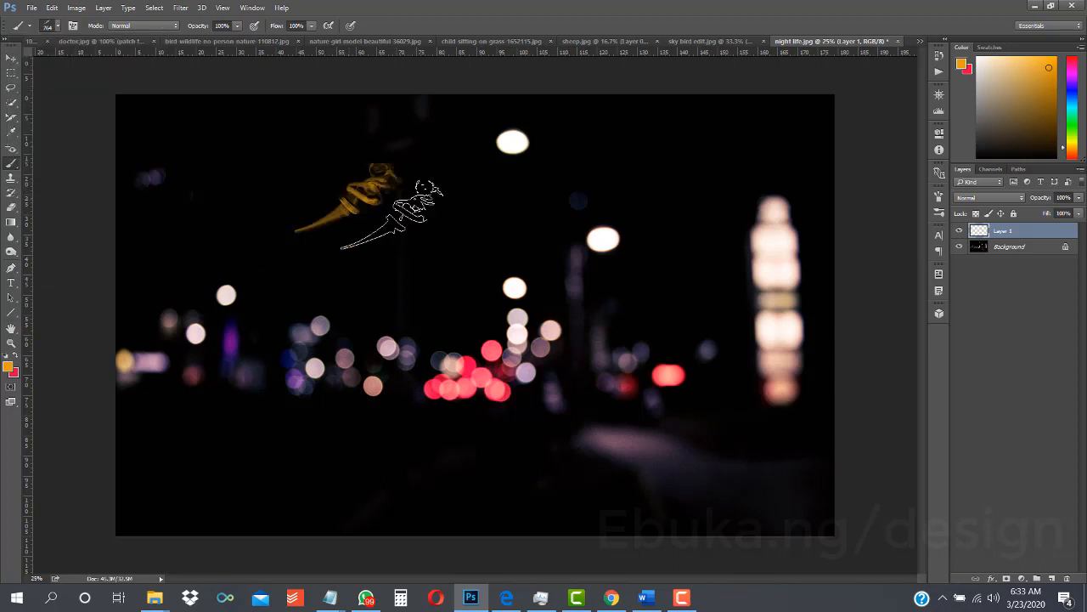
key("ctrl+z")
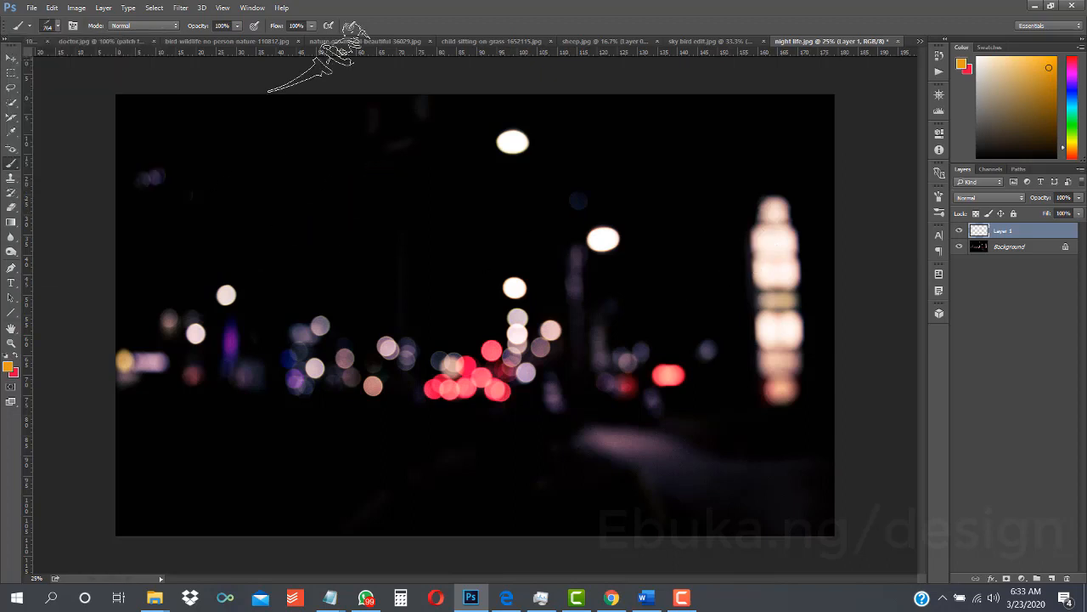
- Choose the wide horizontal 764 px smoke brush, enlarge it to about 1860 px, and test one orange dab, undoing the dab
left_click(58, 26)
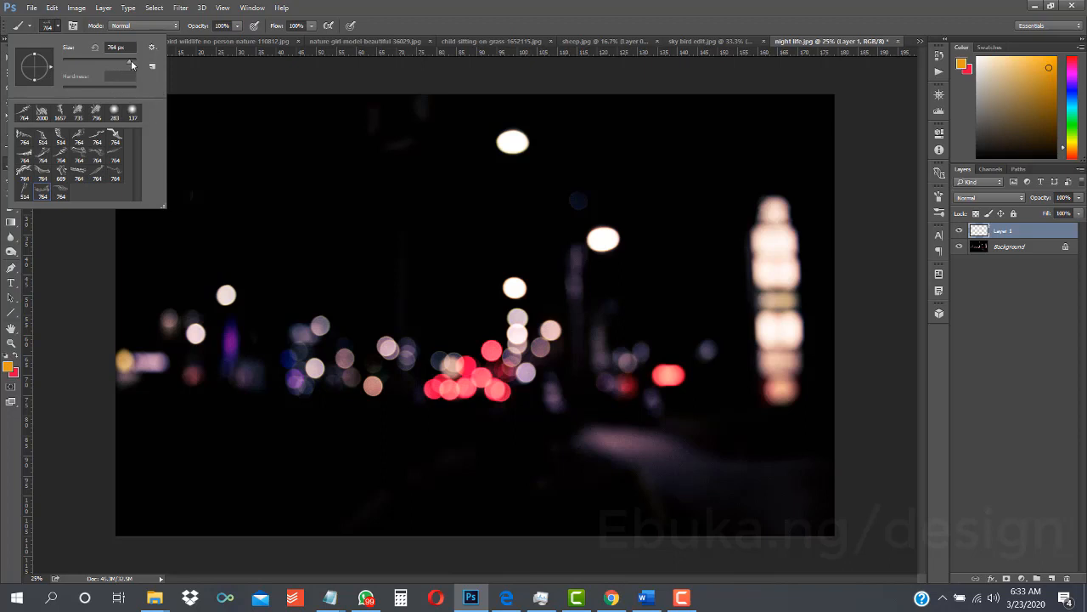
left_click_drag(132, 64, 136, 65)
left_click(336, 264)
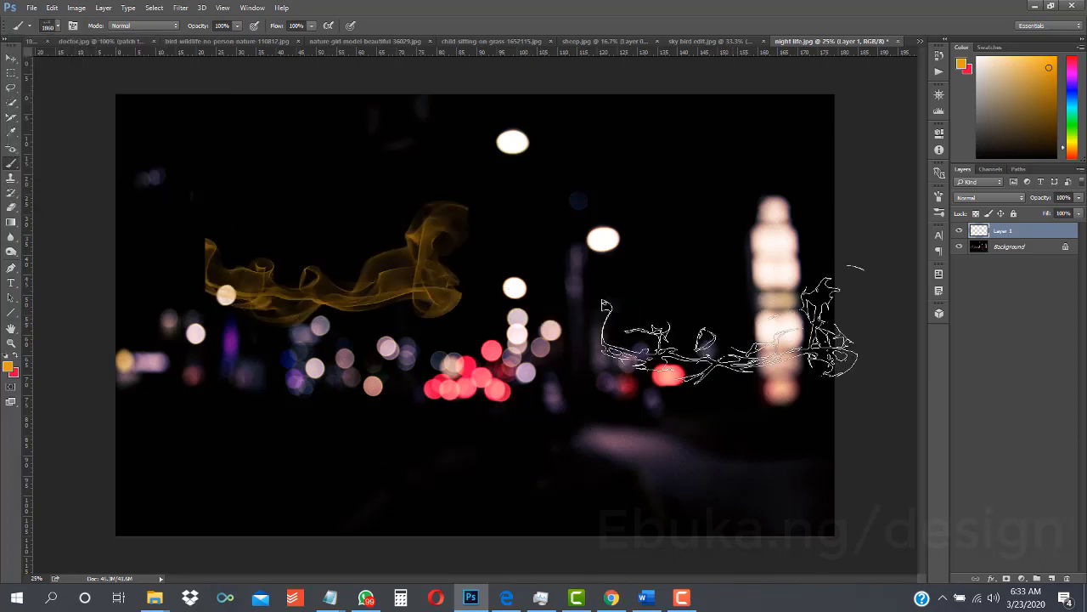
key("ctrl+z")
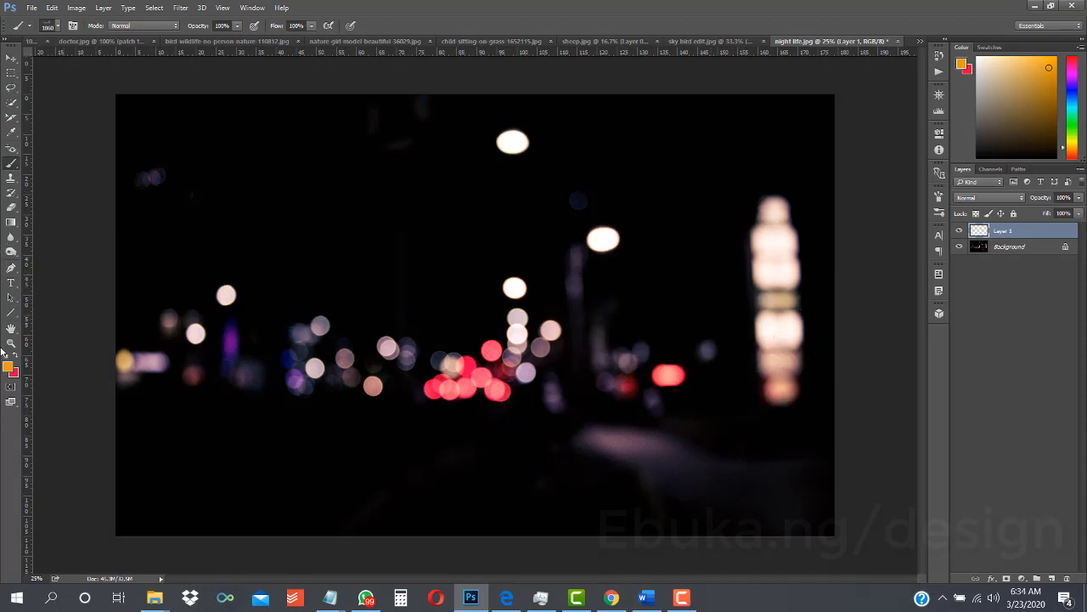
- Set the foreground color to a medium gray for the smoke brush
left_click(8, 367)
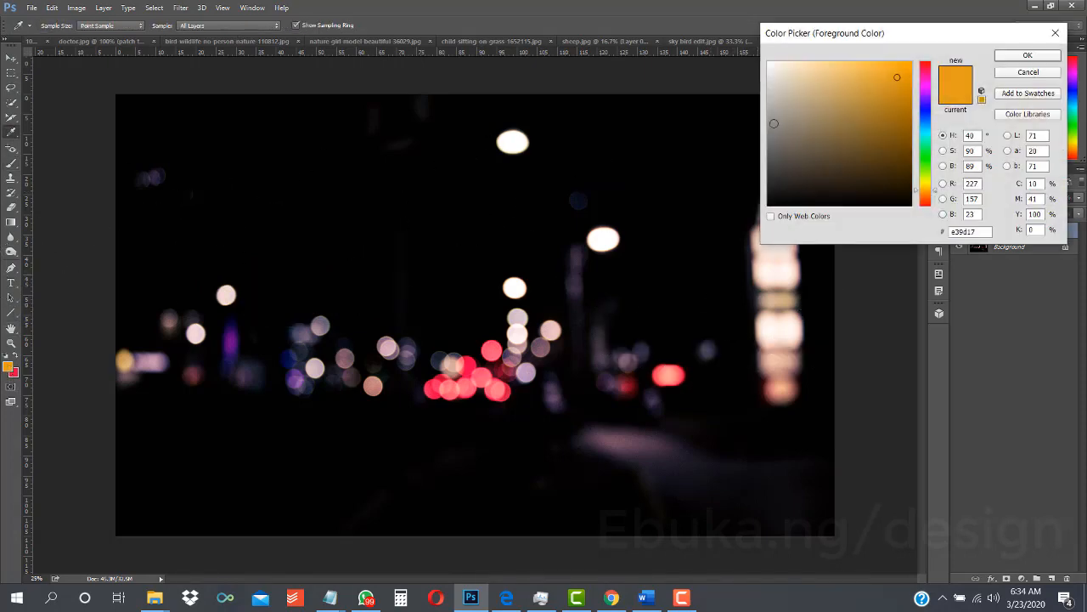
left_click(770, 137)
left_click(1027, 55)
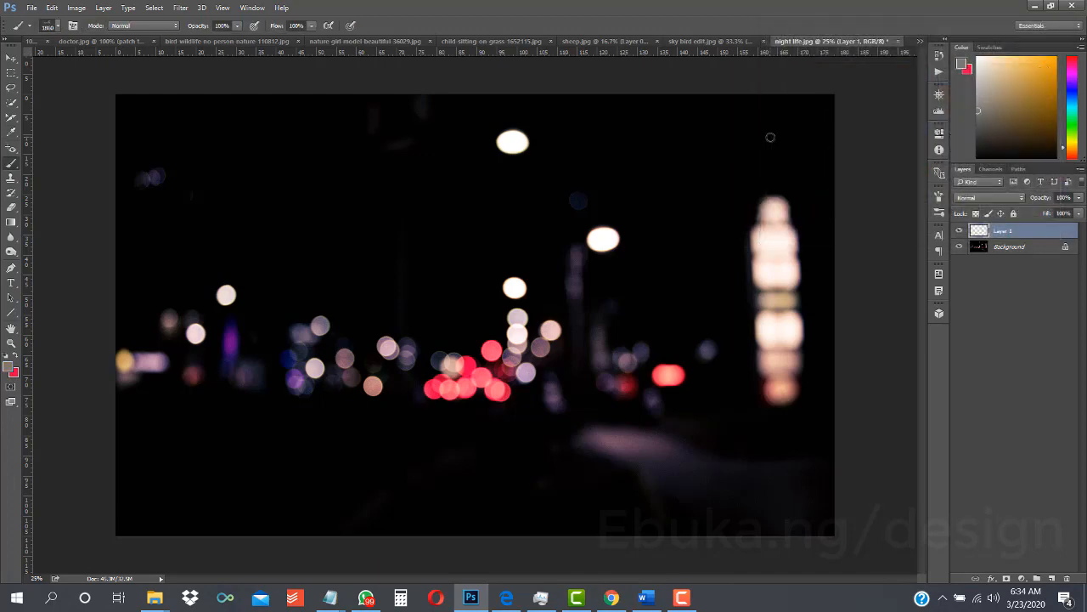
- Test one gray dab of the current smoke brush and two of the last 764 px smoke brush enlarged to 2907 px, undoing all three
left_click(377, 209)
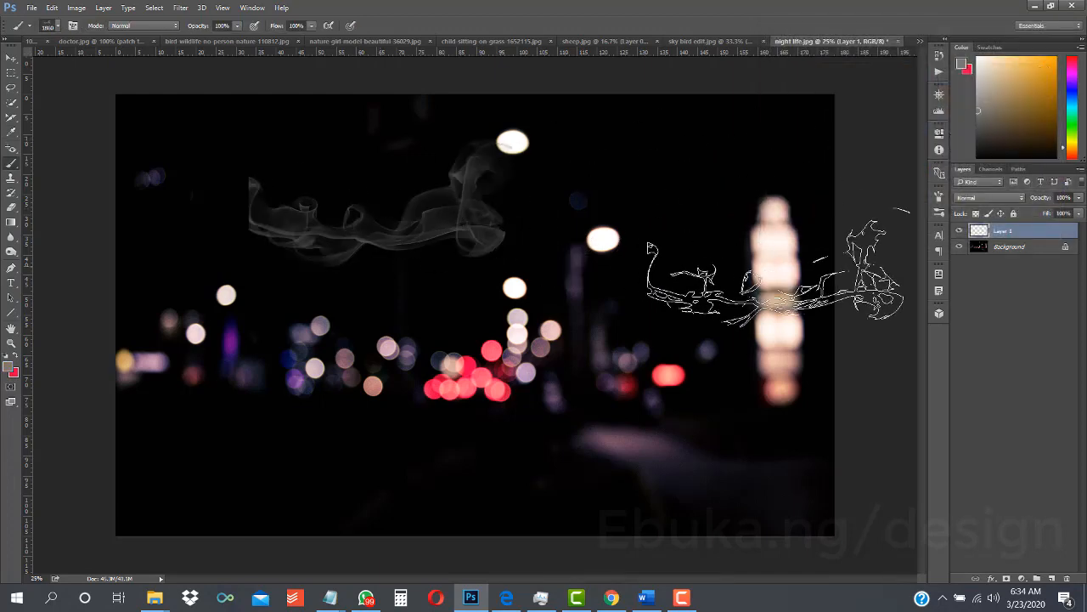
key("ctrl+z")
left_click(58, 26)
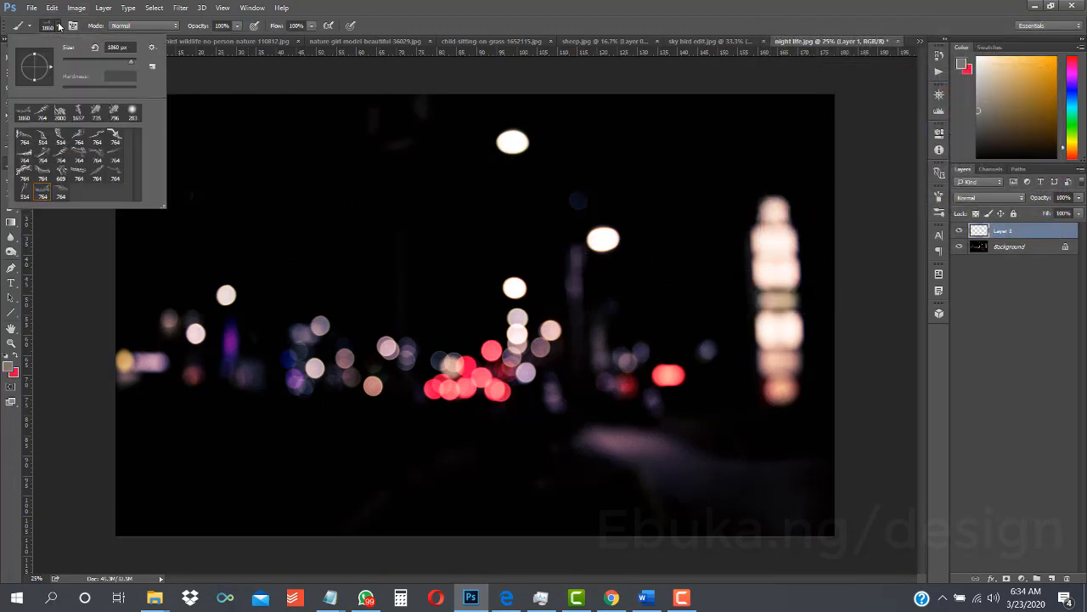
left_click(60, 194)
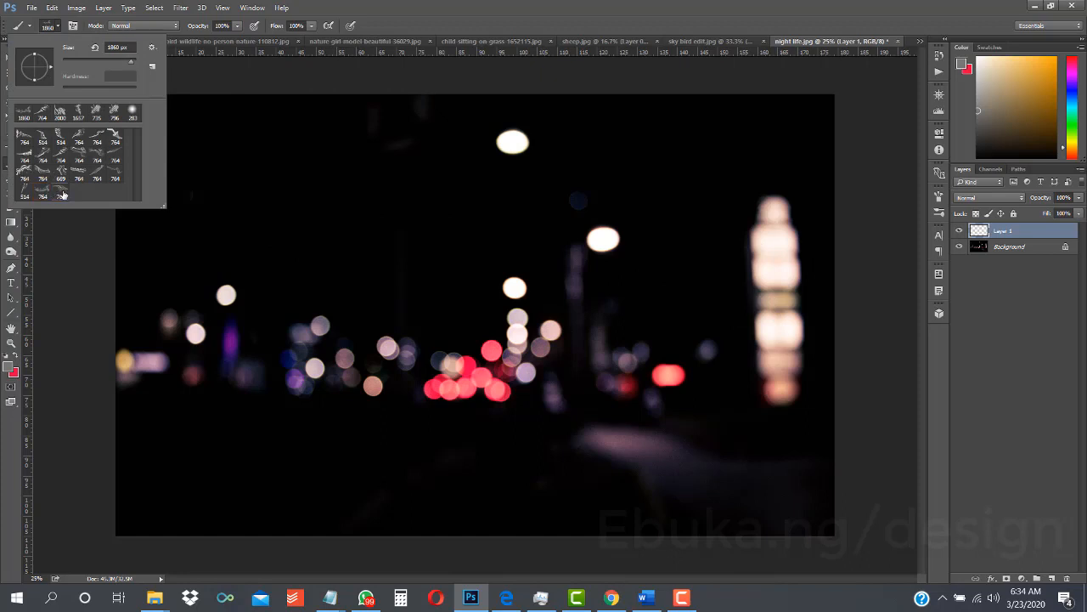
left_click(133, 62)
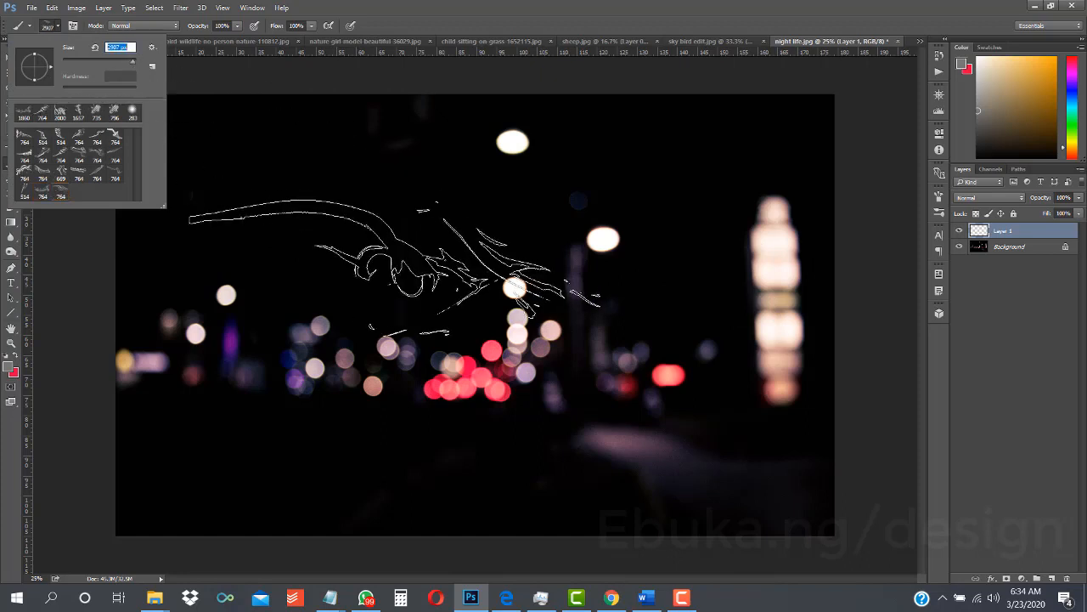
left_click(391, 268)
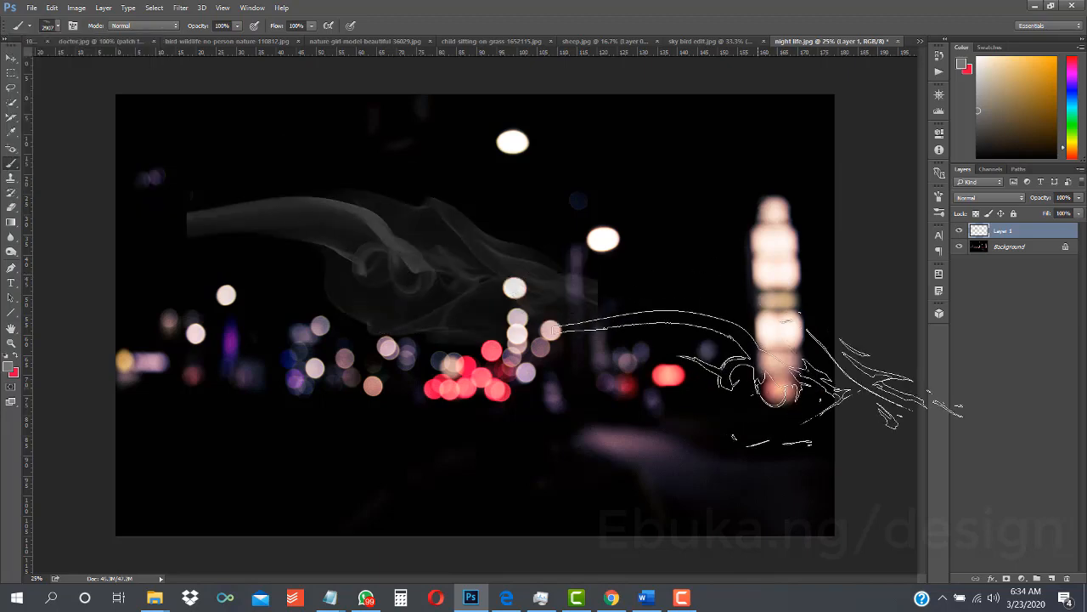
left_click(401, 463)
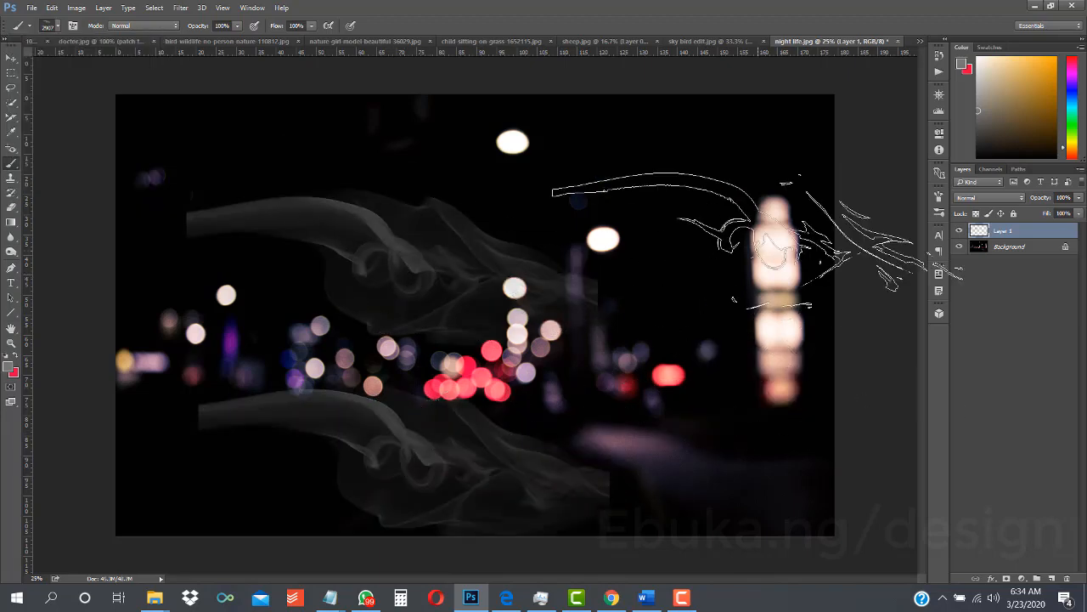
key("ctrl+alt+z")
key("ctrl+alt+z")
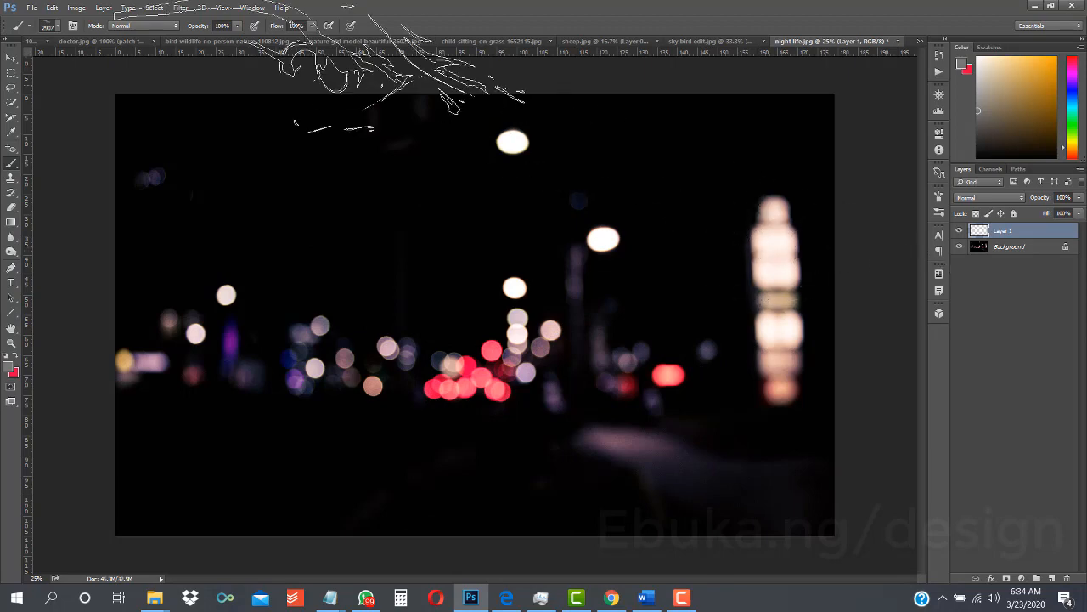
- Choose the recently used 796 px brush and test one gray dab in the photo's upper area, undoing the dab
left_click(58, 25)
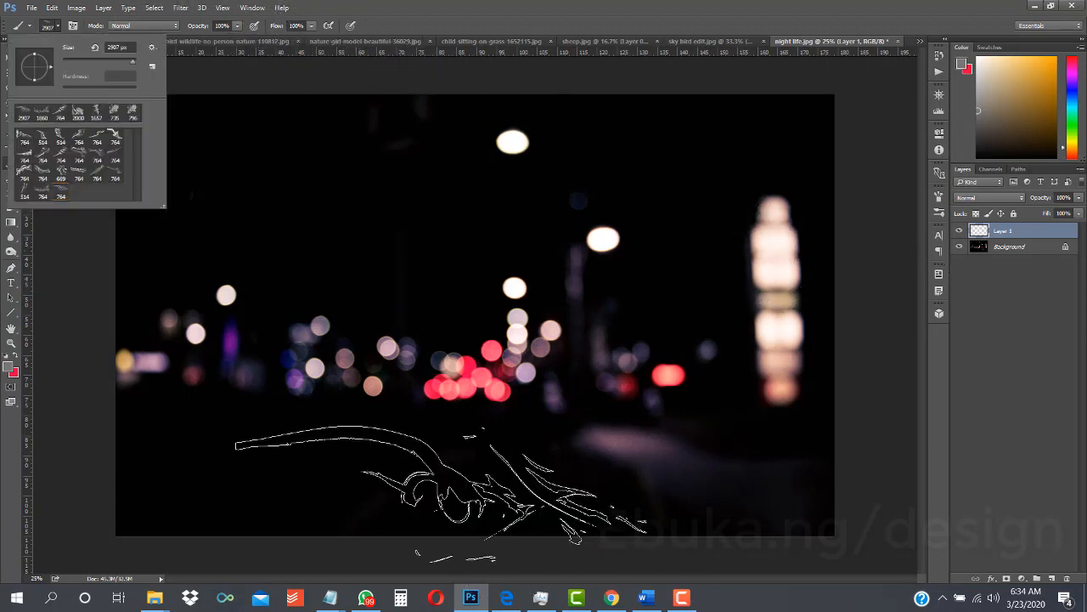
left_click(132, 112)
left_click(366, 229)
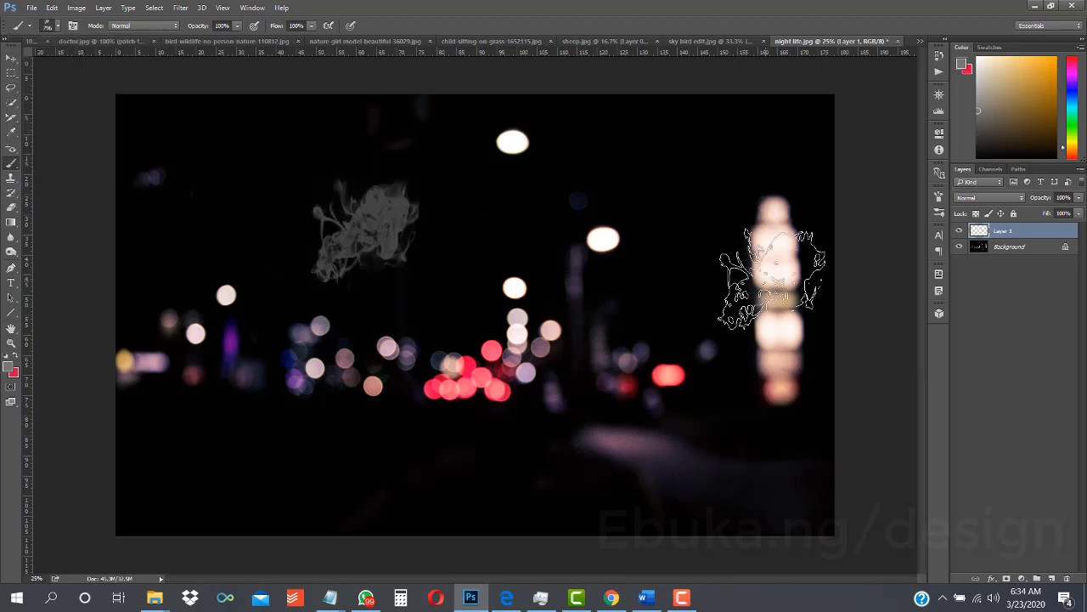
key("ctrl+z")
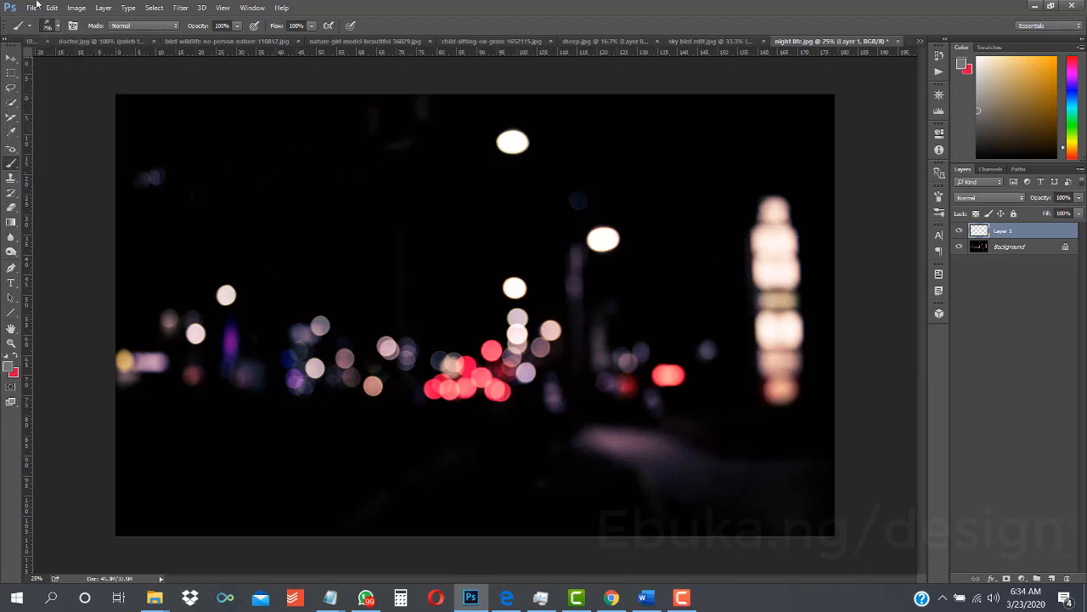
- Replace the current brush presets with the BloodBrushes4 set
left_click(53, 25)
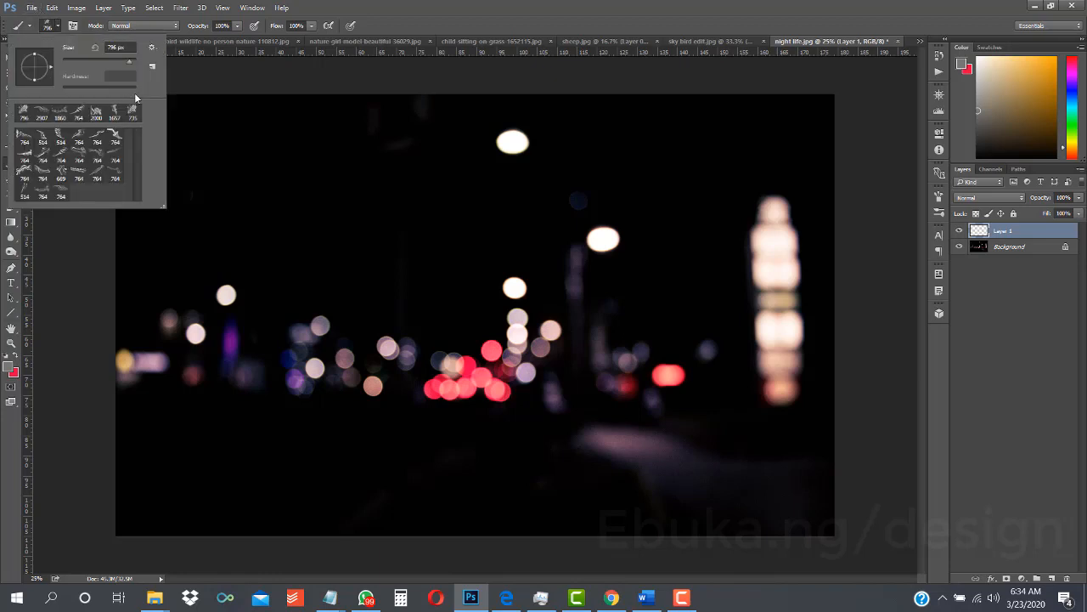
left_click(151, 50)
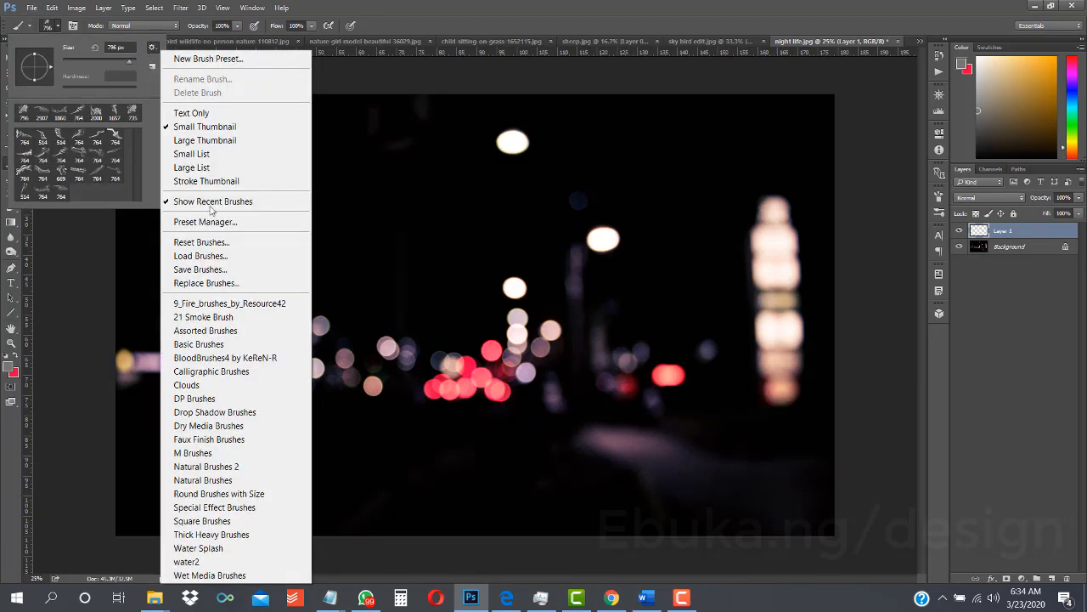
left_click(253, 357)
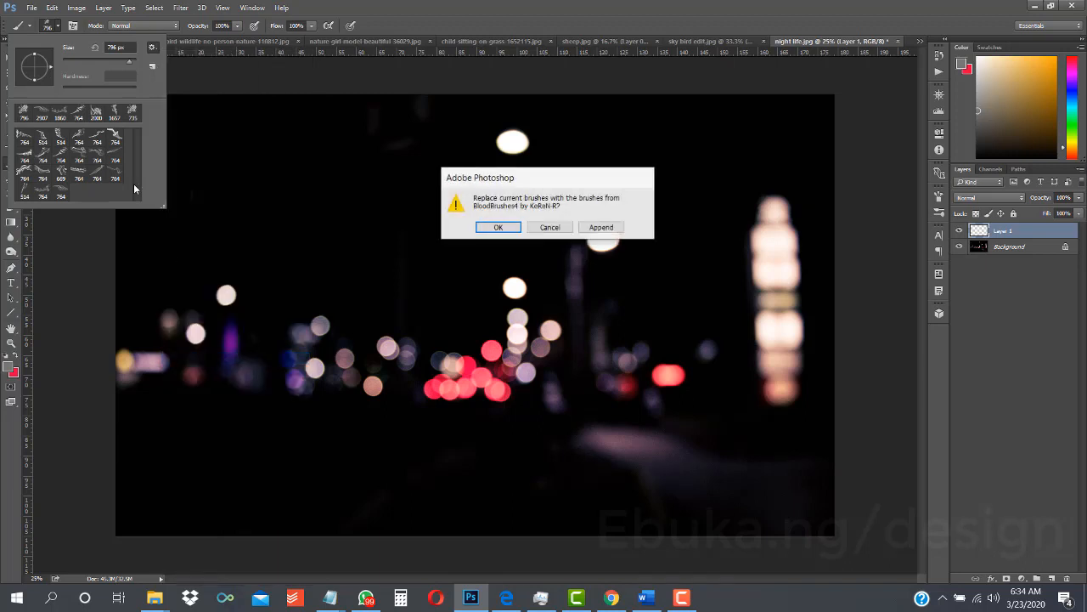
left_click(507, 225)
left_click(58, 29)
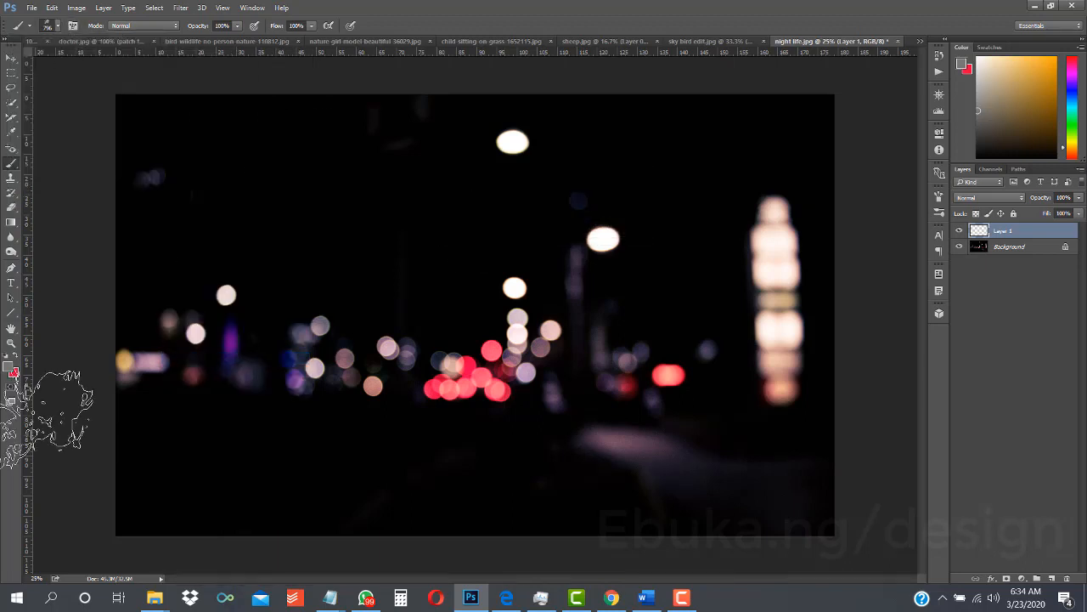
- Set the foreground color to the blood red d91427
left_click(9, 366)
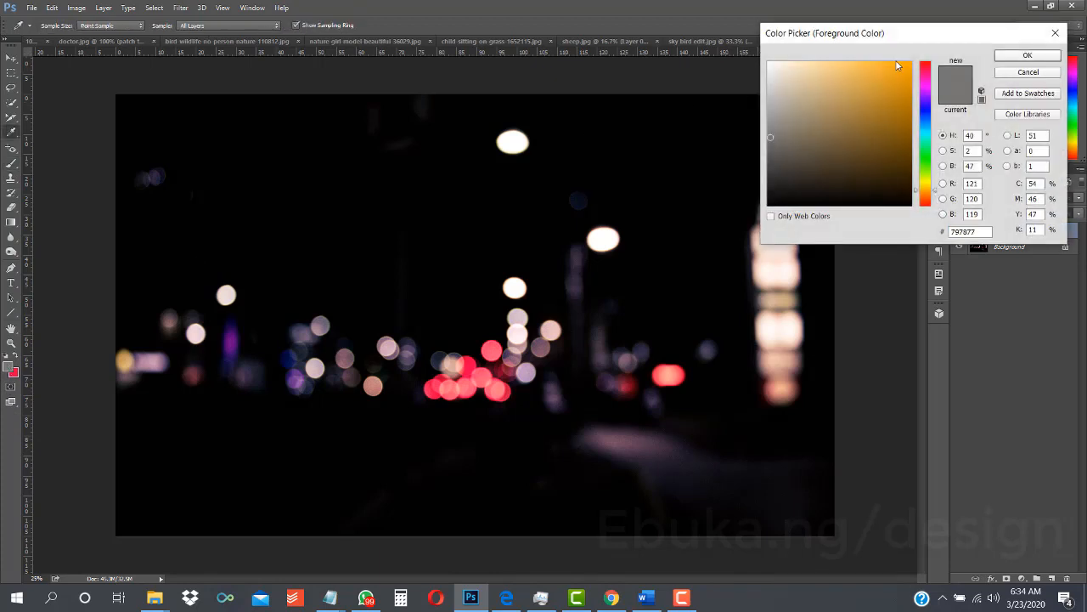
left_click(924, 66)
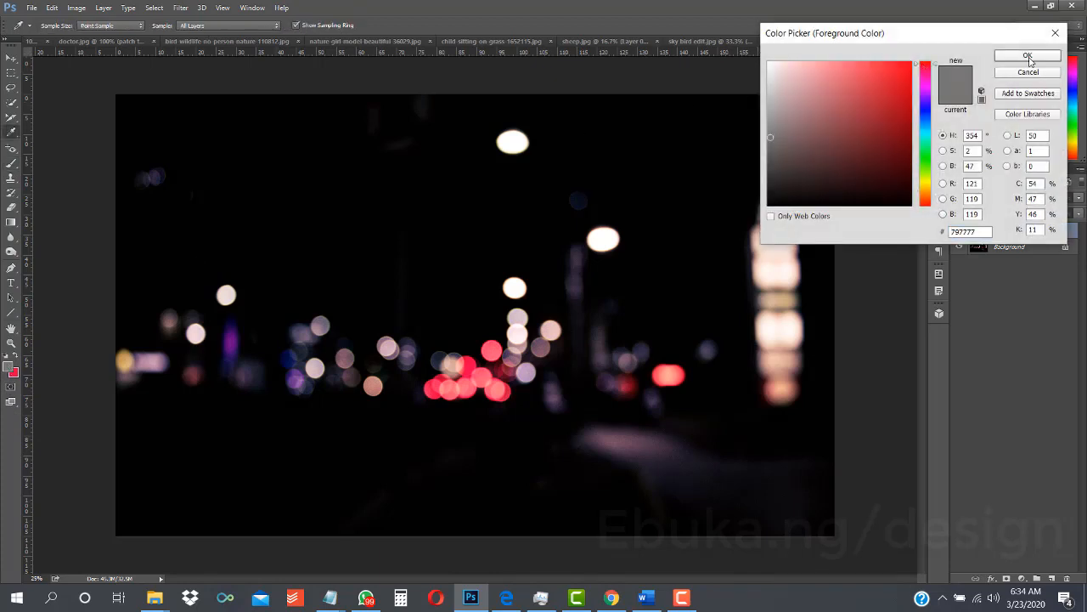
left_click(902, 66)
left_click_drag(900, 66, 899, 83)
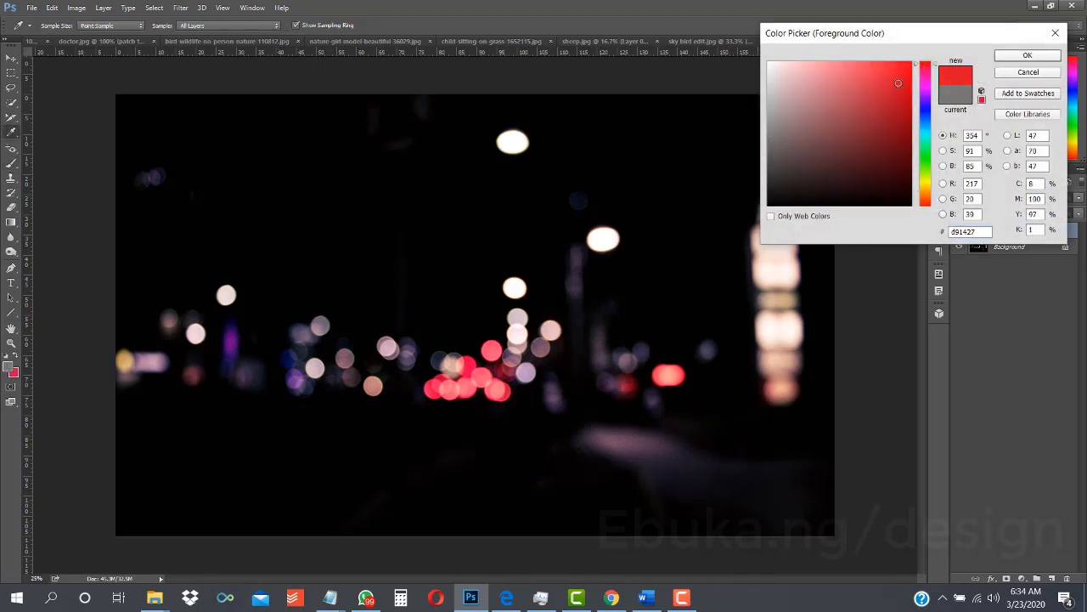
left_click(1027, 54)
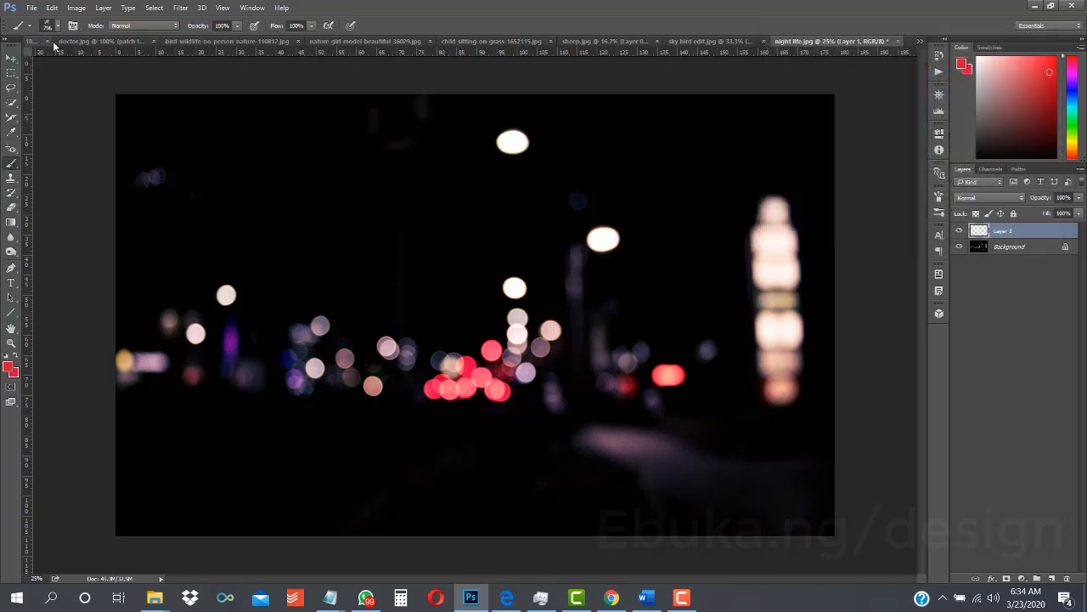
- Enlarge the 796 px brush to about 2558 px and test one red dab on the photo, undoing the dab
left_click(57, 28)
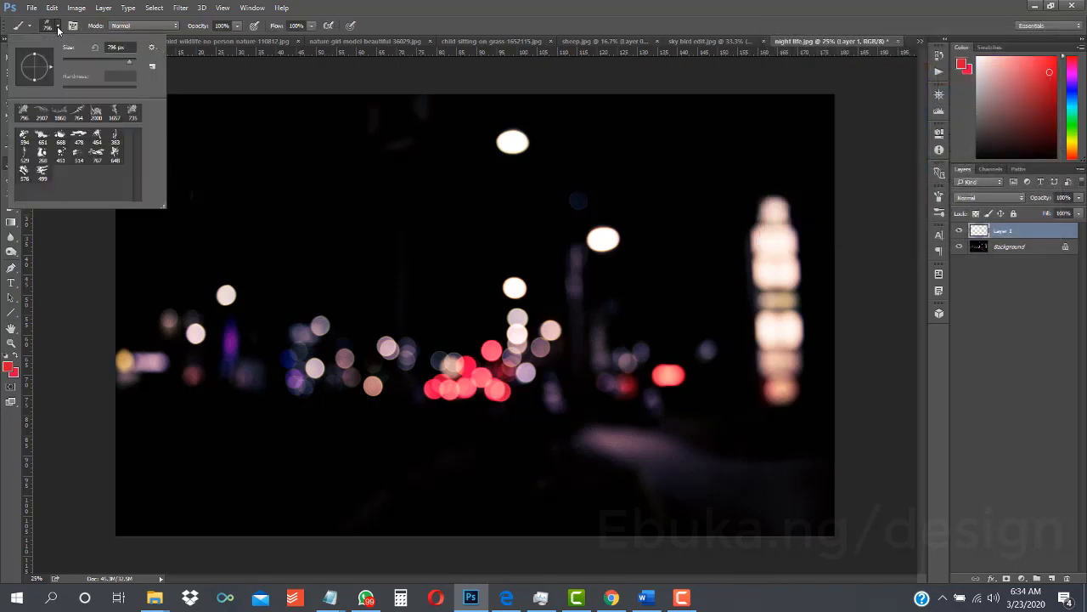
left_click(133, 61)
left_click(374, 247)
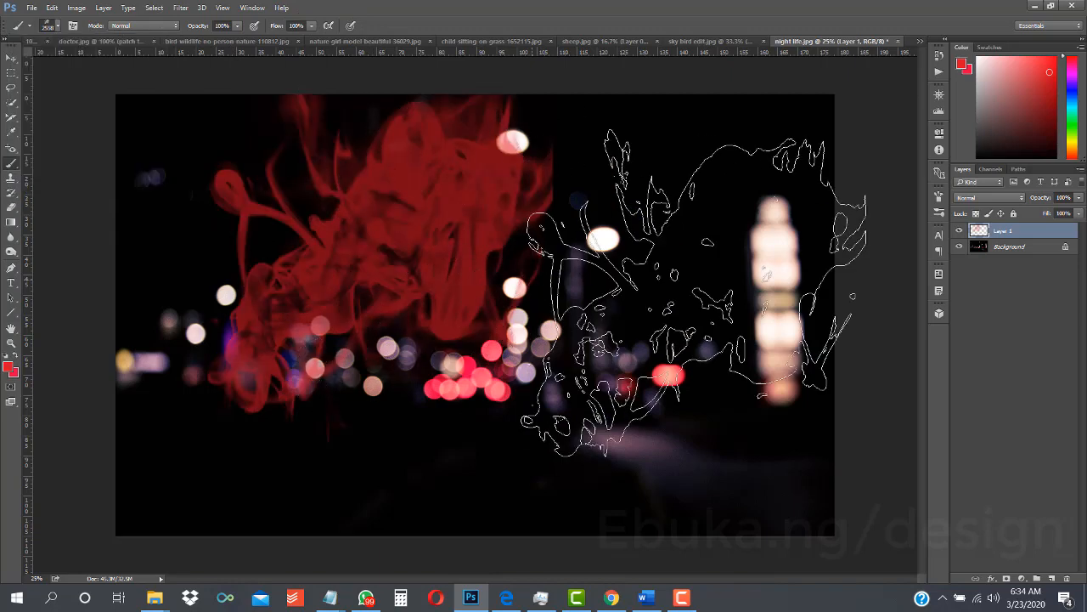
key("ctrl+z")
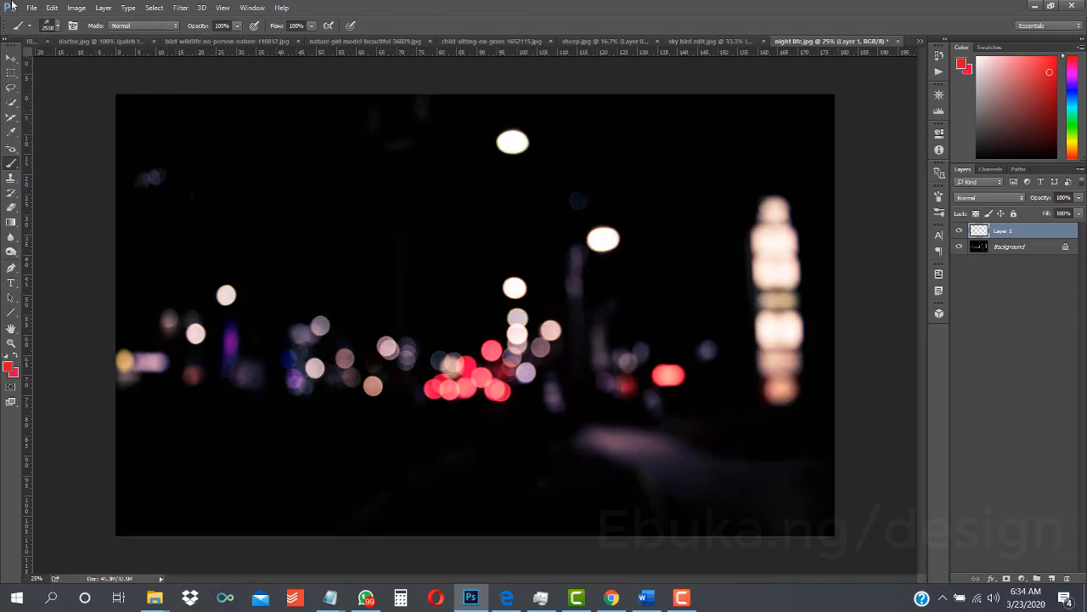
- Choose the 499 px blood brush at 1860 px and test one red dab in the photo's upper area, undoing the dab
left_click(57, 27)
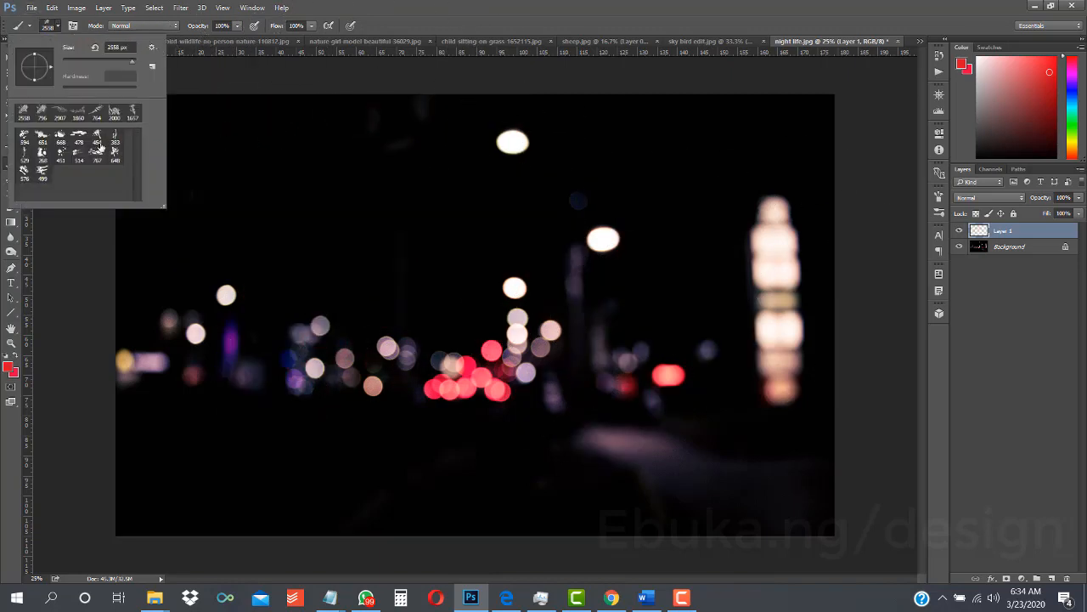
left_click(42, 158)
left_click(78, 155)
left_click(42, 172)
left_click(375, 243)
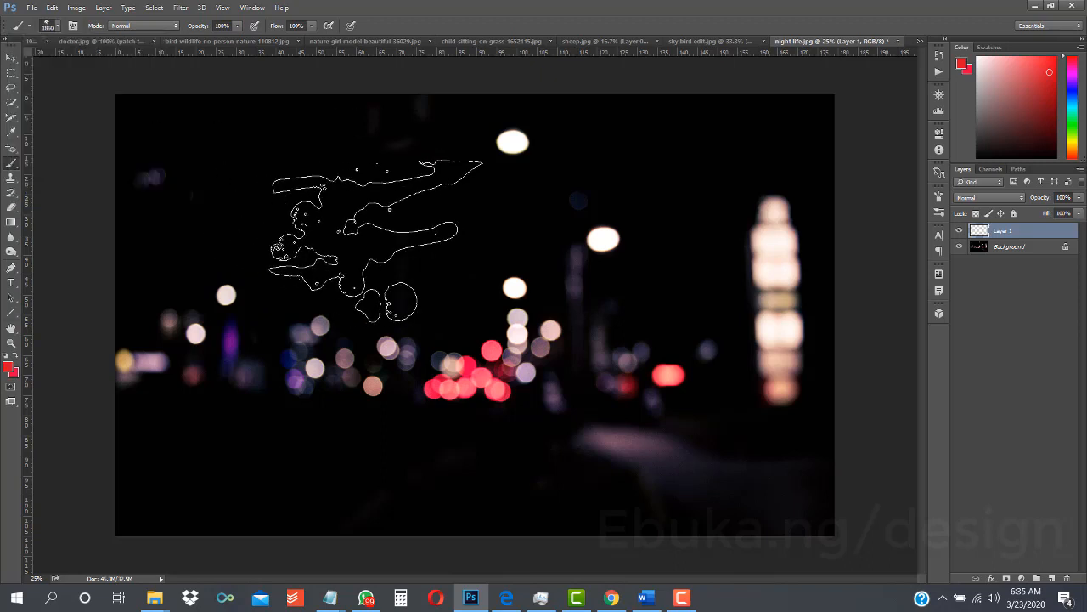
left_click(372, 240)
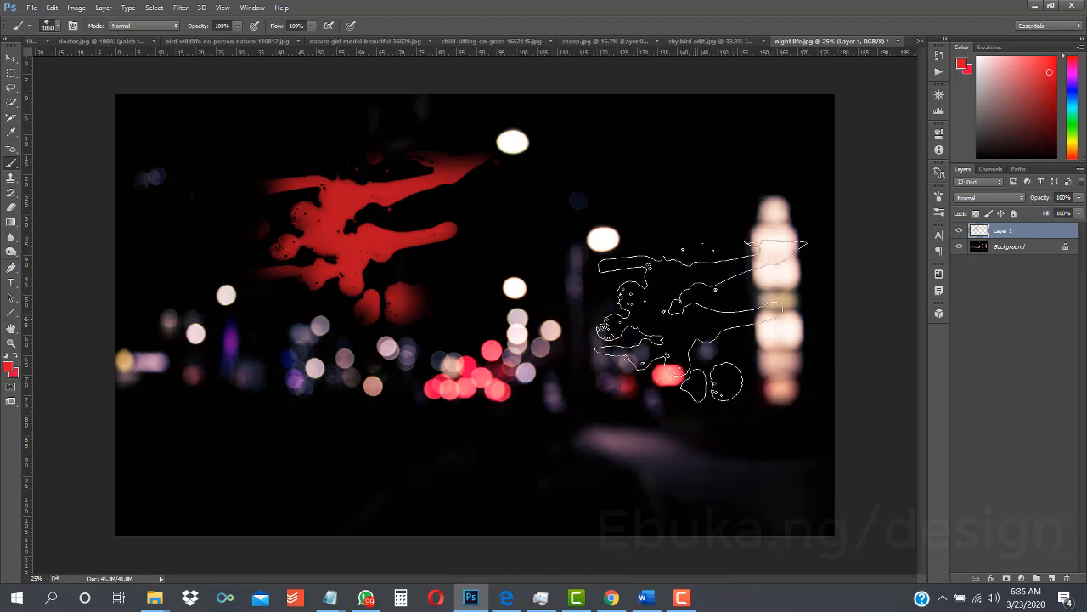
key("ctrl+z")
- Add a new layer above Layer 1 and fill it with white at 100% opacity
key("ctrl+shift+n")
key("Return")
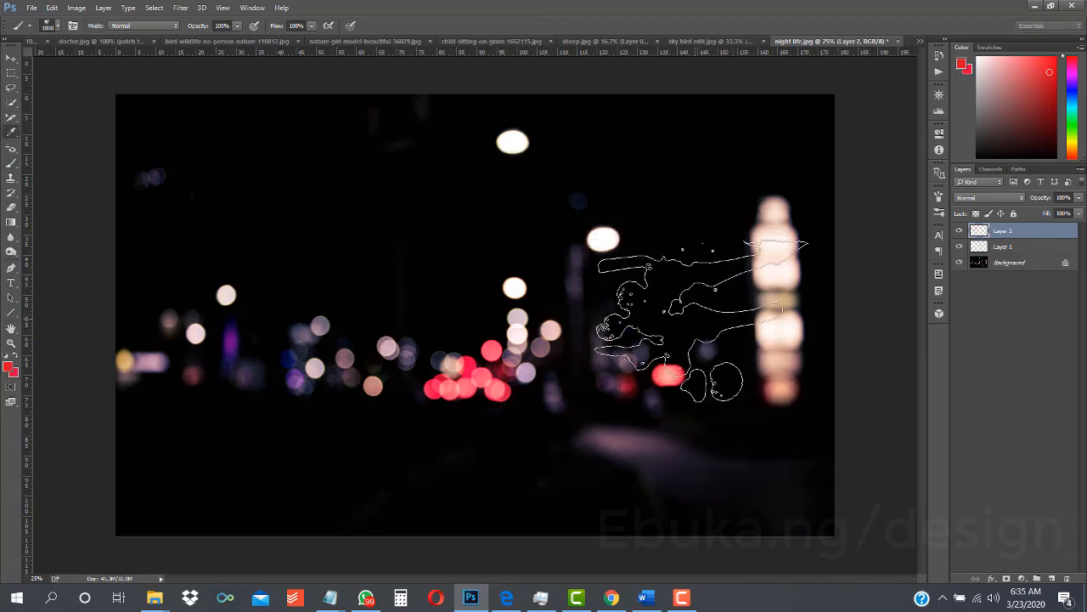
key("shift+F5")
left_click(621, 175)
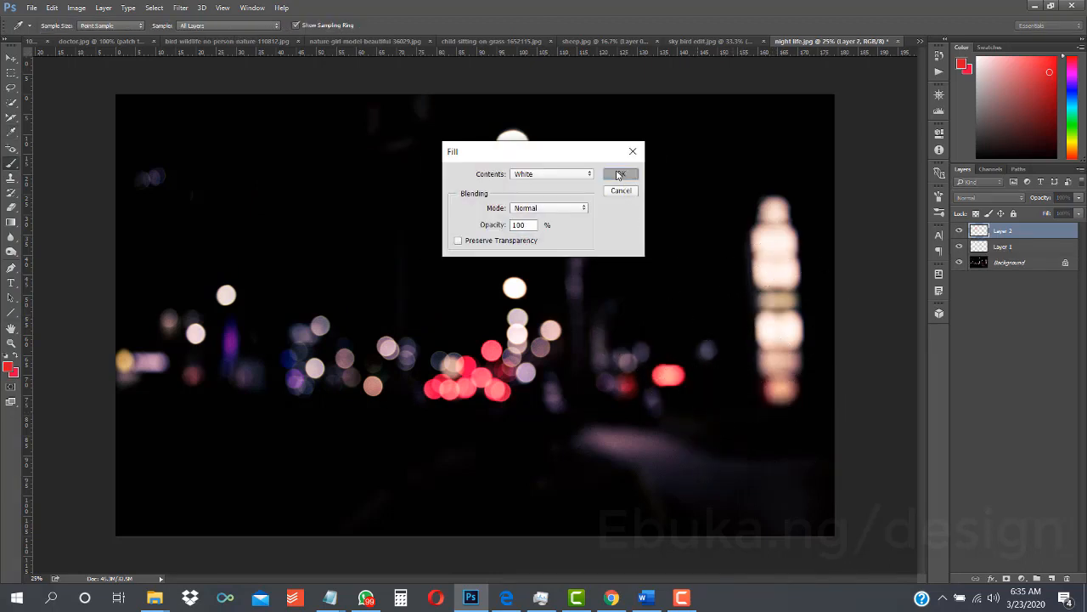
- Test one red dab of the 1860 px blood brush on the white layer, undoing the dab
key("b")
left_click(448, 272)
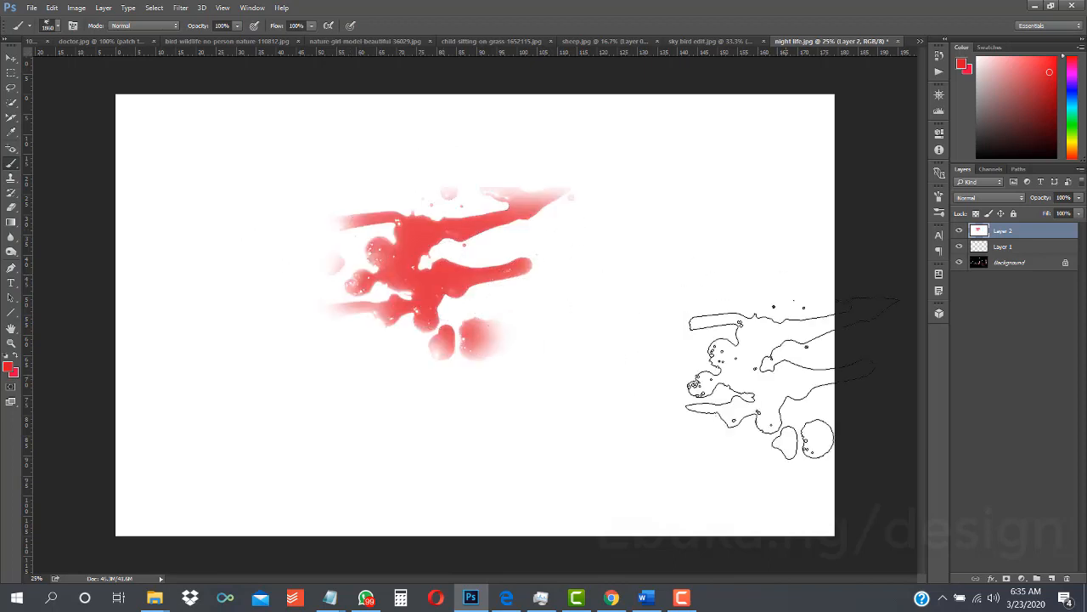
key("ctrl+z")
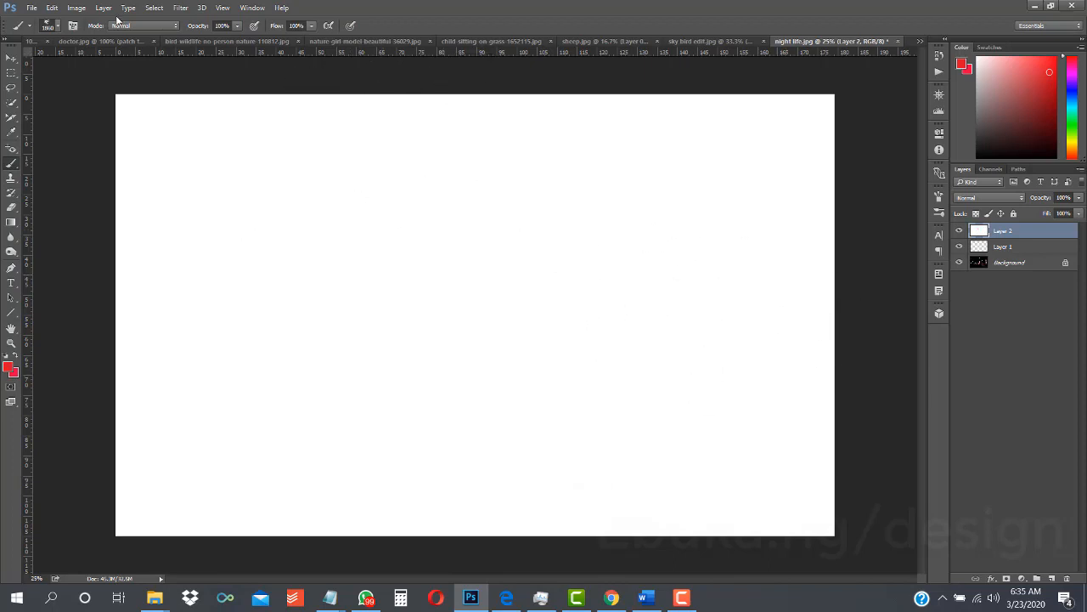
- Choose the 268 px blood brush and test one red dab on the white layer, undoing the dab
left_click(58, 28)
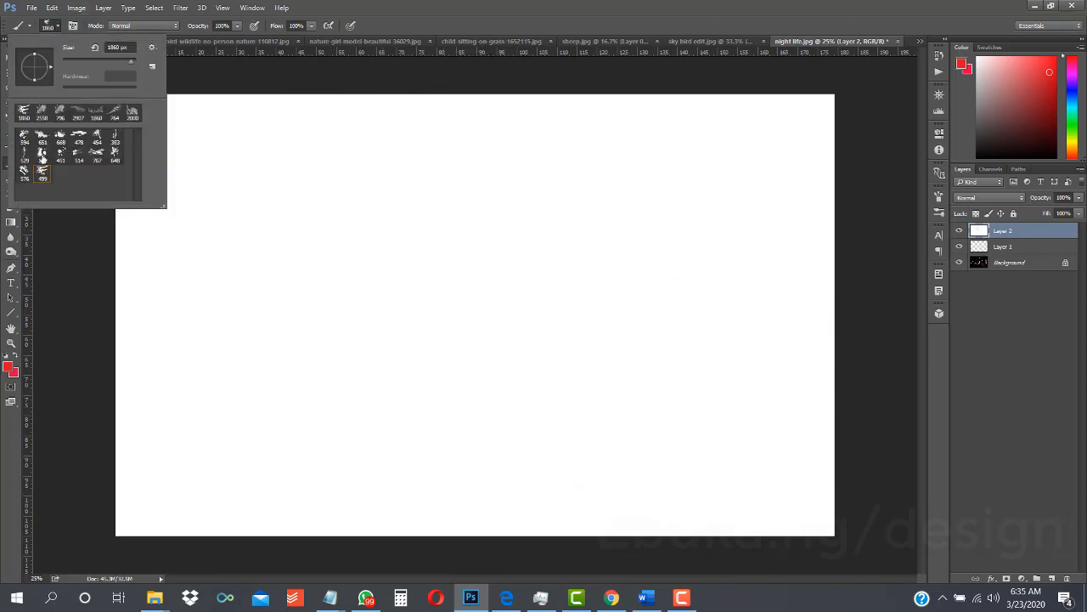
left_click(43, 153)
left_click(393, 326)
key("ctrl+z")
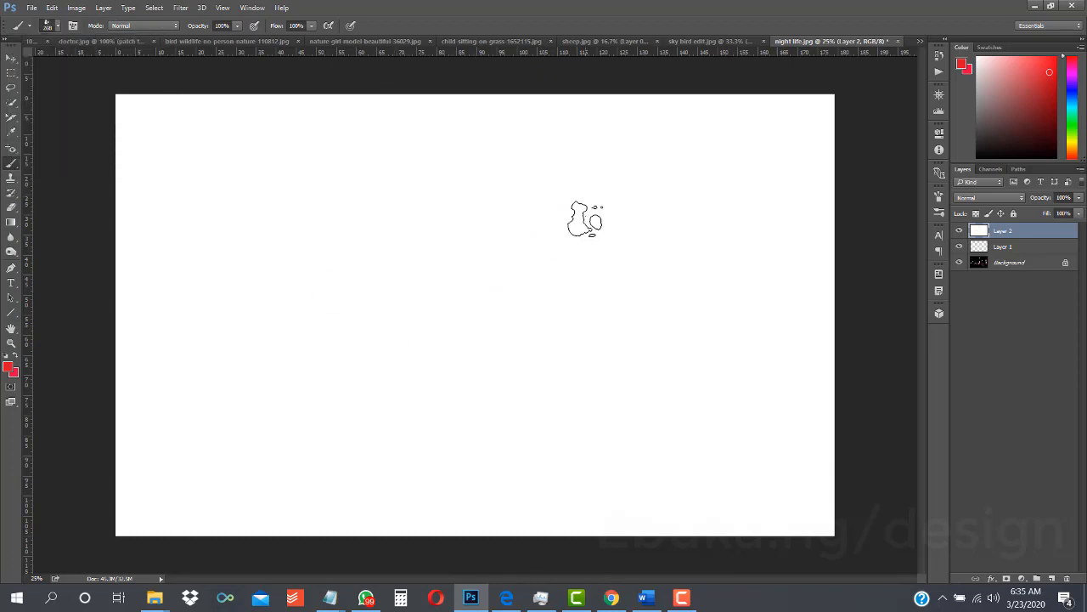
- Choose the 767 px blood brush and enlarge it to 1163 px
left_click(59, 27)
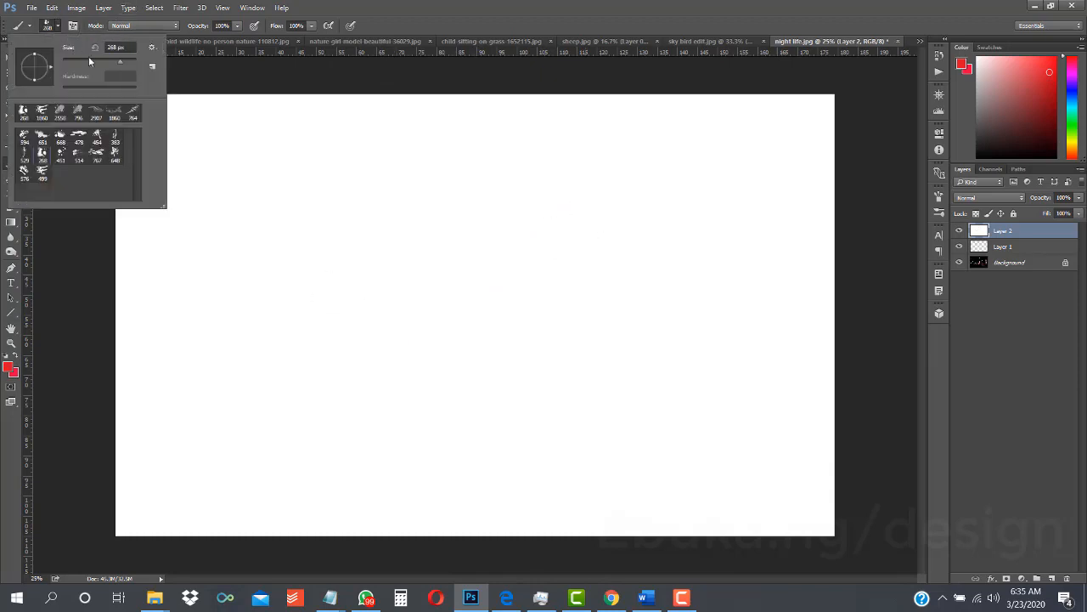
left_click_drag(126, 64, 133, 63)
left_click(97, 153)
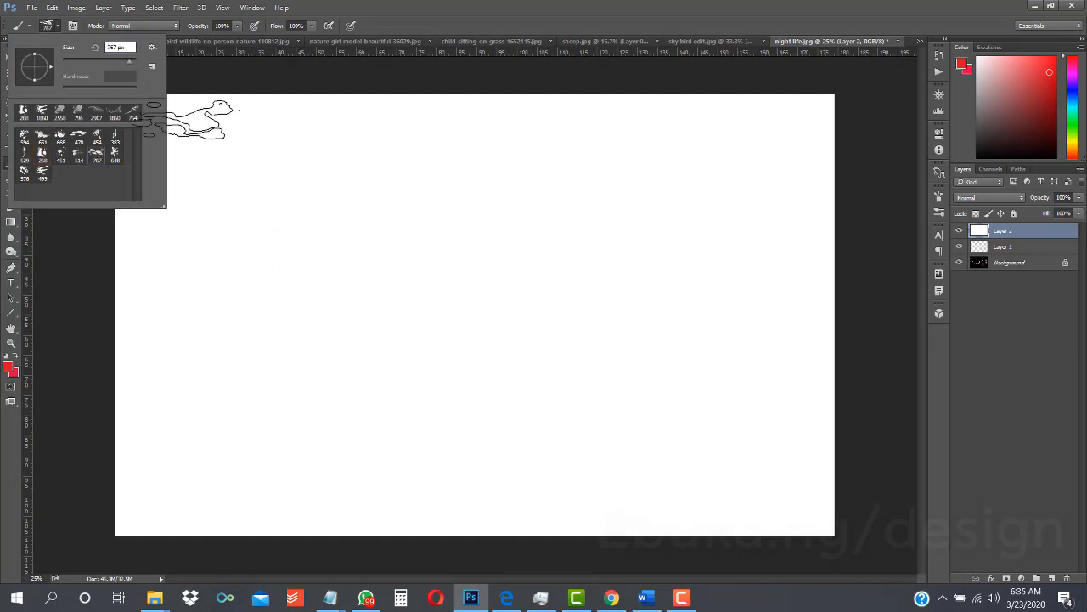
left_click(130, 59)
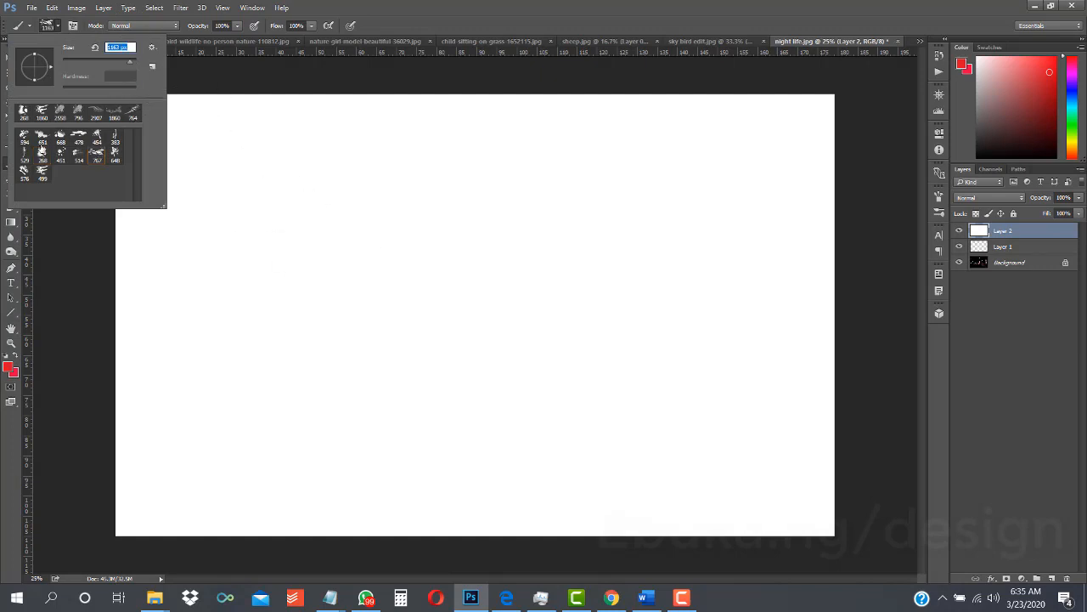
- Choose the 499 px blood brush at 1163 px and test one red dab on the white layer, undoing the dab
left_click(37, 172)
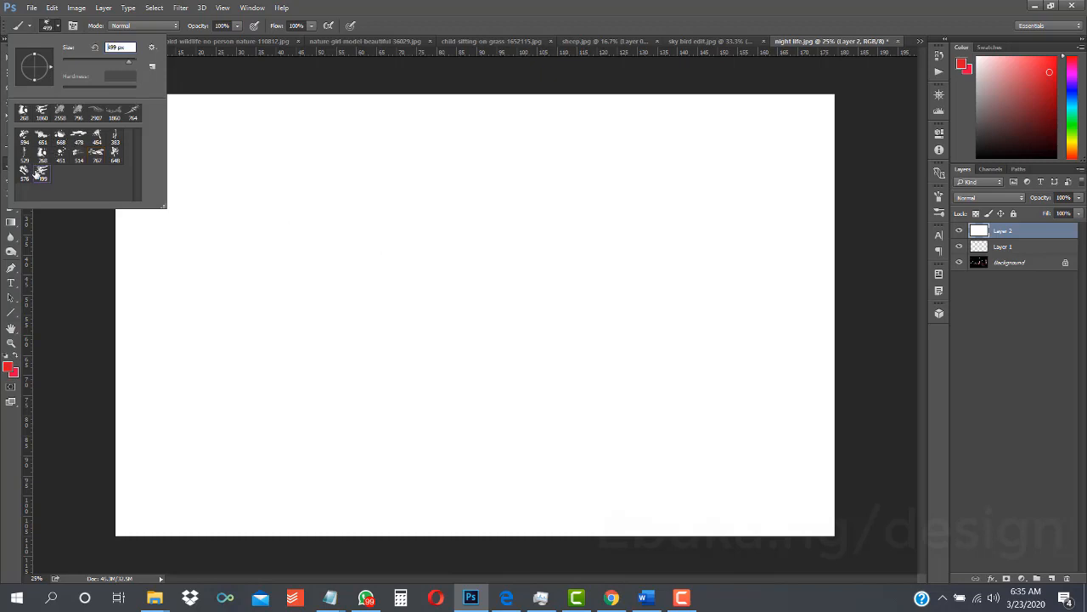
left_click(130, 59)
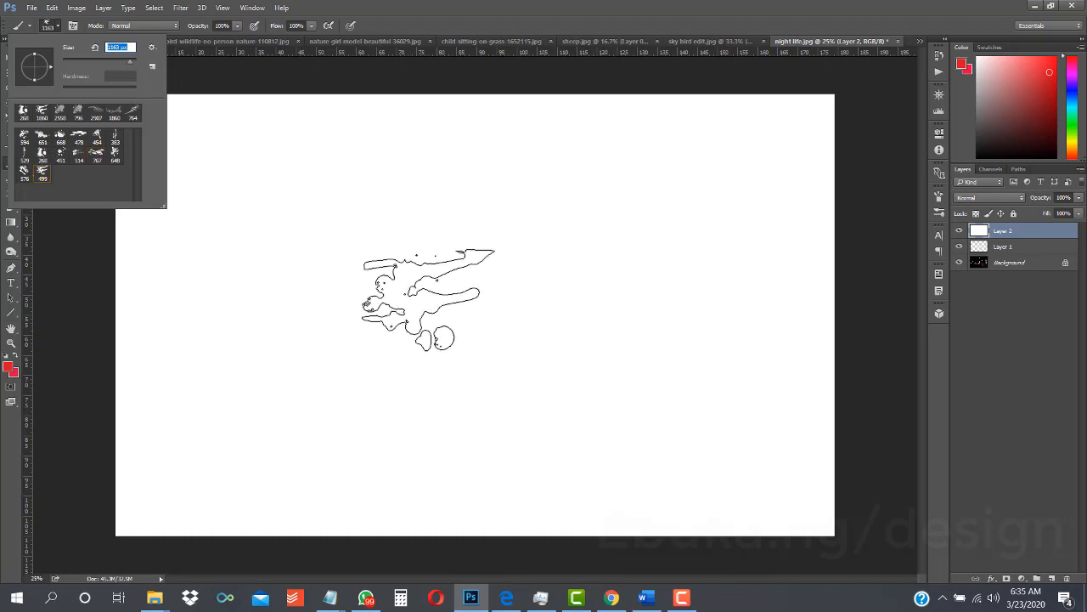
left_click(406, 290)
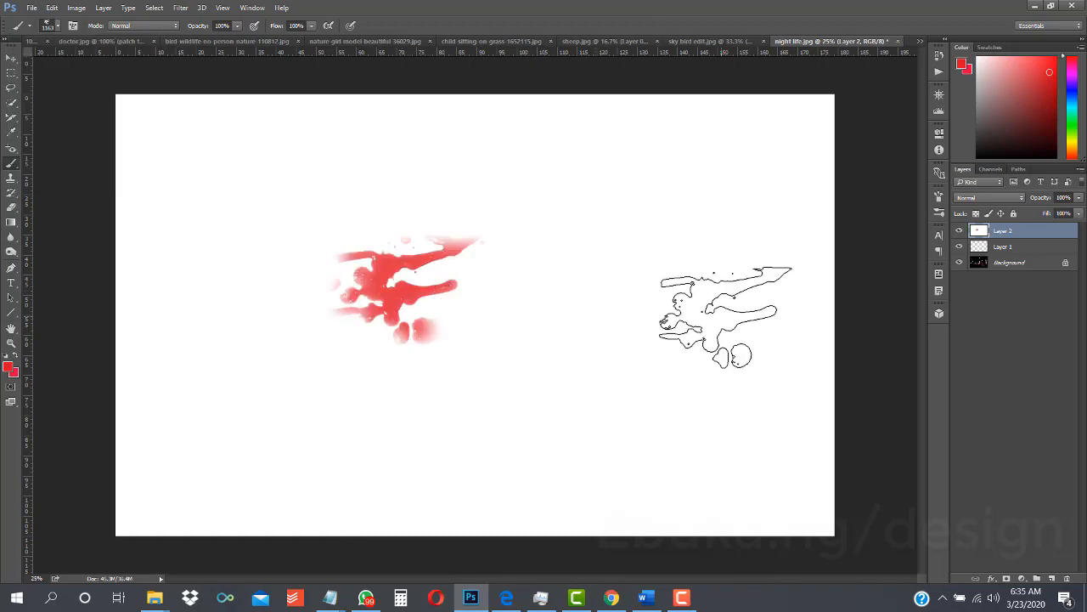
key("ctrl+z")
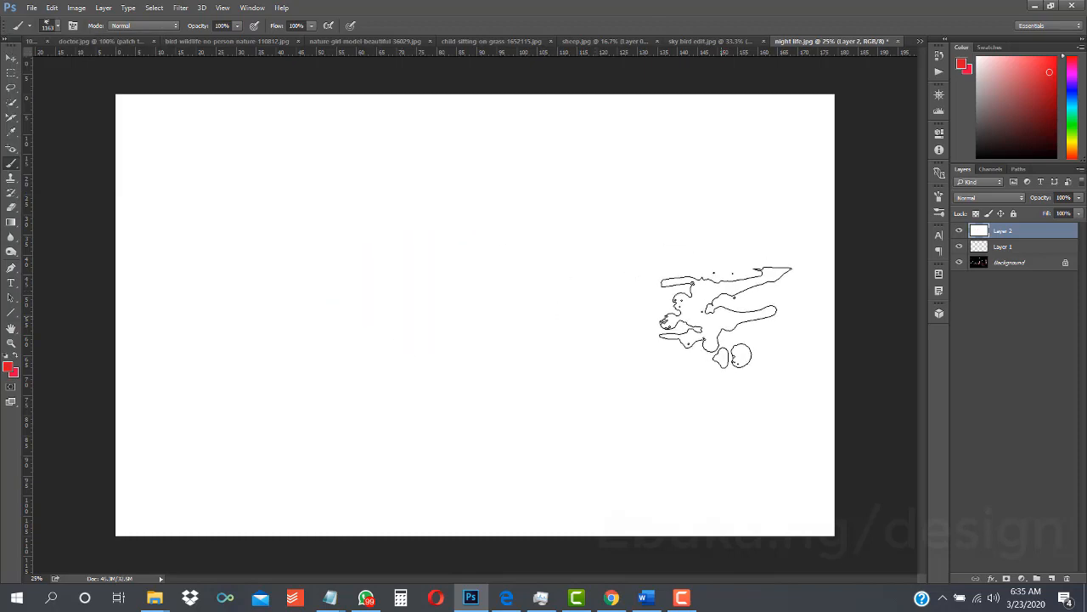
- Choose the 651 px blood brush, enlarge it to 2209 px and test one red dab on the white layer, undoing the dab
left_click(59, 28)
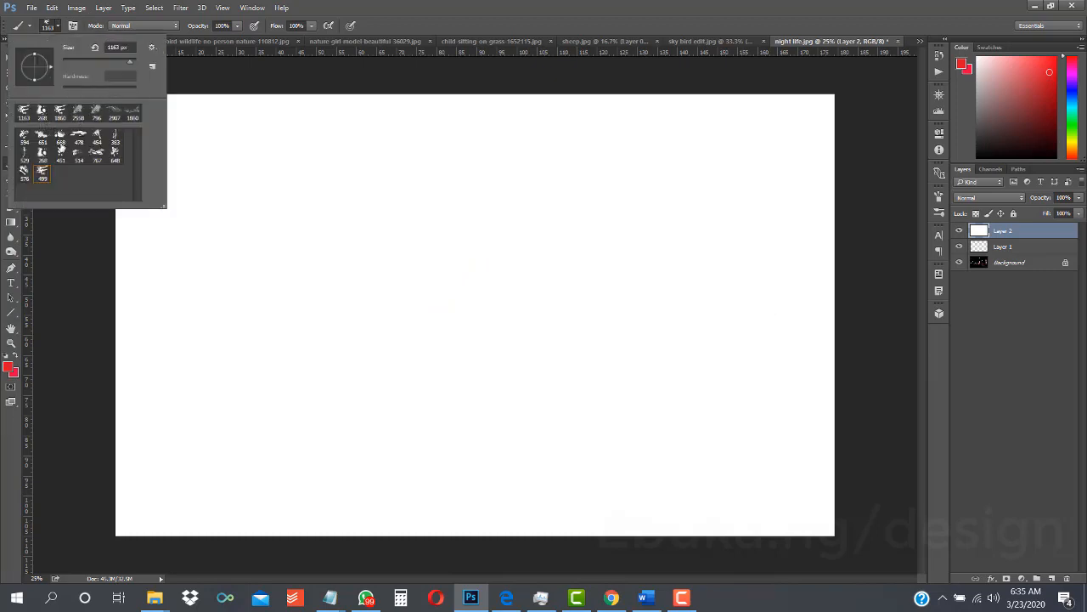
left_click(42, 138)
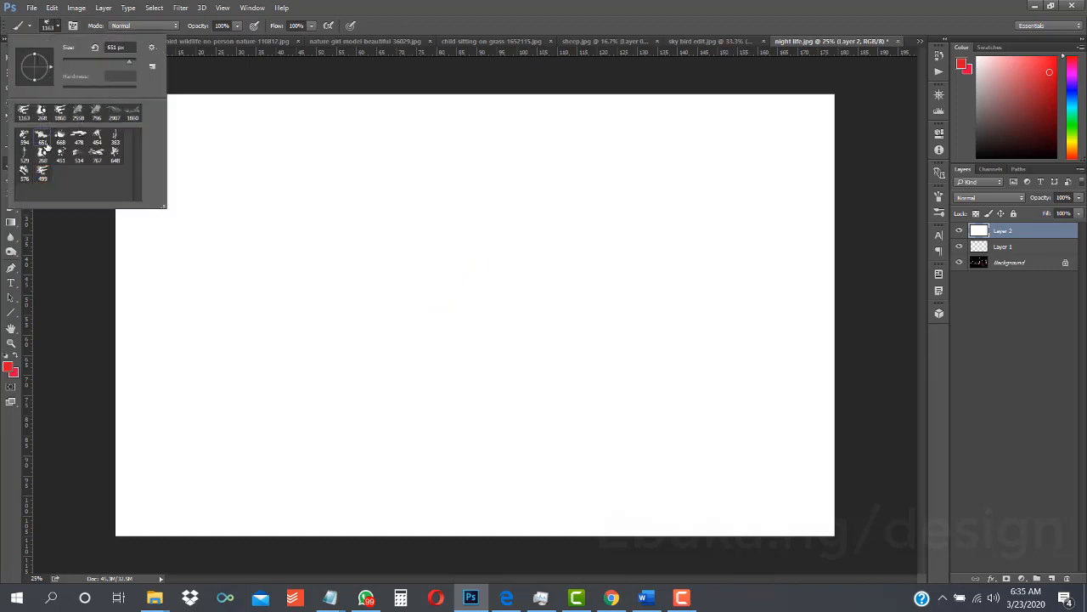
left_click(131, 64)
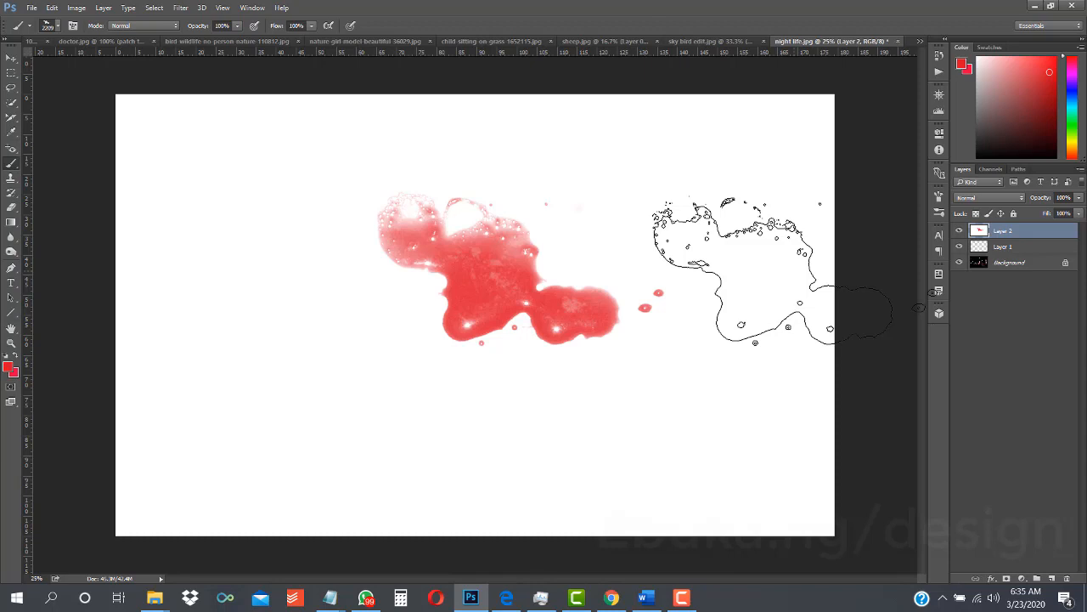
key("ctrl+z")
- Replace the current brushes with the Water Splash brush set
left_click(57, 26)
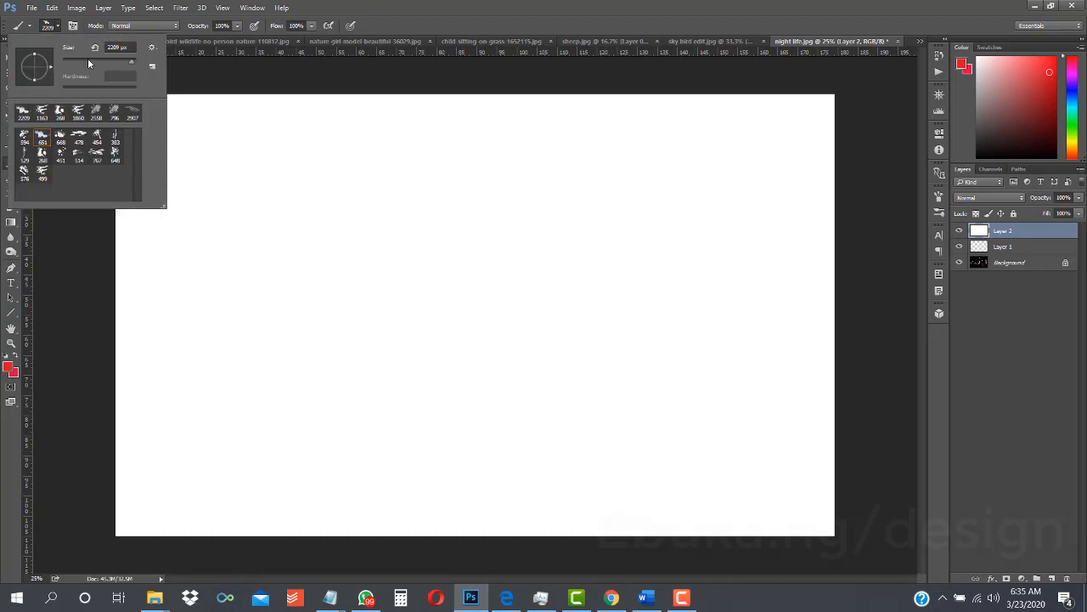
left_click(153, 49)
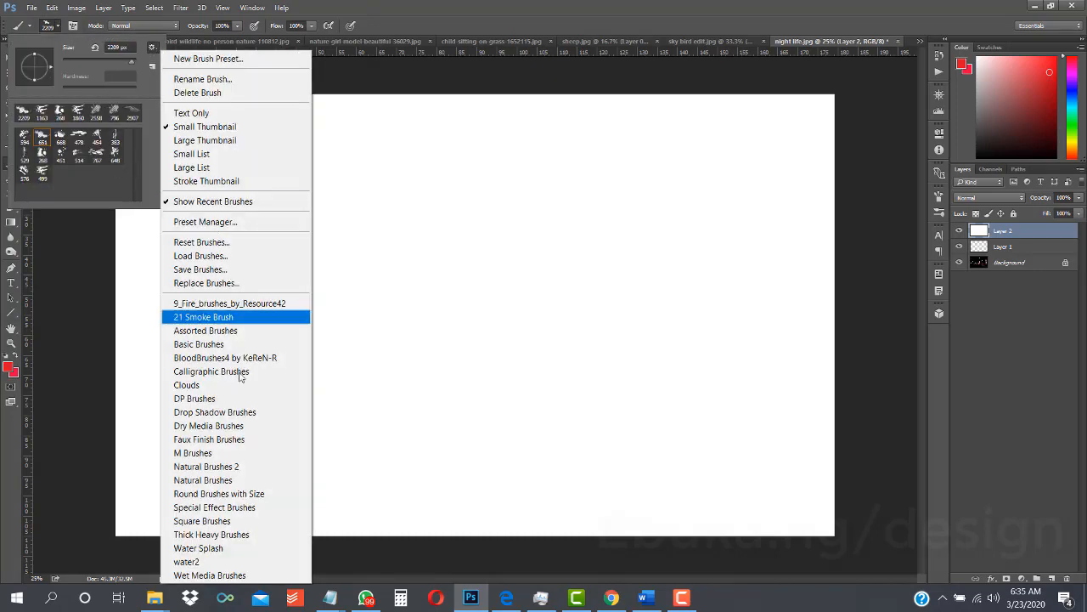
left_click(236, 549)
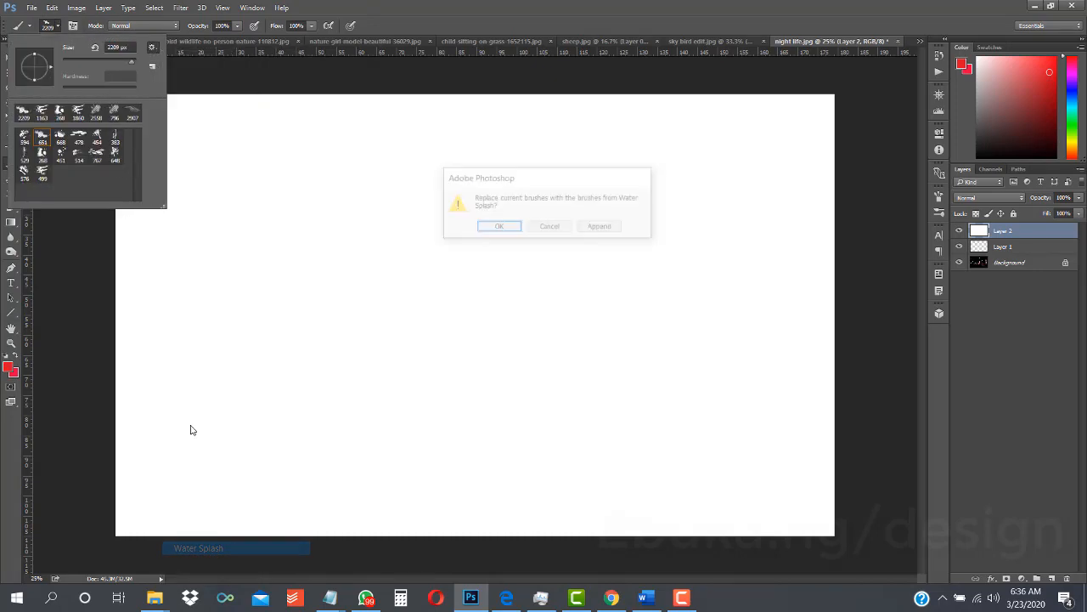
left_click(514, 230)
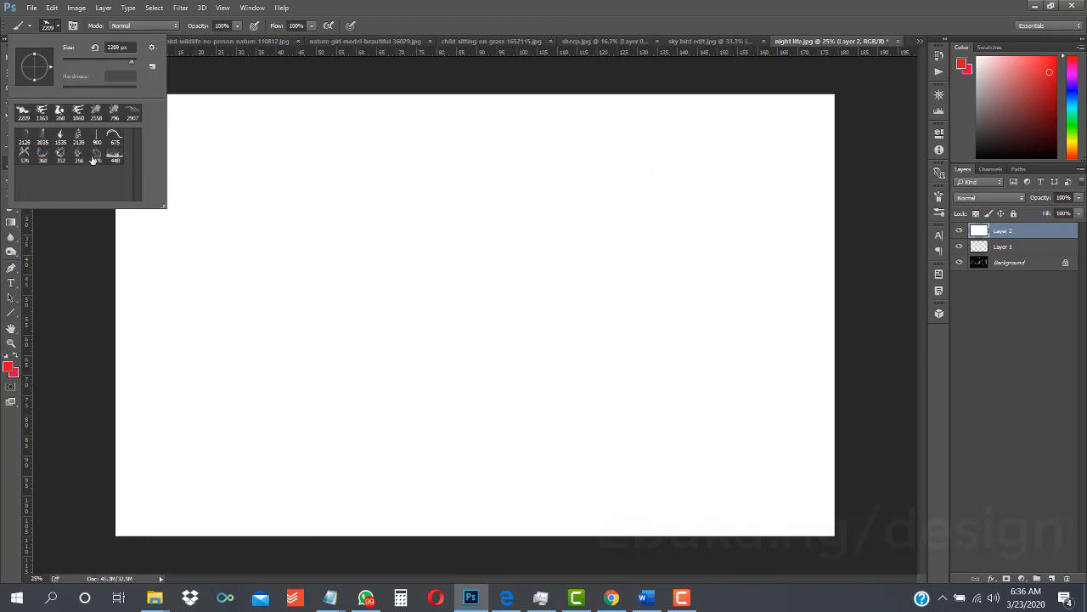
- Choose the 376 px water splash brush and enlarge it to 1163 px
left_click(97, 155)
left_click_drag(127, 65, 130, 61)
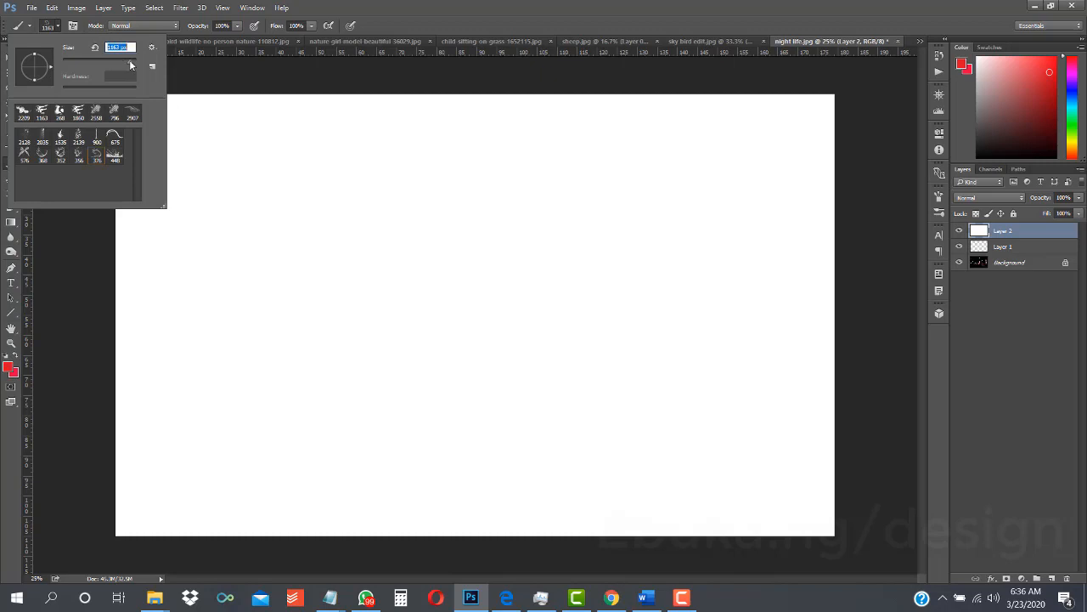
left_click(57, 26)
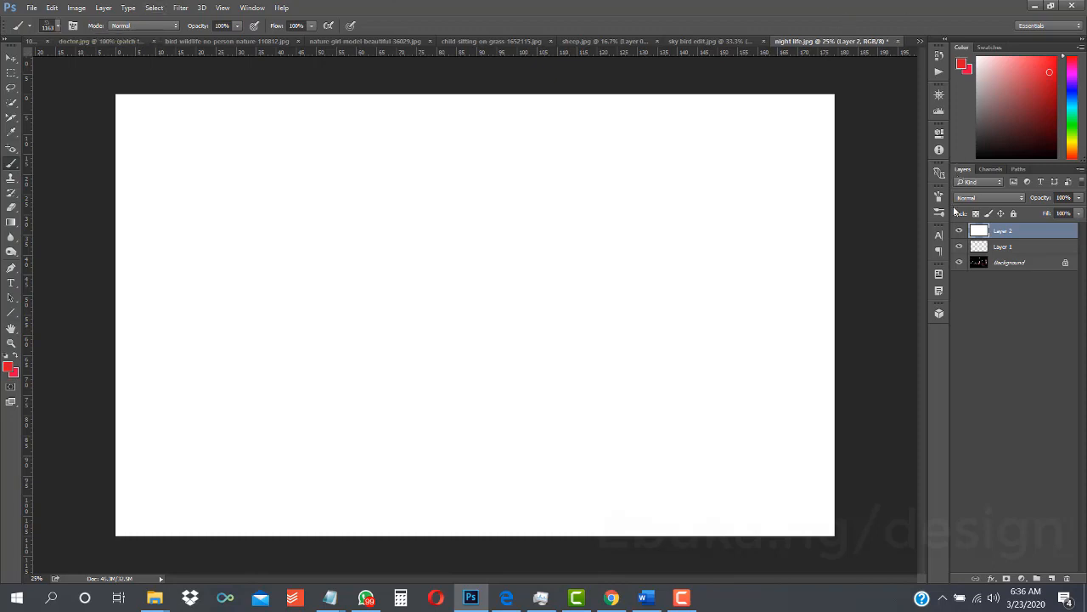
- Hide the white Layer 2 and test one red splash dab on Layer 1 over the night photo, undoing the dab
left_click(959, 231)
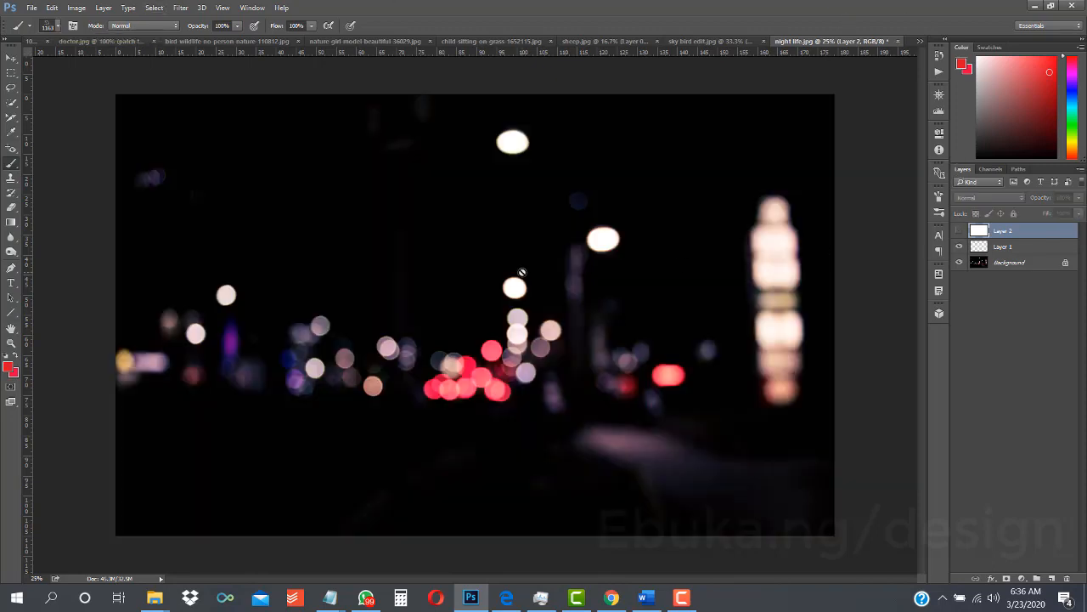
left_click(1011, 262)
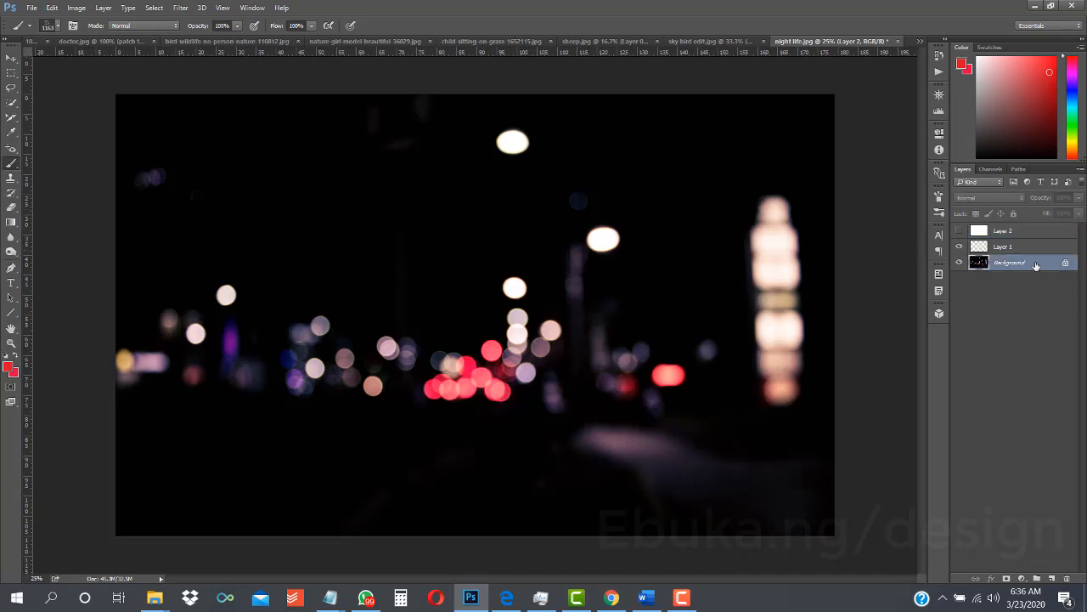
left_click(1005, 246)
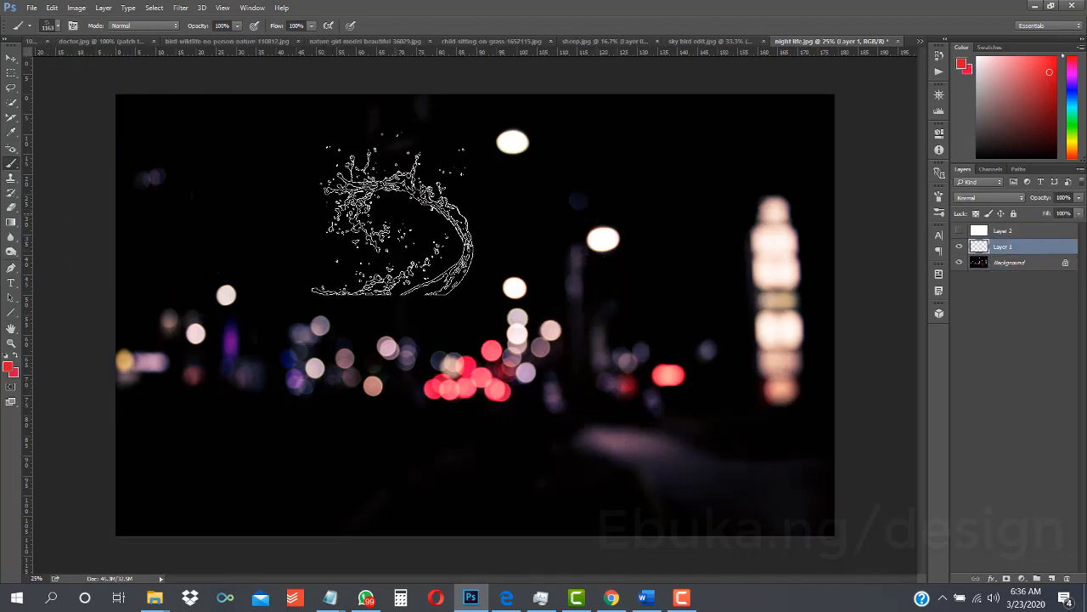
left_click(391, 213)
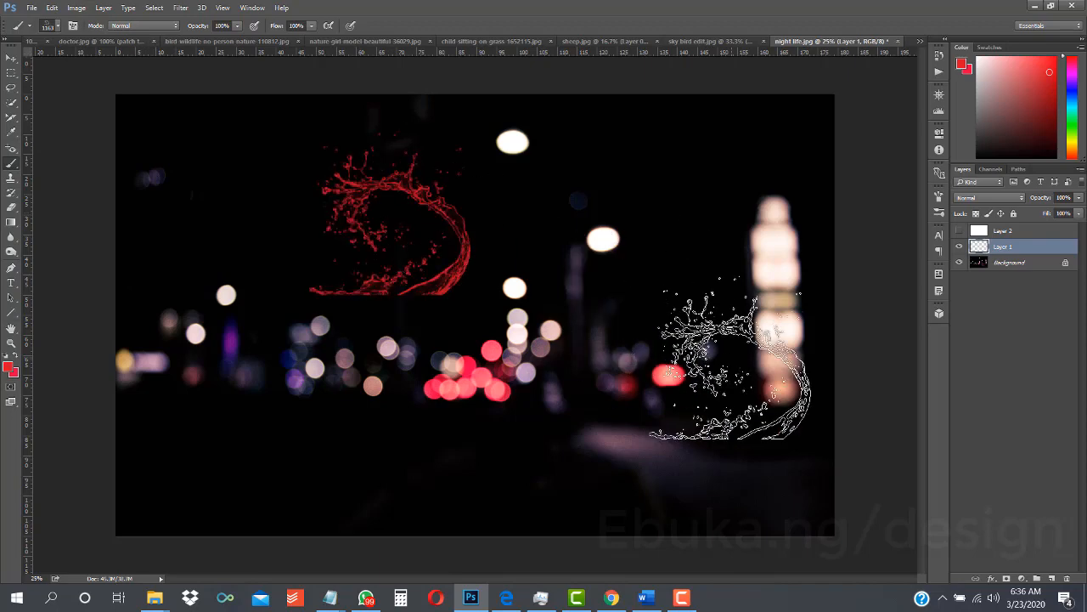
key("ctrl+z")
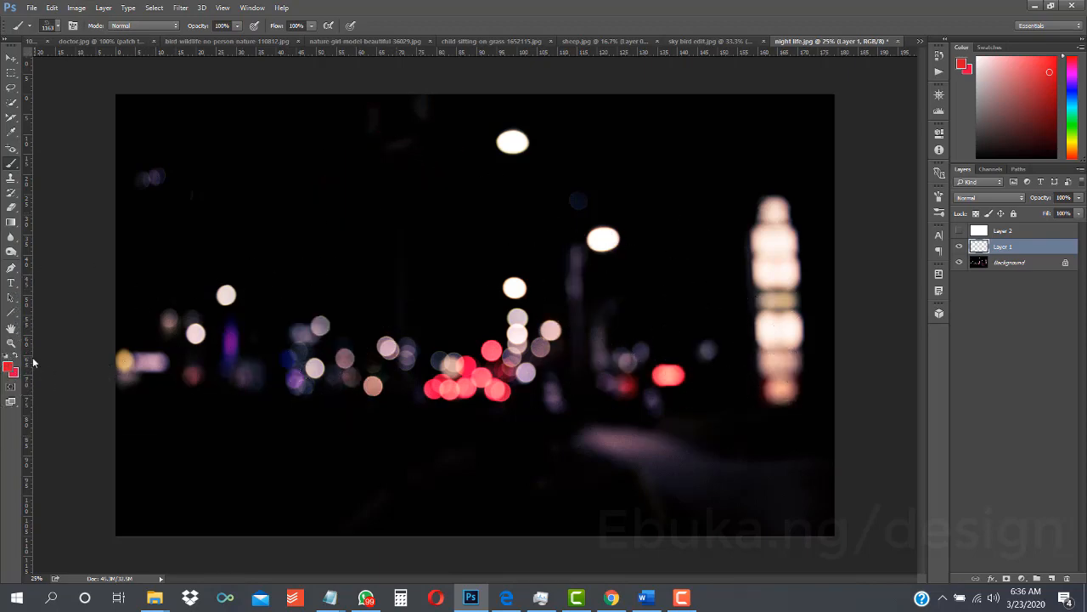
- Set the foreground color to blue #177beb and test one splash dab on Layer 1, undoing the dab
key("i")
left_click(9, 367)
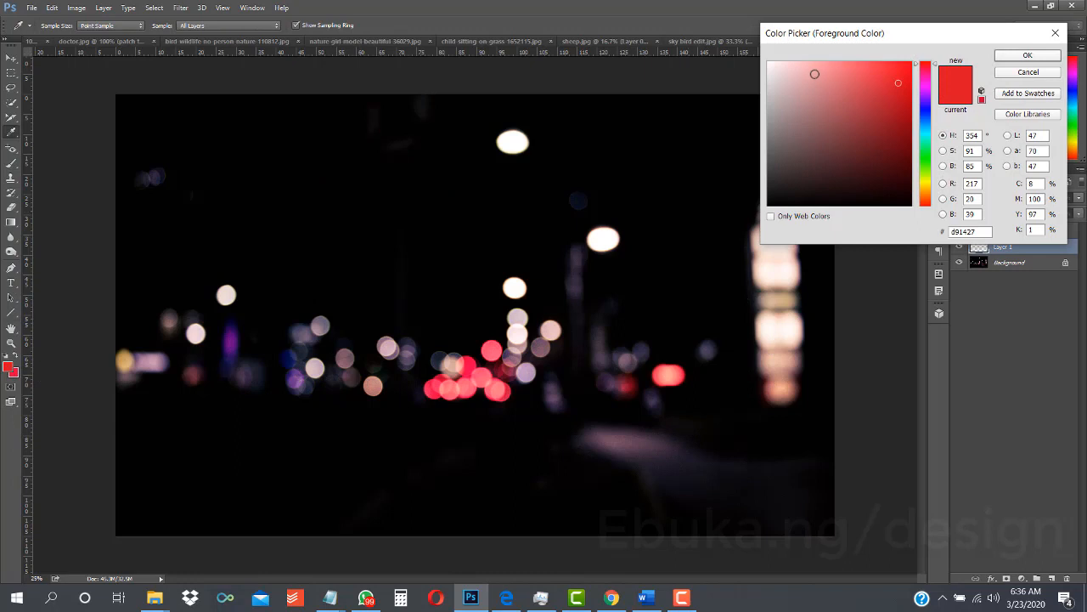
left_click(925, 113)
left_click(926, 119)
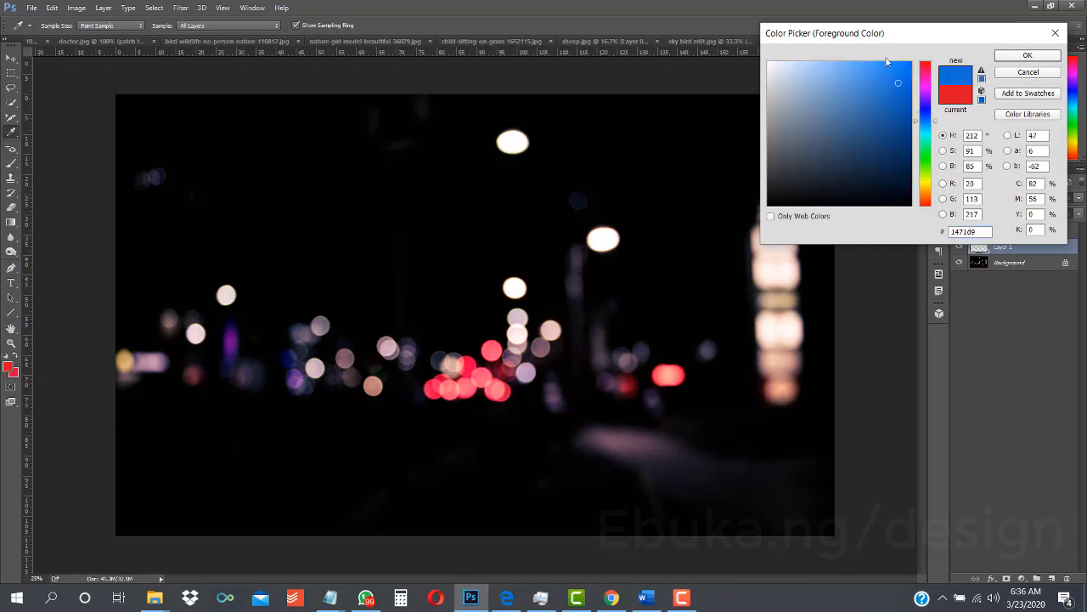
left_click(896, 65)
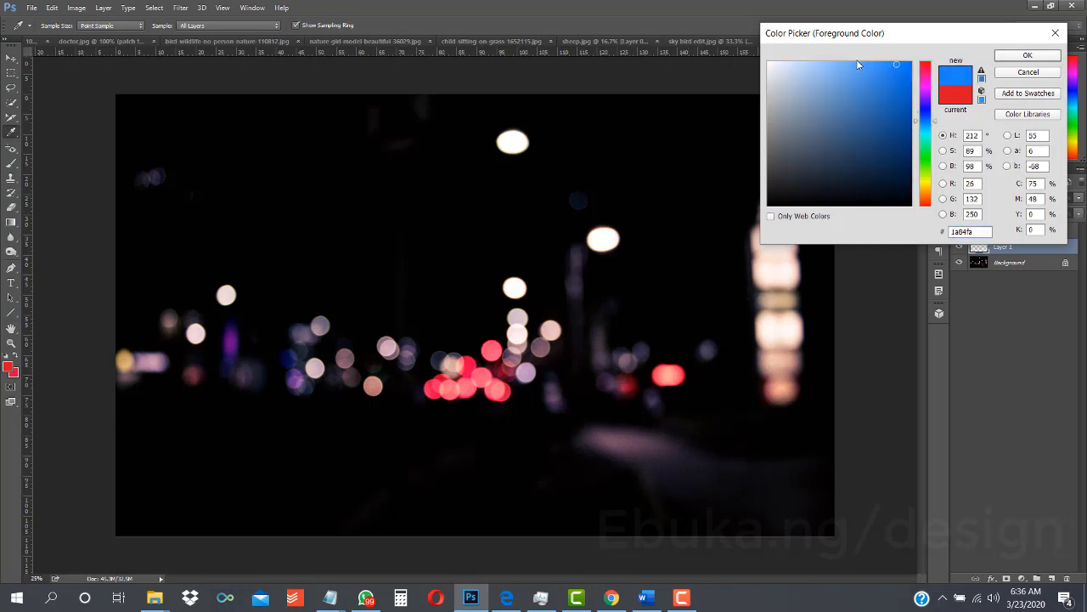
left_click(898, 73)
left_click(1028, 55)
left_click(287, 434)
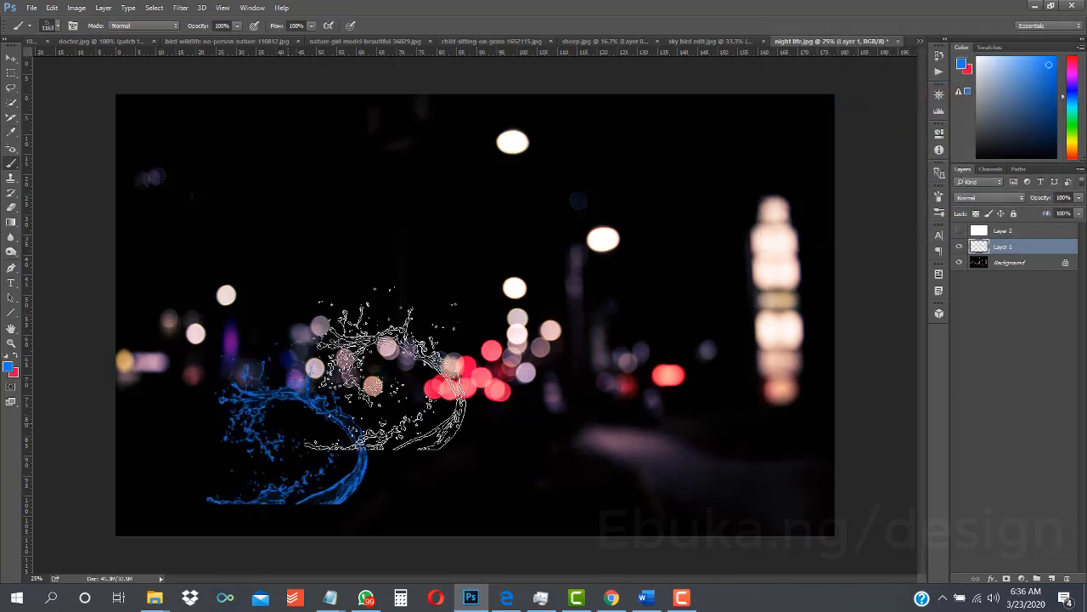
key("ctrl+z")
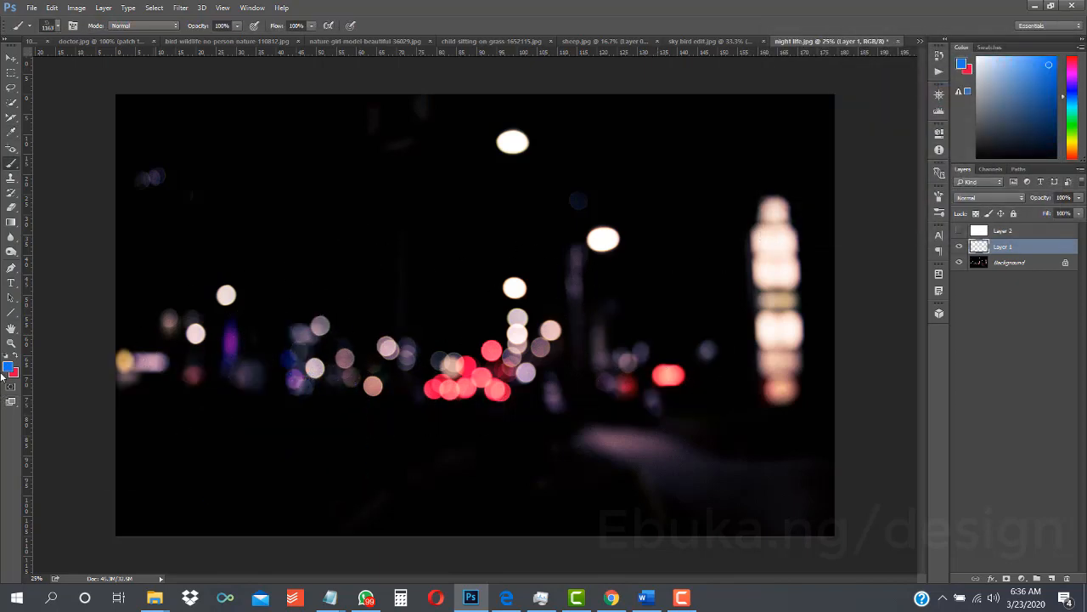
- Set the foreground color to light blue #a0ccfe and test one splash dab on Layer 1, undoing the dab
left_click(9, 367)
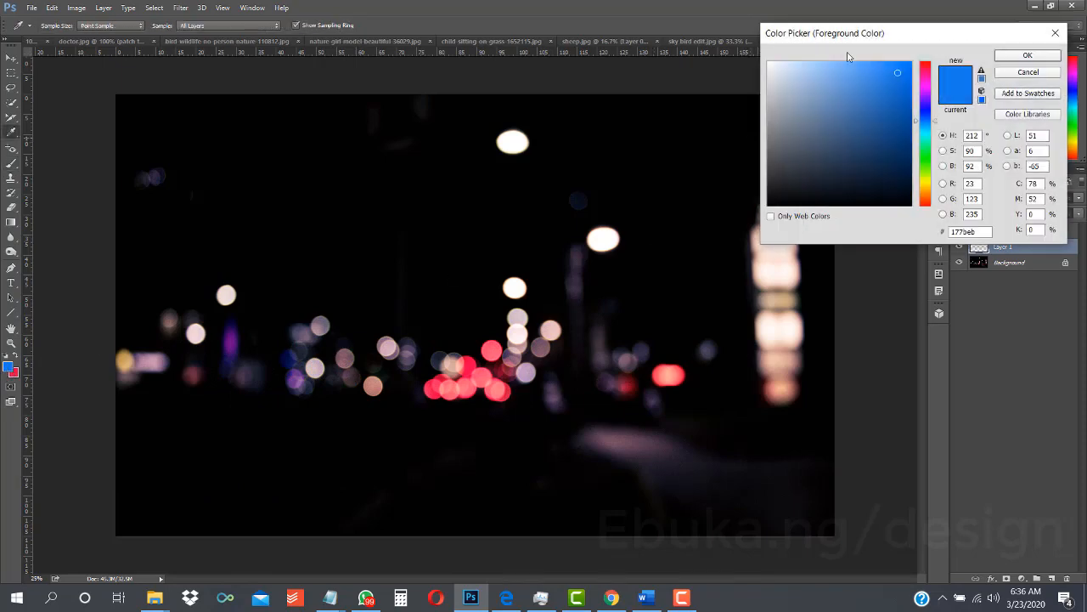
left_click(821, 61)
key("Return")
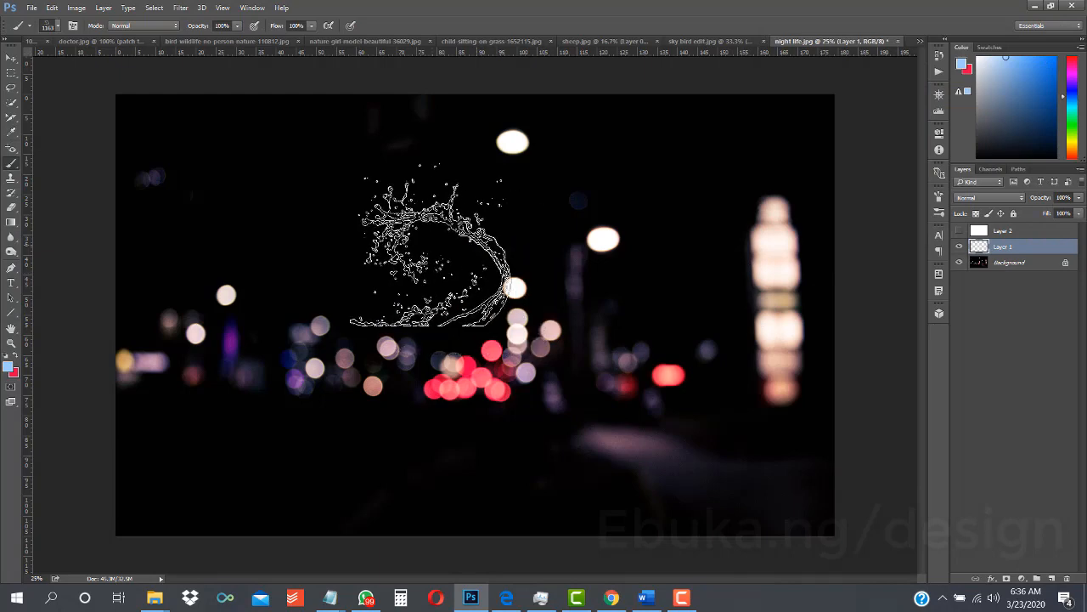
left_click(437, 253)
key("ctrl+z")
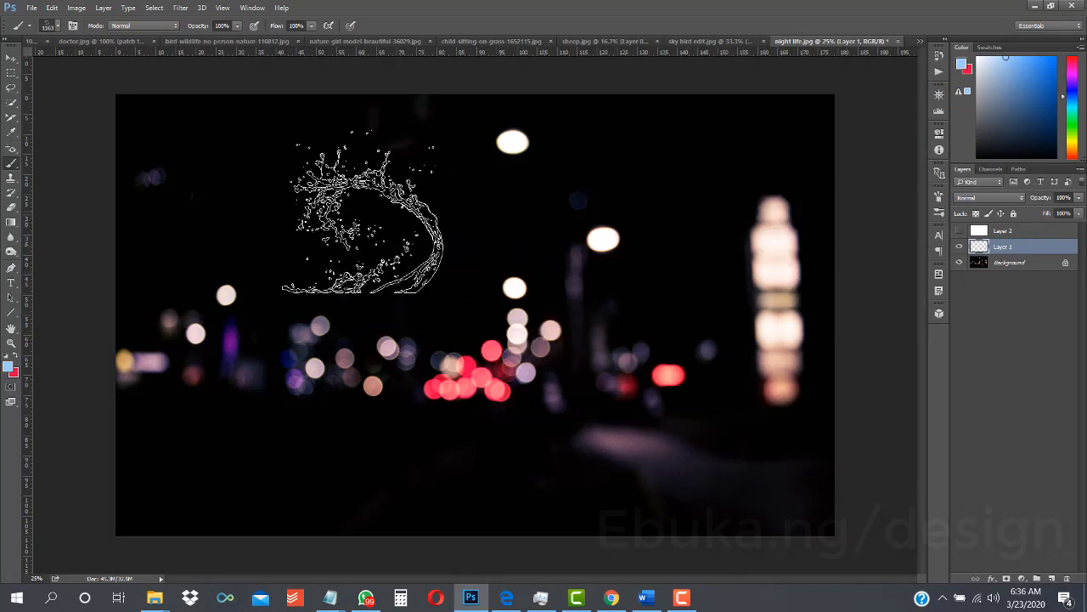
- Set the foreground color to pale blue-white #e4effc and test one splash dab on Layer 1, undoing the dab
left_click(9, 367)
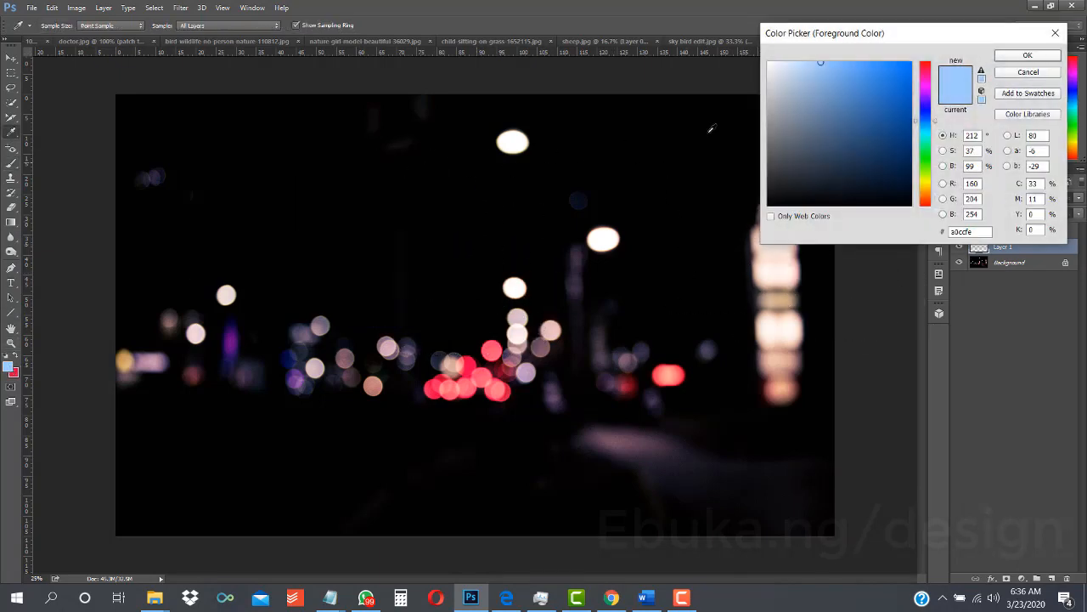
left_click(777, 63)
left_click(782, 63)
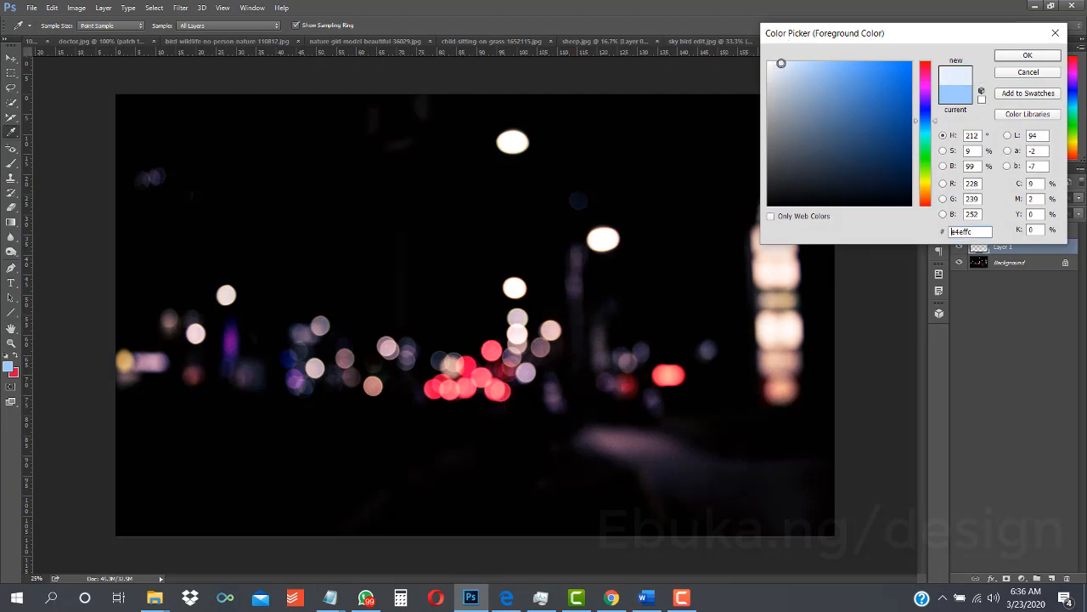
key("Return")
key("b")
left_click(334, 200)
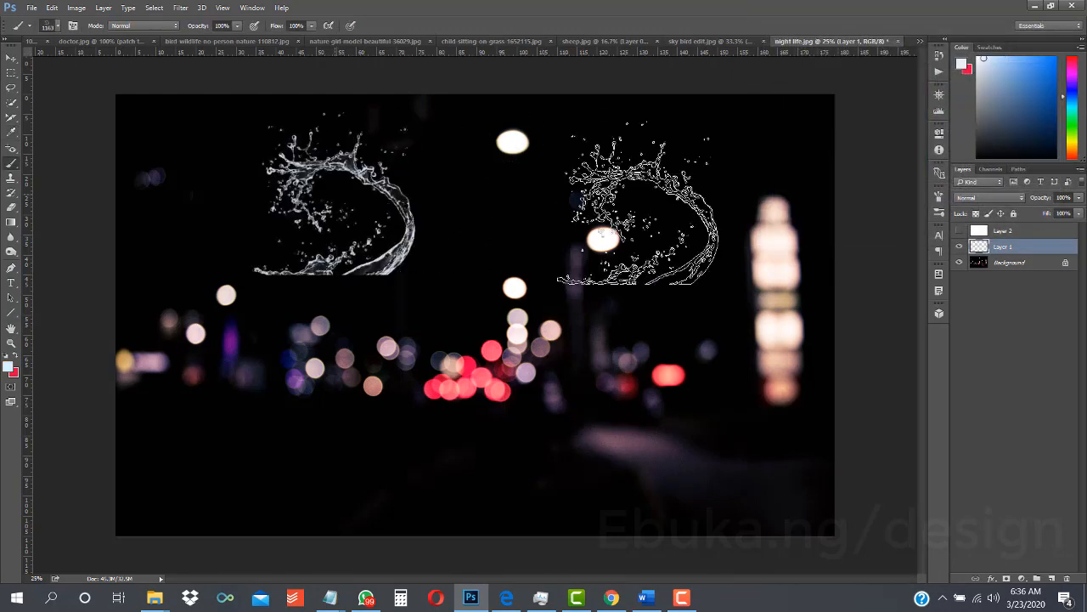
key("ctrl+z")
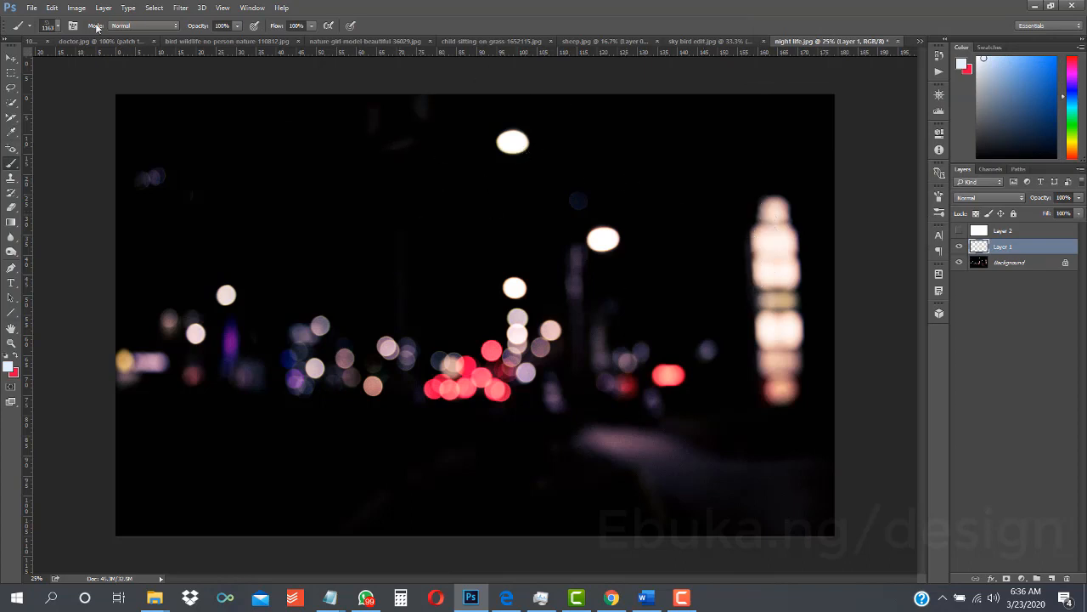
- Choose the 360 px water splash brush, enlarge it to 1860 px and test one pale dab on Layer 1, undoing the dab
left_click(56, 26)
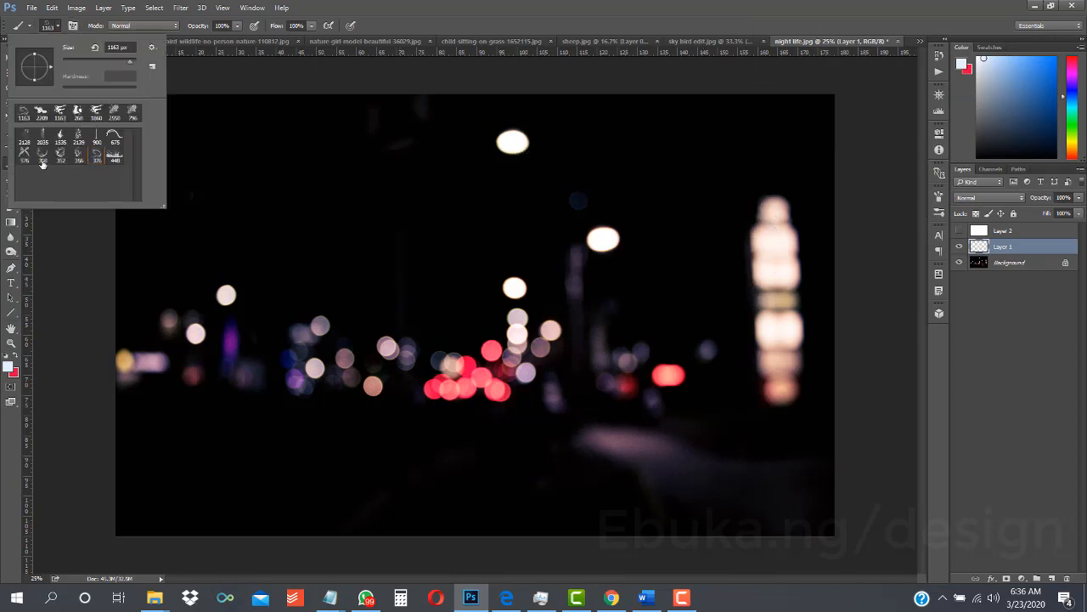
left_click(43, 158)
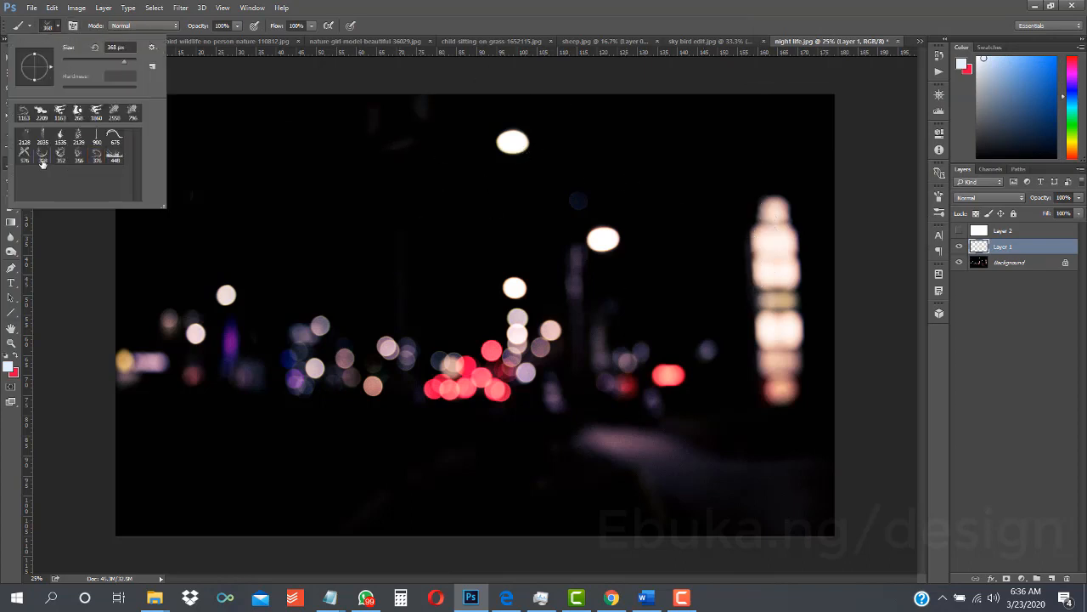
left_click(132, 64)
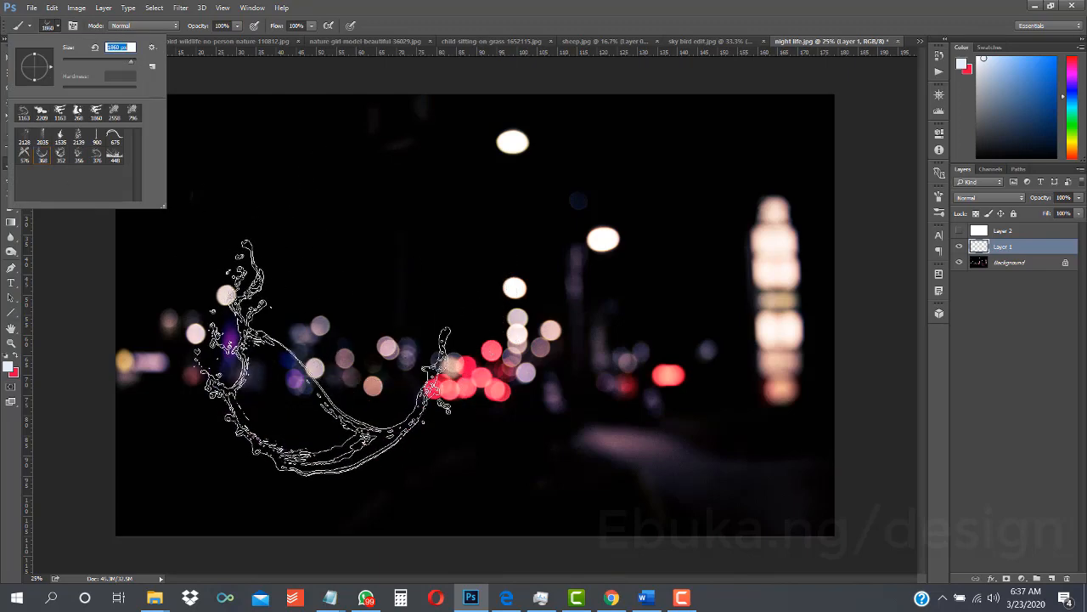
left_click(282, 389)
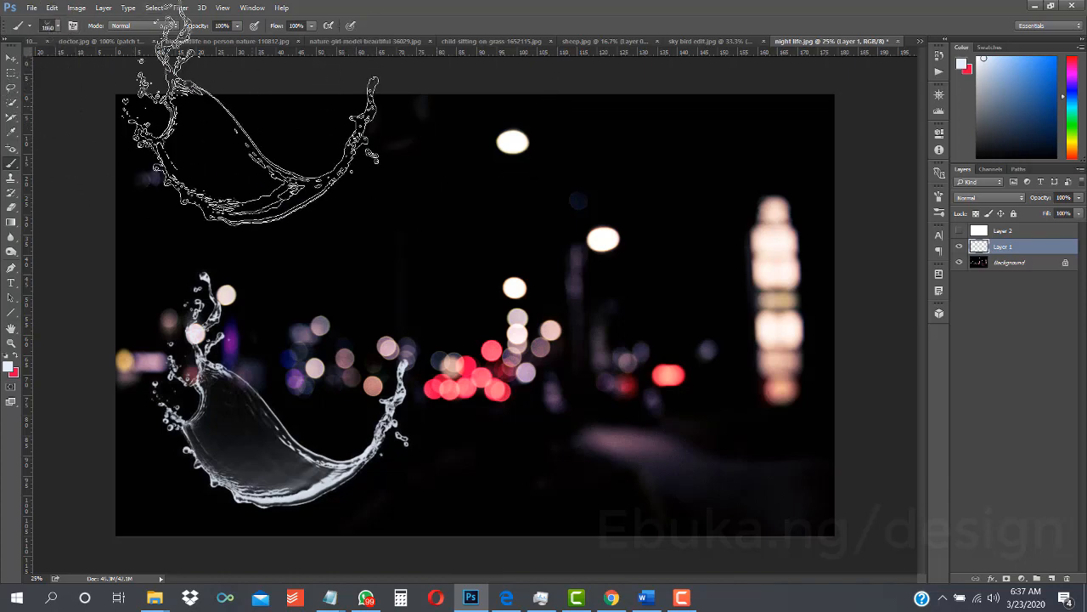
key("z")
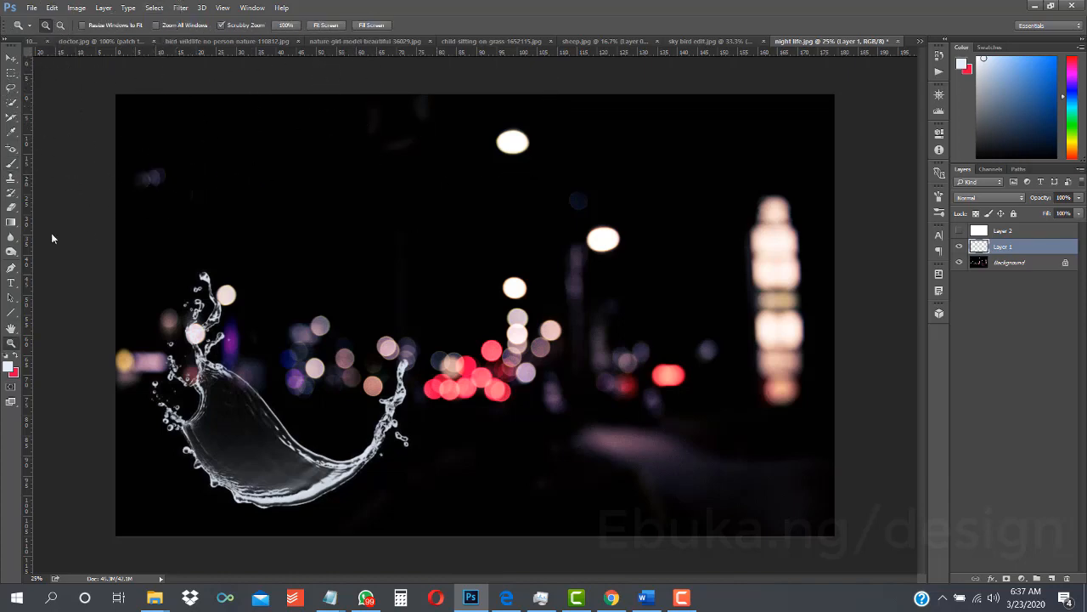
key("ctrl+z")
key("b")
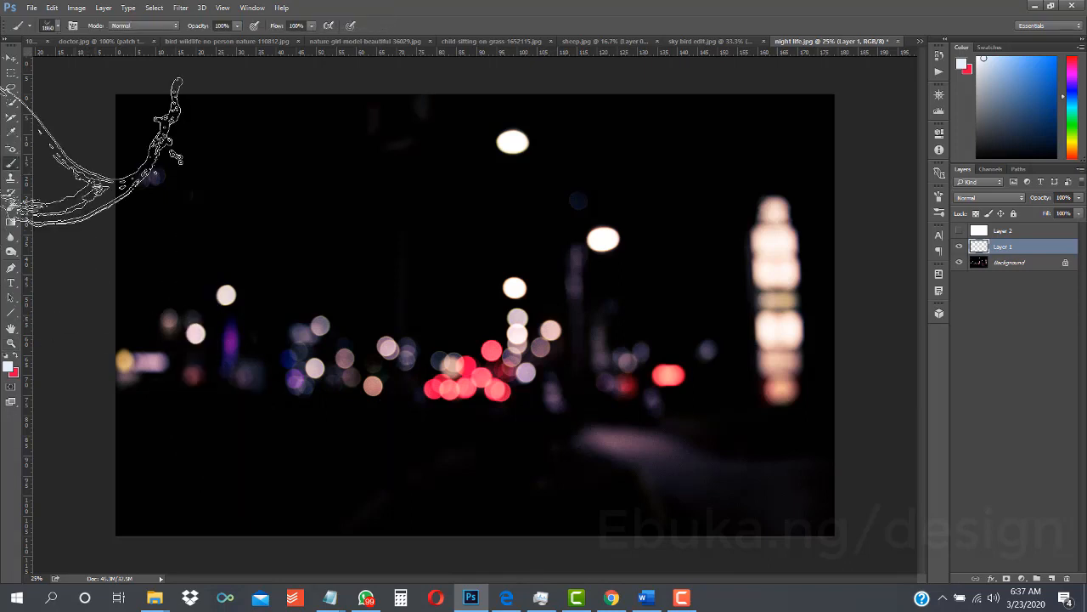
- Choose the 448 px water splash brush and enlarge it to 2558 px
left_click(57, 27)
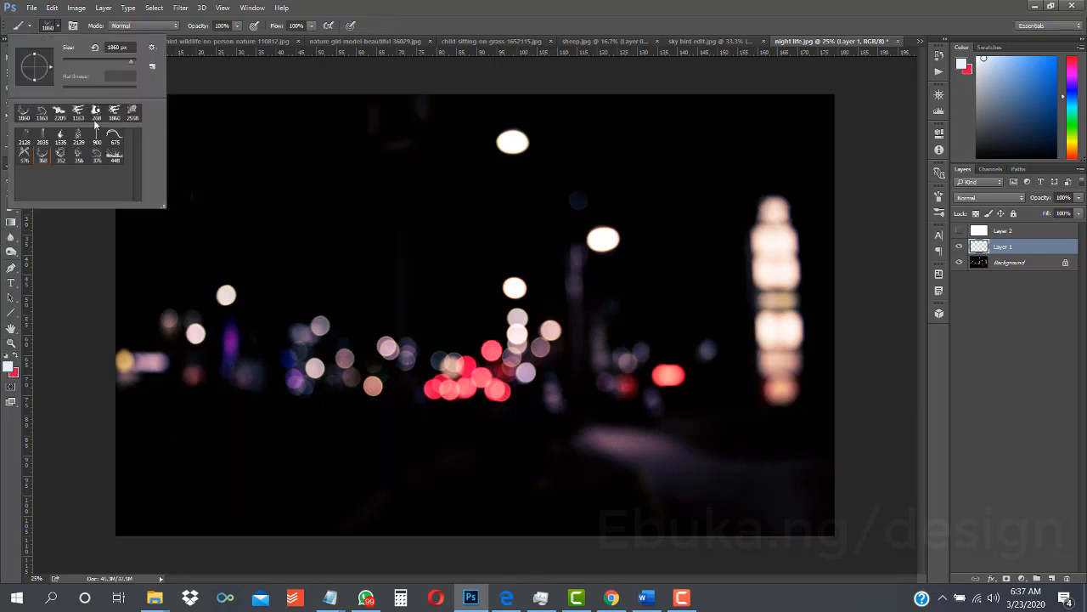
left_click(115, 155)
left_click(133, 111)
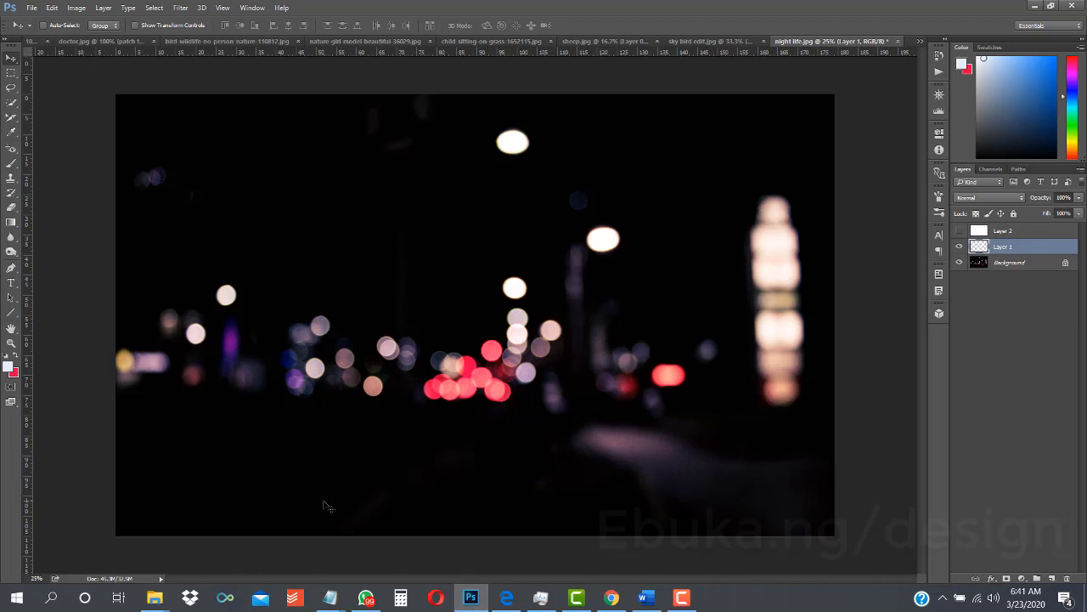
- Activate the Brush tool and review its water splash presets and brush size
left_click(15, 167)
left_click(49, 161)
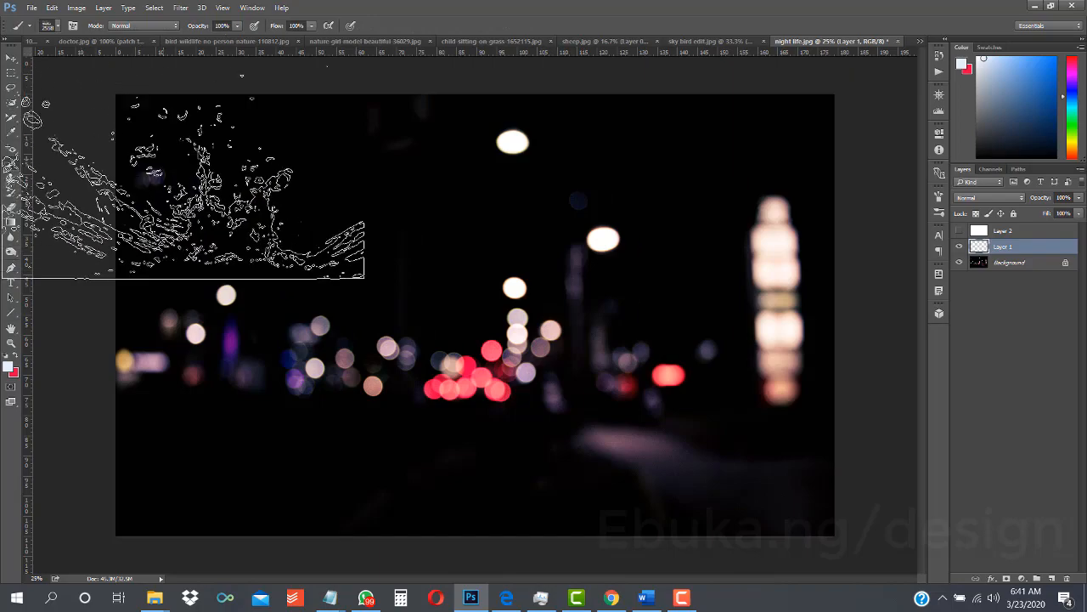
left_click(57, 25)
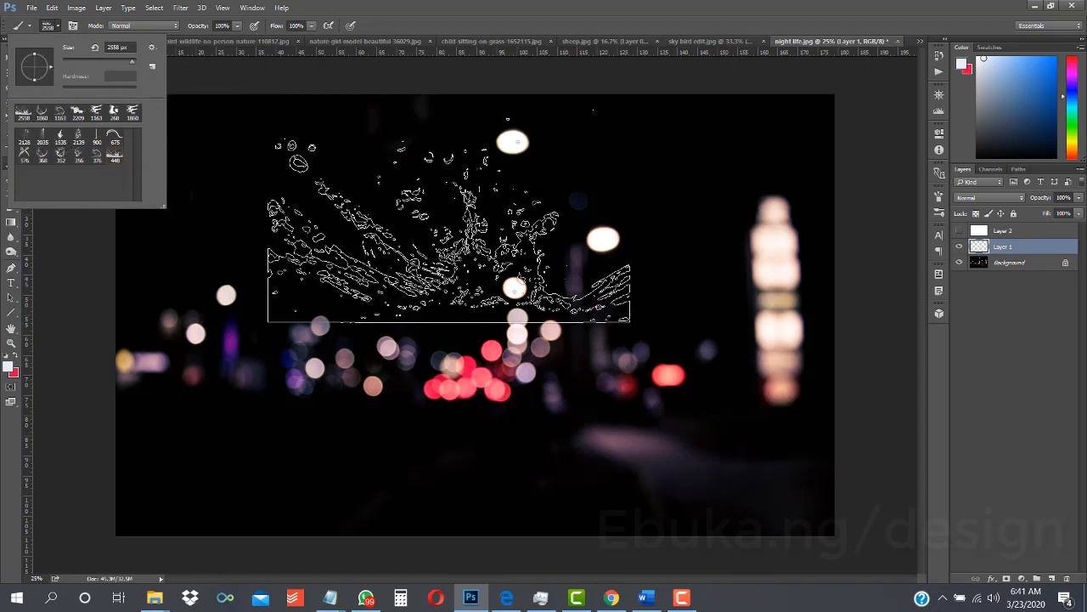
left_click(371, 25)
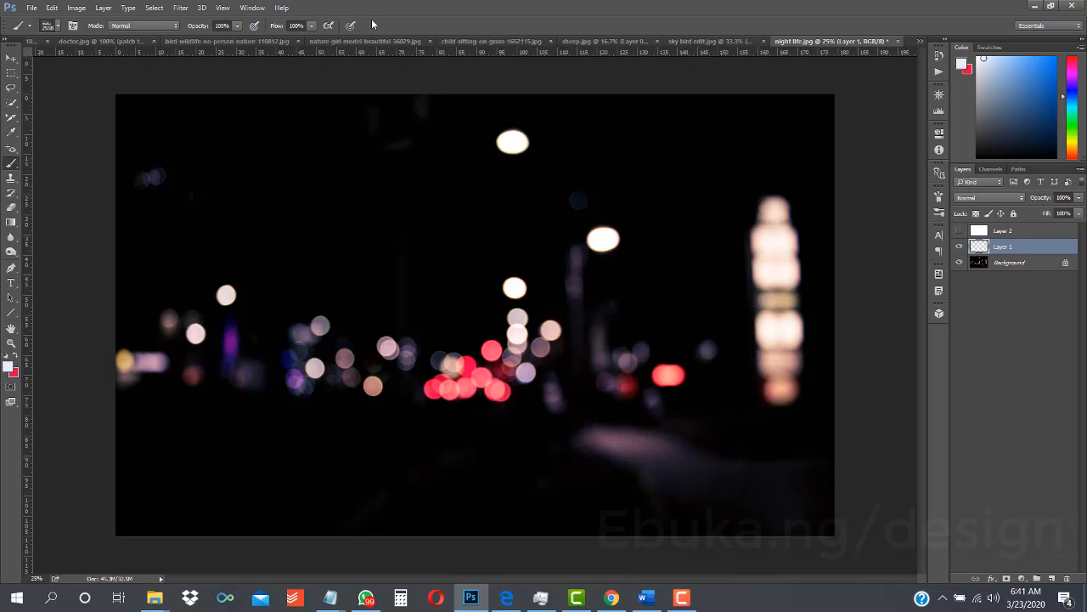
- Show the tools grouped with the Brush tool
right_click(12, 165)
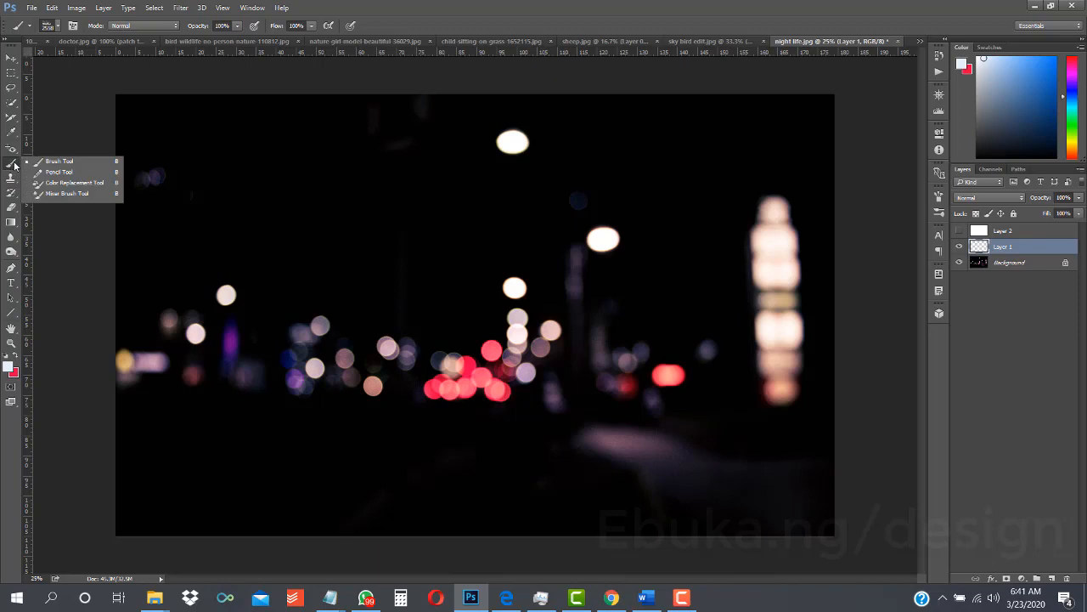